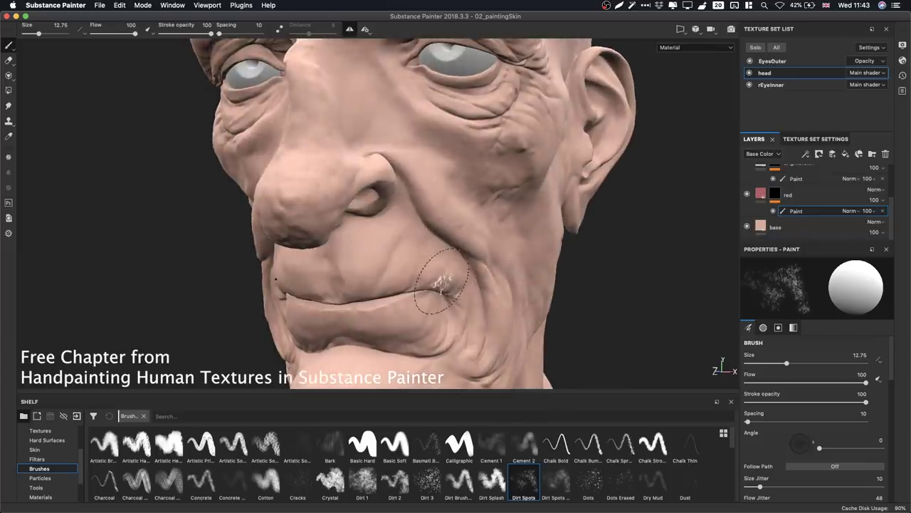
Paint mottled red along the lips and into the mouth corner on the red layer's mask, reducing the brush size to 8.24.
mouse_move(351, 305)
left_mouse_down()
mouse_move(370, 306)
mouse_move(337, 305)
mouse_move(367, 304)
mouse_move(413, 246)
left_mouse_up()
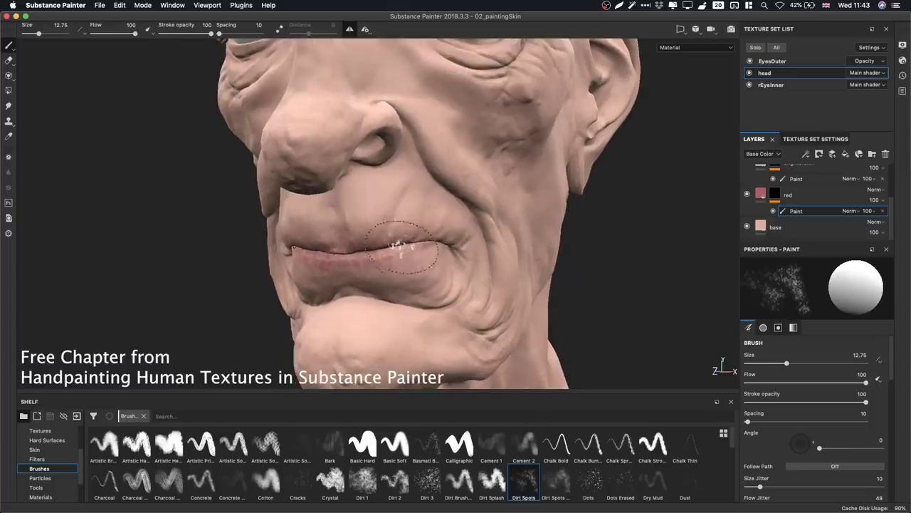
right_click_drag(423, 239, 402, 241, "ctrl")
mouse_move(382, 246)
left_mouse_down()
mouse_move(429, 258)
mouse_move(455, 246)
left_mouse_up()
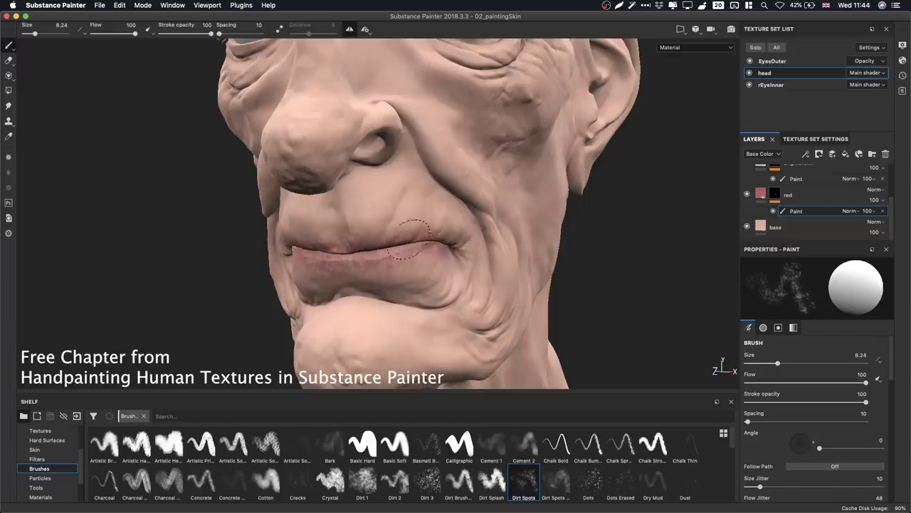
Paint mottled red over the nose, the chin and the cheek fold beside the nose, enlarging the brush to 12.35.
mouse_move(331, 123)
left_mouse_down()
mouse_move(303, 142)
mouse_move(296, 124)
mouse_move(382, 123)
left_mouse_up()
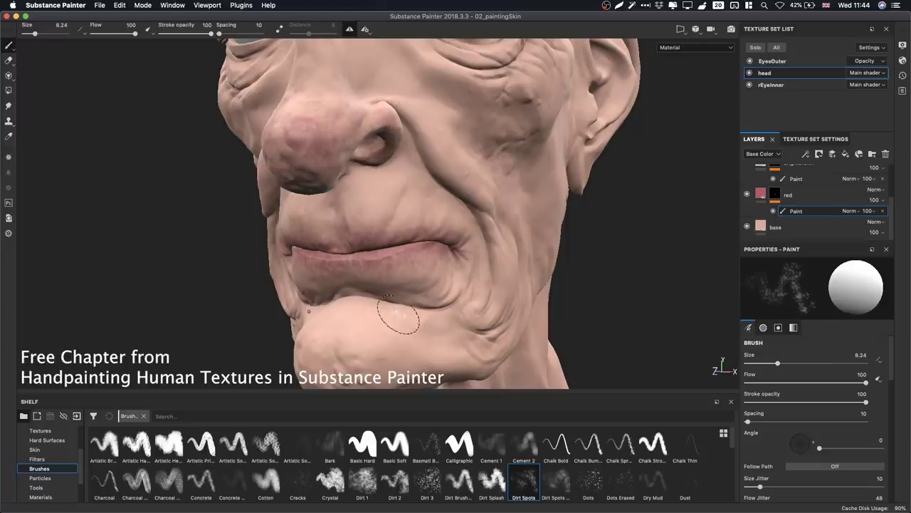
mouse_move(363, 330)
left_mouse_down()
mouse_move(332, 320)
mouse_move(356, 356)
mouse_move(413, 337)
left_mouse_up()
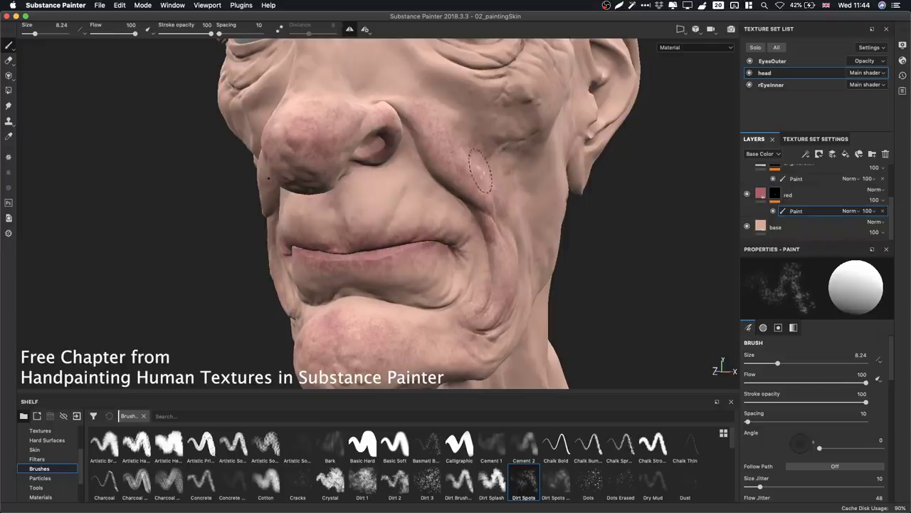
right_click_drag(488, 168, 519, 164, "alt")
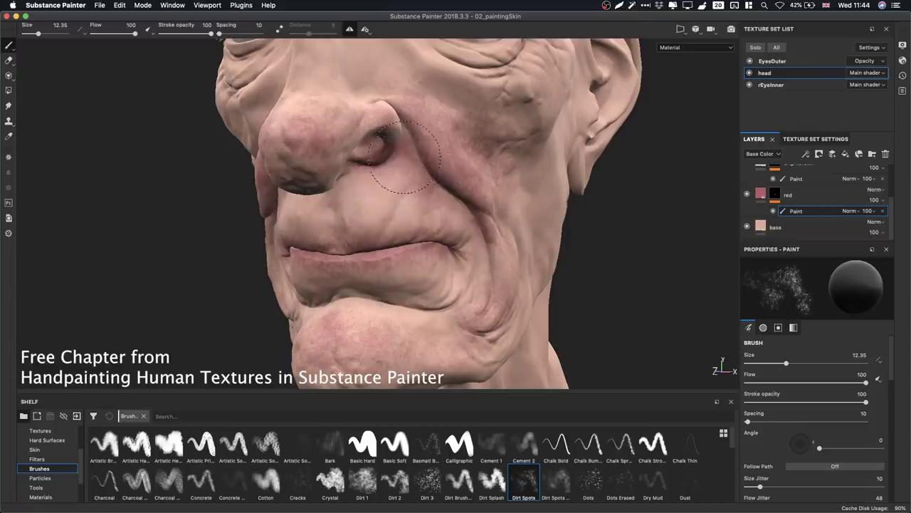
Fade the red on the lips and the skin around them by painting black into the mask, reducing the brush size to 4.47.
mouse_move(408, 190)
left_mouse_down()
mouse_move(420, 201)
mouse_move(407, 218)
left_mouse_up()
key("x")
right_click_drag(407, 218, 378, 216, "ctrl")
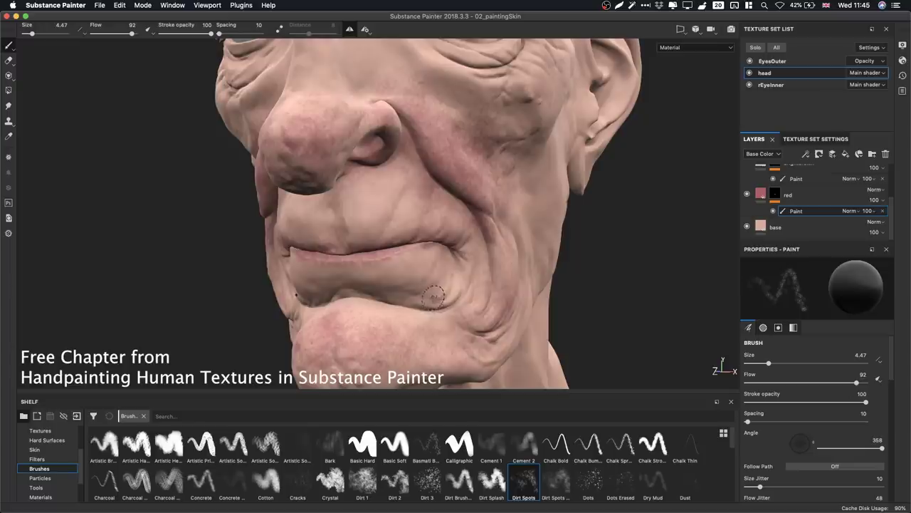
Add small red touches around the mouth corner and lower lip folds, alternating the mask paint between white and black.
key("x")
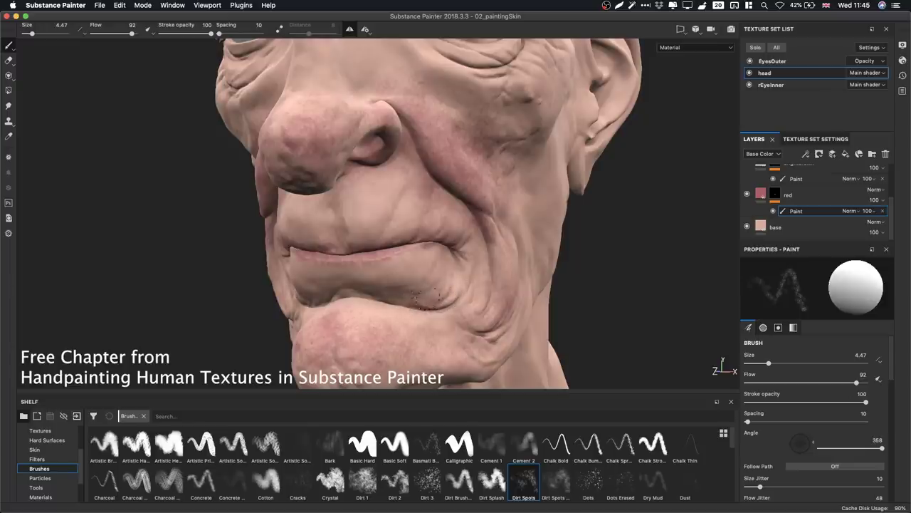
left_click_drag(448, 265, 431, 316)
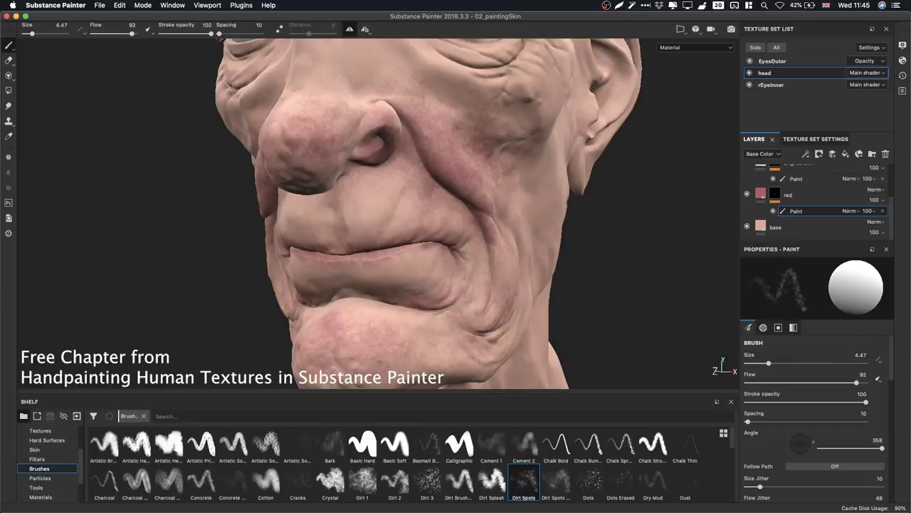
key("x")
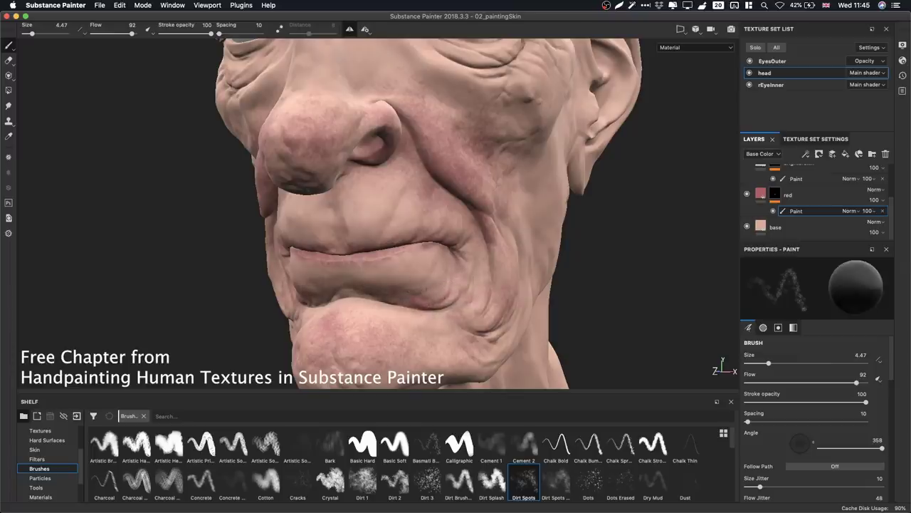
key("x")
key("x")
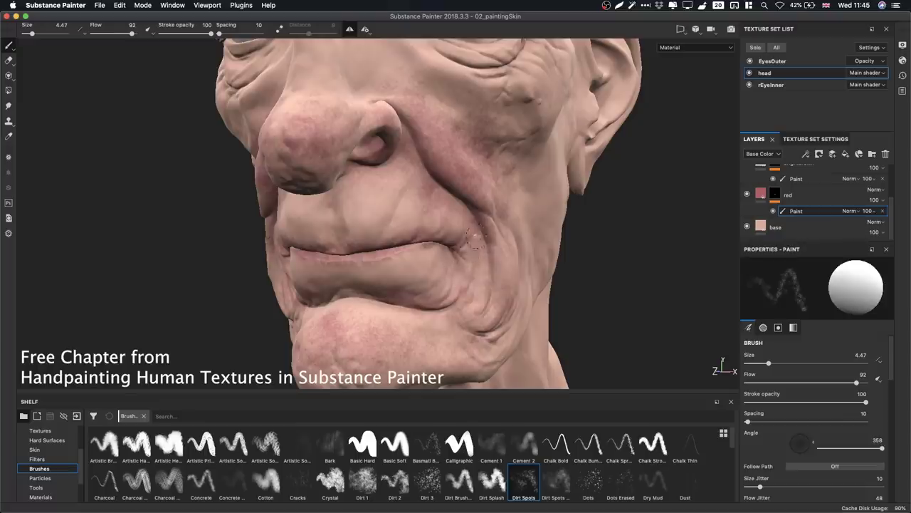
left_click(470, 246)
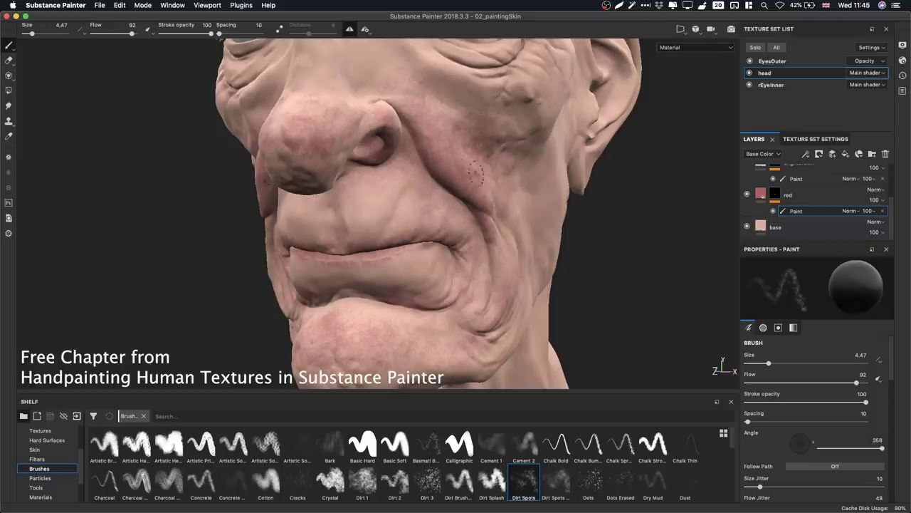
Refine the red on the upper cheek and extend it over the nose and up its bridge.
key("x")
left_click(488, 123)
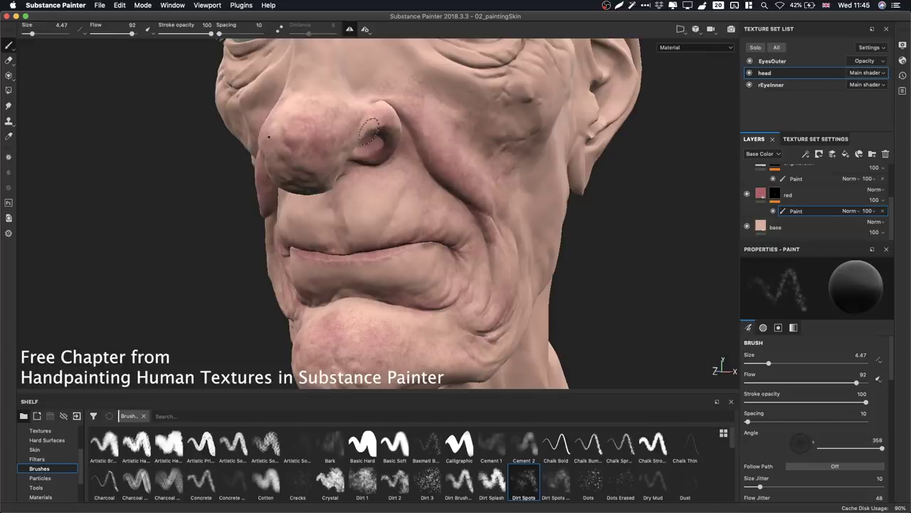
mouse_move(342, 98)
left_mouse_down()
mouse_move(321, 92)
mouse_move(317, 77)
left_mouse_up()
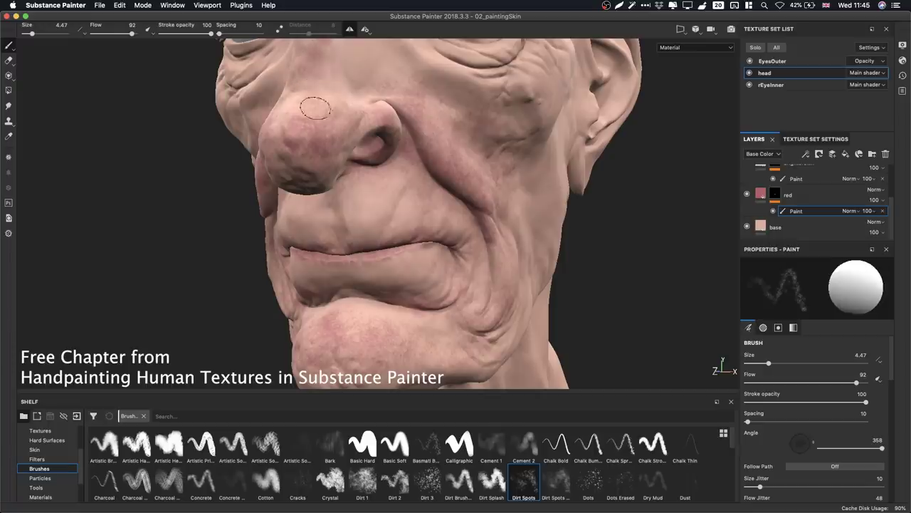
Fade the red on the nose and upper cheek with black mask paint at brush size 11.76.
key("bracketright")
key("bracketright")
key("bracketright")
key("bracketright")
key("bracketright")
mouse_move(310, 121)
left_mouse_down()
mouse_move(314, 107)
mouse_move(293, 111)
mouse_move(324, 105)
mouse_move(388, 186)
left_mouse_up()
left_click_drag(442, 201, 415, 187, "alt")
mouse_move(415, 188)
middle_mouse_down("alt")
mouse_move(406, 268)
mouse_move(425, 322)
middle_mouse_up("alt")
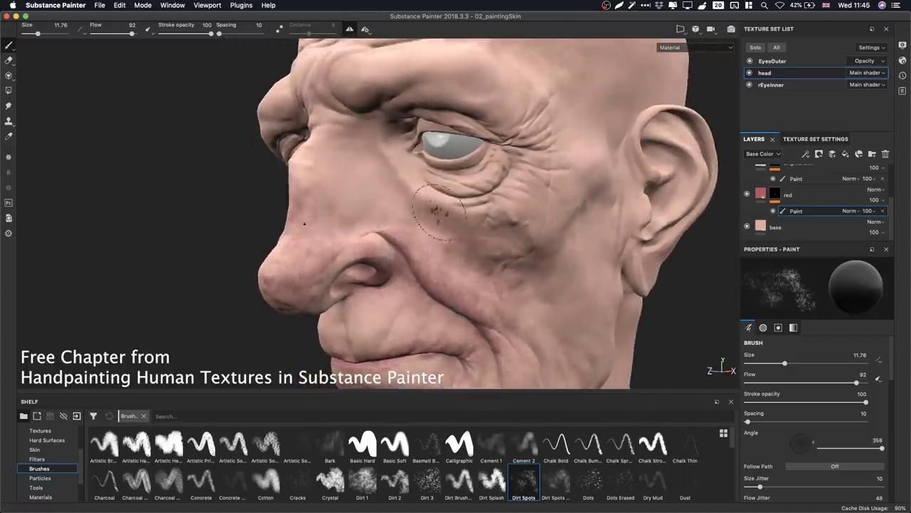
left_click_drag(433, 210, 449, 220, "alt")
middle_click_drag(420, 319, 404, 364, "alt")
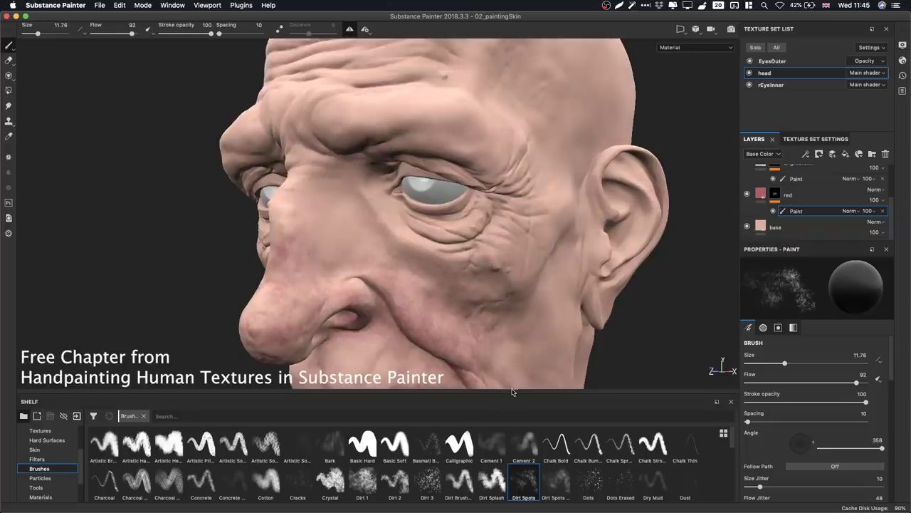
Reduce the shelf's height to give the 3D viewport more room.
left_click_drag(512, 394, 512, 437)
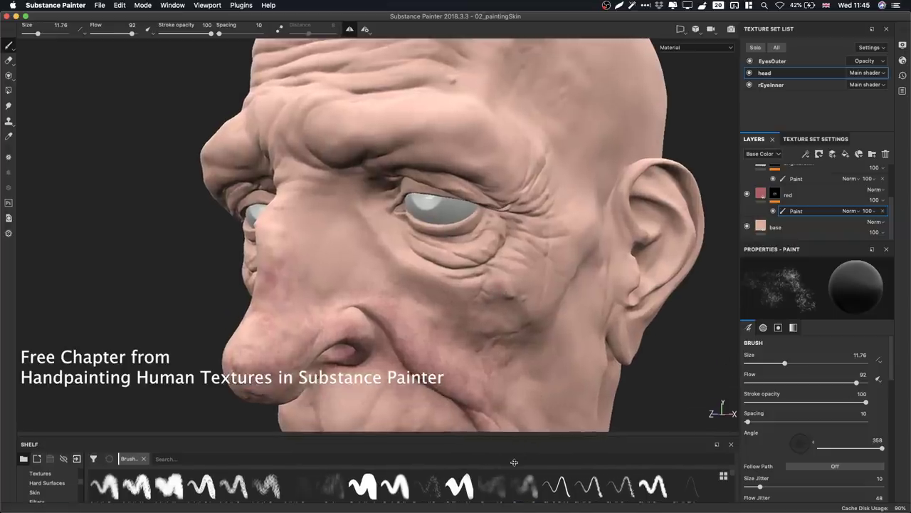
left_click_drag(464, 296, 484, 288, "alt")
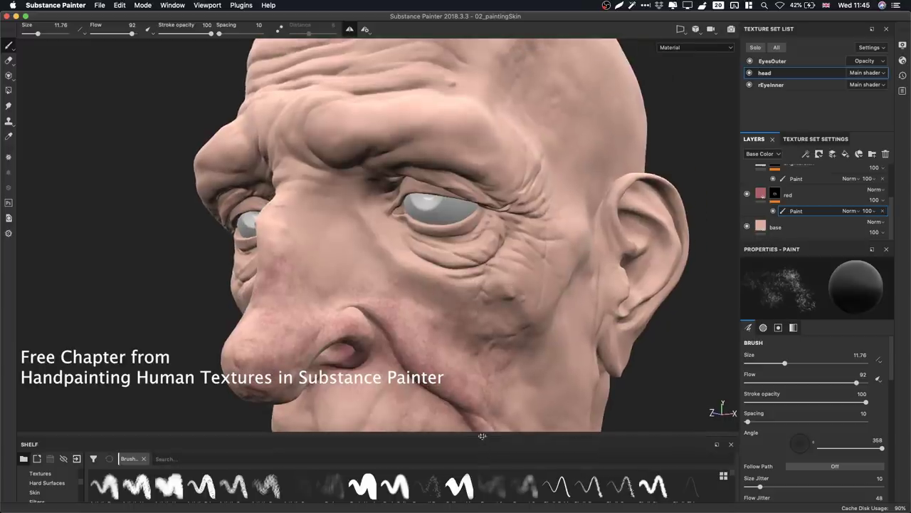
left_click_drag(482, 436, 481, 425)
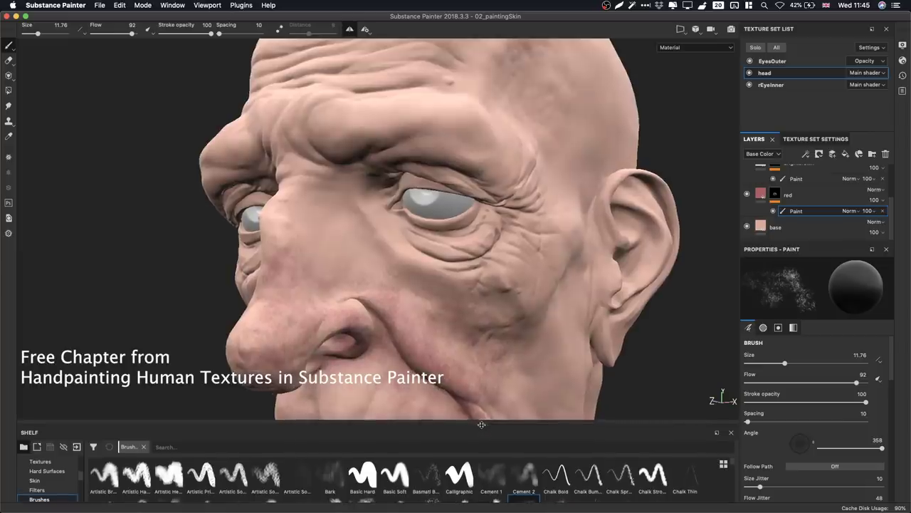
Paint soft red around the eyes, eyelids and brow, using the Base Color view and showing only the head texture set.
left_click_drag(484, 267, 503, 267, "alt")
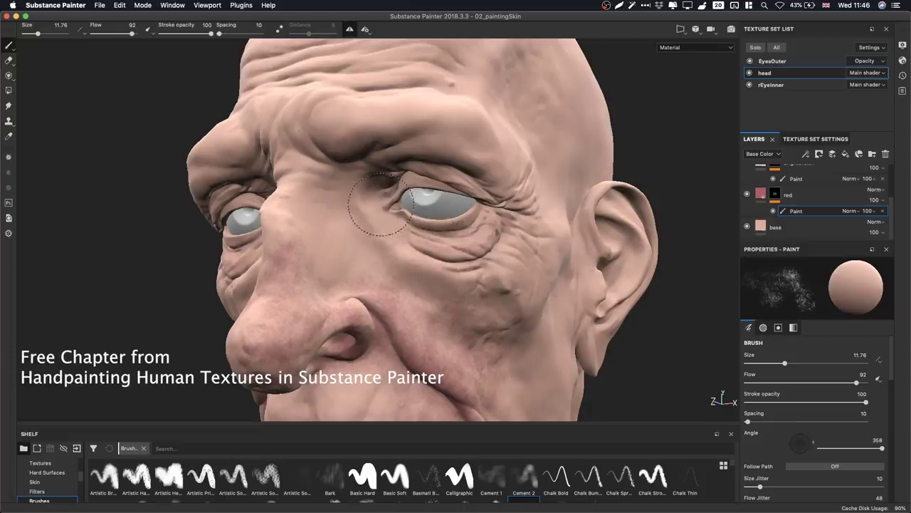
mouse_move(398, 158)
right_mouse_down("shift")
mouse_move(379, 160)
mouse_move(414, 156)
mouse_move(402, 157)
right_mouse_up("shift")
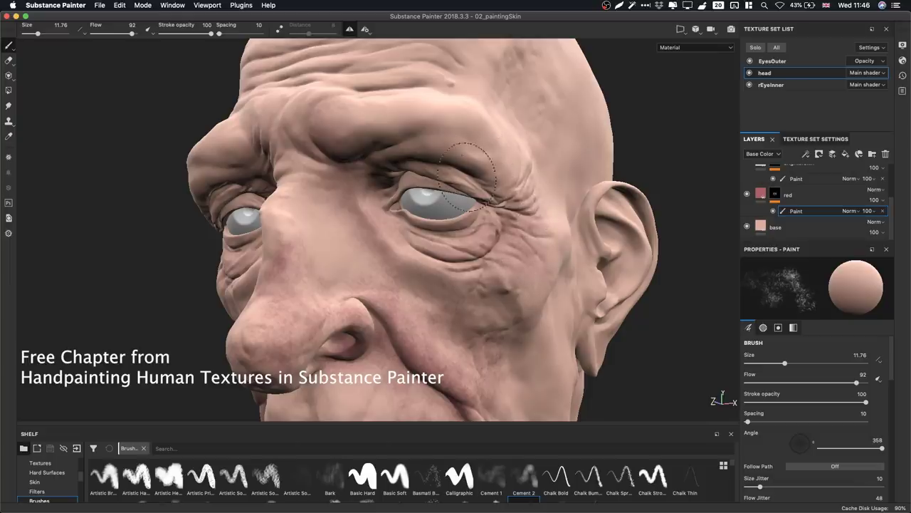
key("c")
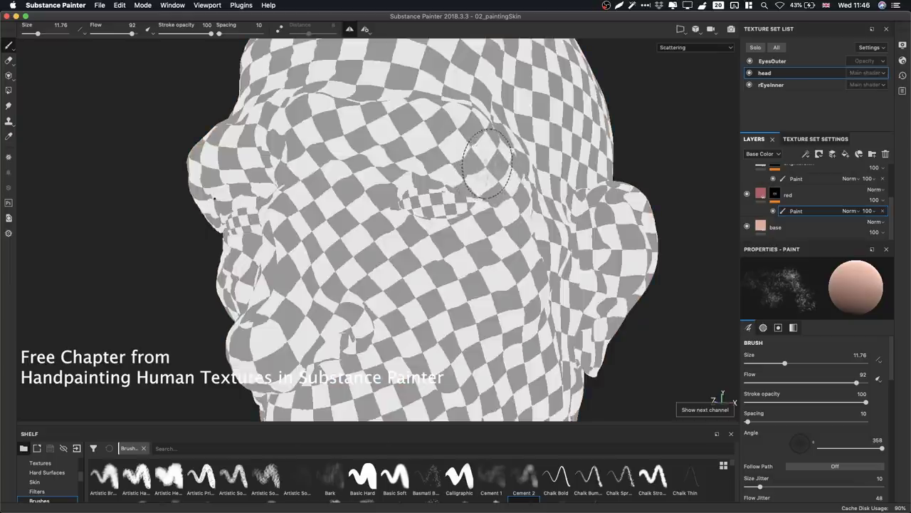
key("c")
key("c")
key("c")
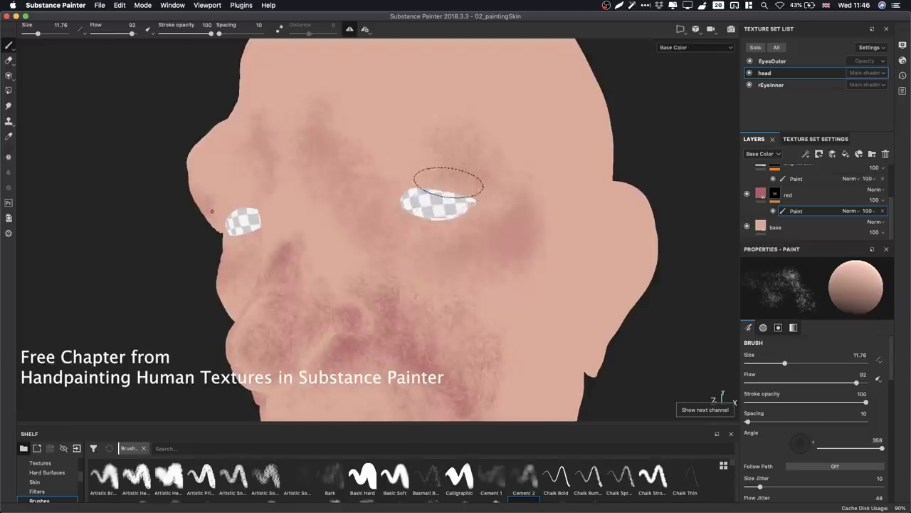
key("alt+q")
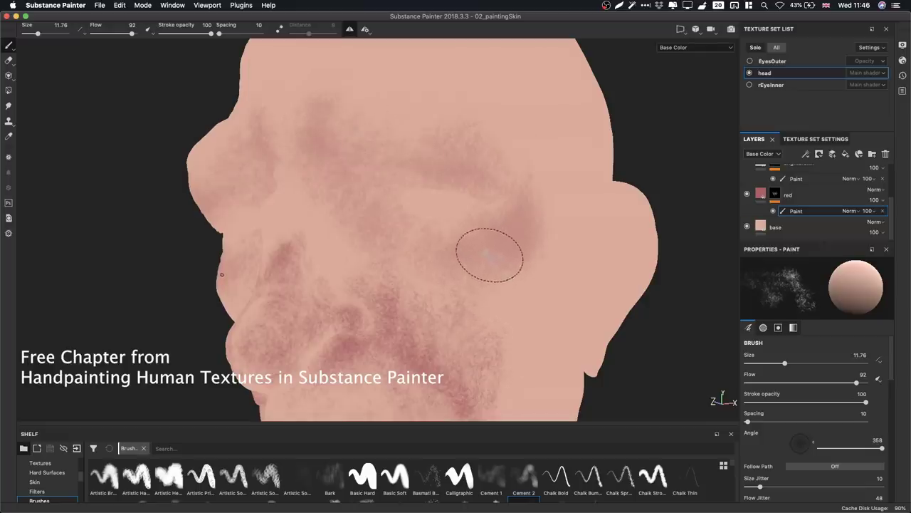
key("m")
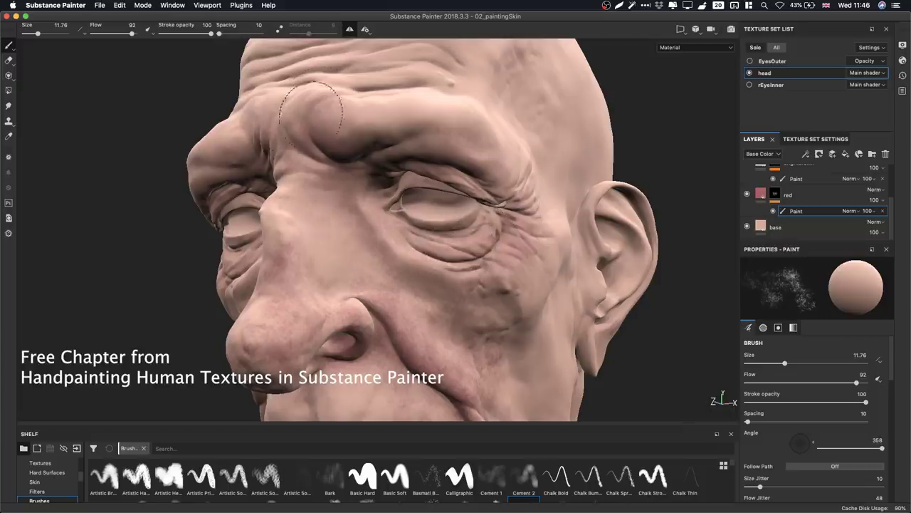
Paint soft red over the ear, temple and jaw side of the head in the Material view.
mouse_move(513, 186)
left_mouse_down("alt")
mouse_move(432, 221)
mouse_move(562, 214)
left_mouse_up("alt")
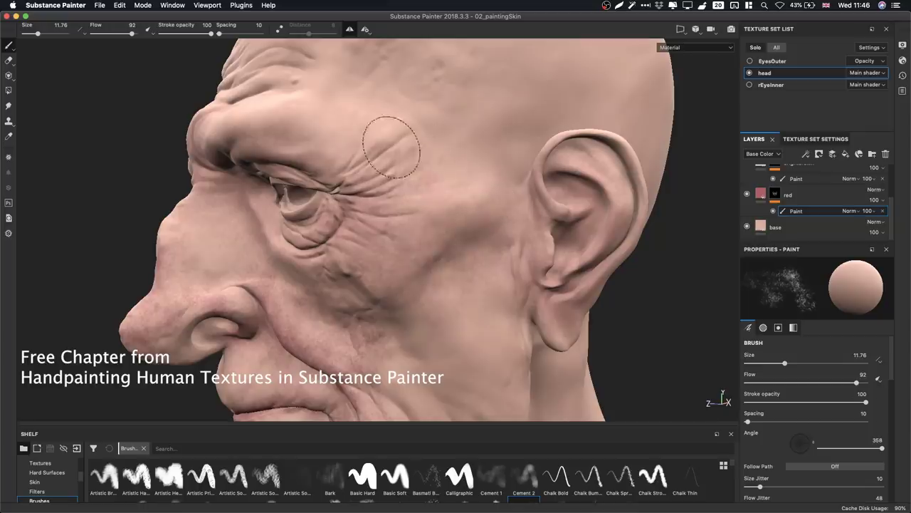
left_click_drag(413, 168, 373, 196, "alt")
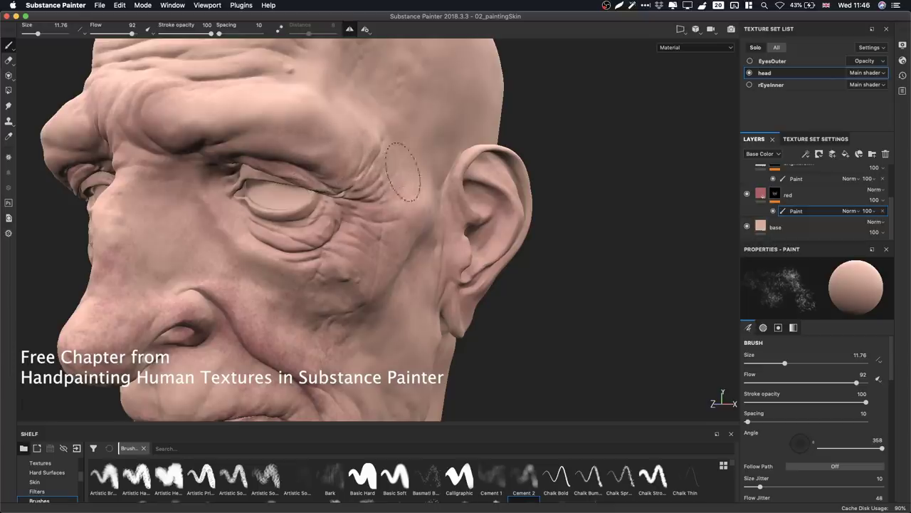
middle_click_drag(402, 255, 416, 142, "alt")
mouse_move(416, 164)
left_mouse_down("alt")
mouse_move(403, 153)
mouse_move(427, 174)
left_mouse_up("alt")
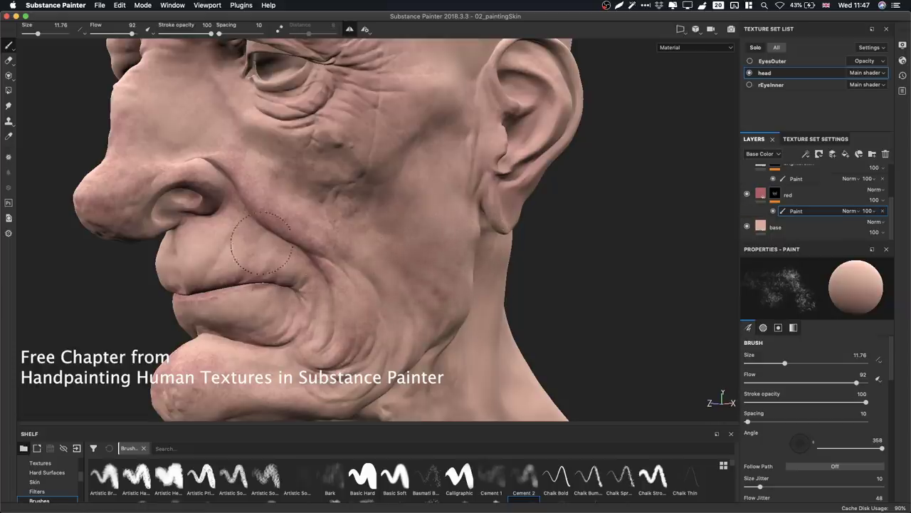
Rotate the environment lighting and paint subtle red under the jaw and on the neck, switching to the Base Color view.
left_click_drag(420, 235, 371, 173, "alt")
right_click_drag(369, 210, 367, 232, "shift")
right_click_drag(399, 225, 388, 243, "shift")
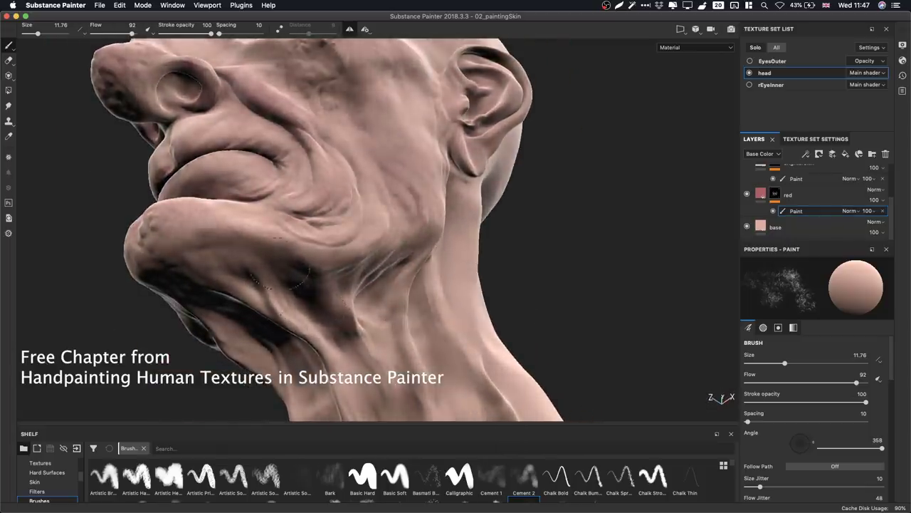
key("c")
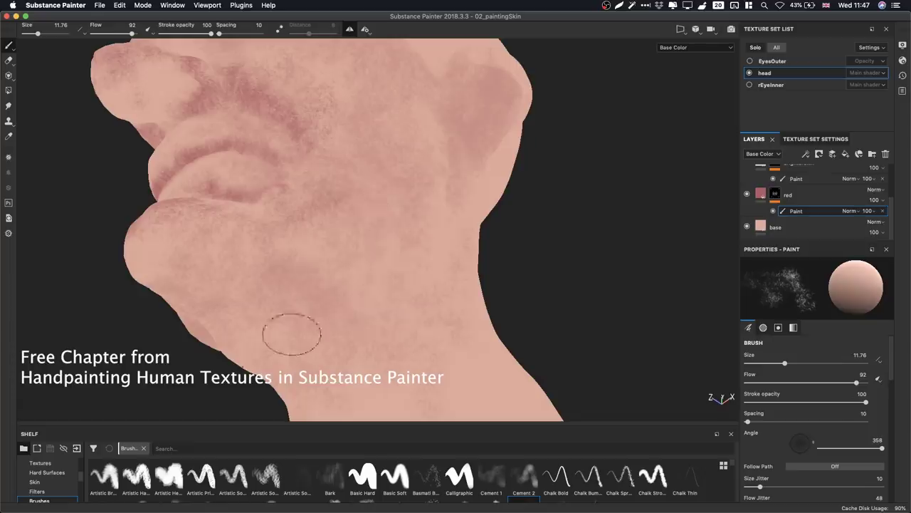
Paint faint red patches over the back of the head in the Base Color view.
mouse_move(472, 240)
left_mouse_down("alt")
mouse_move(332, 244)
mouse_move(349, 214)
mouse_move(466, 275)
mouse_move(482, 240)
mouse_move(451, 234)
mouse_move(460, 258)
left_mouse_up("alt")
left_click_drag(425, 150, 427, 171, "alt")
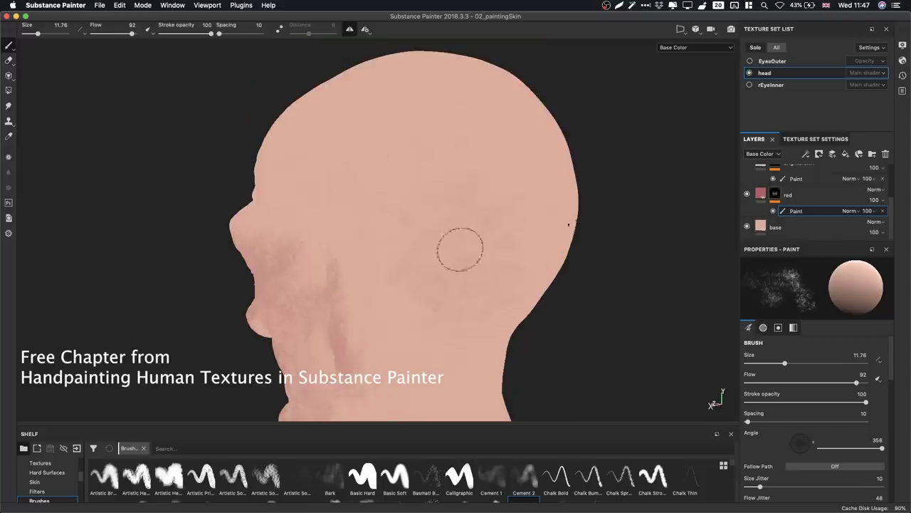
mouse_move(557, 228)
left_mouse_down()
mouse_move(490, 218)
mouse_move(470, 121)
mouse_move(375, 156)
mouse_move(422, 252)
mouse_move(444, 257)
mouse_move(466, 179)
left_mouse_up()
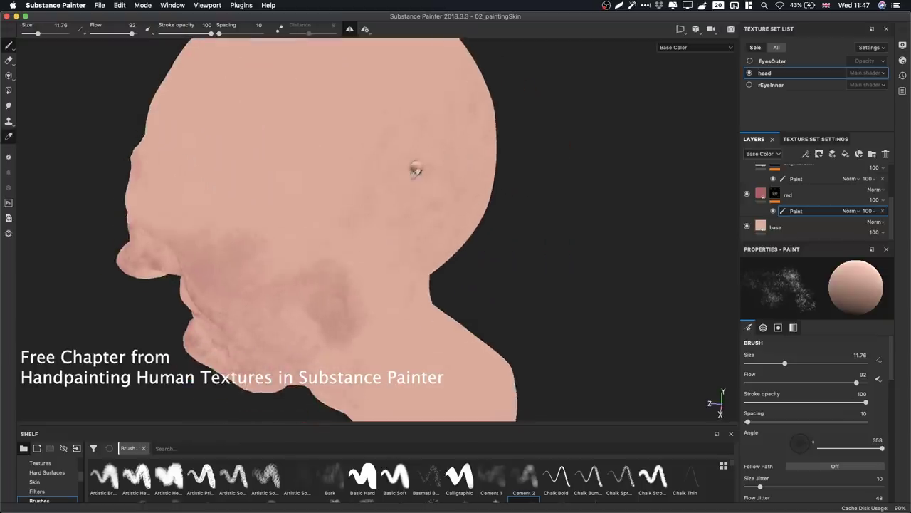
Enlarge the brush to 21.8 and paint broad, faint red mottling across the side of the skull.
mouse_move(417, 171)
left_mouse_down()
mouse_move(291, 179)
mouse_move(251, 152)
mouse_move(306, 158)
left_mouse_up()
right_click_drag(306, 154, 387, 134, "ctrl")
mouse_move(387, 135)
left_mouse_down()
mouse_move(328, 151)
mouse_move(248, 86)
left_mouse_up()
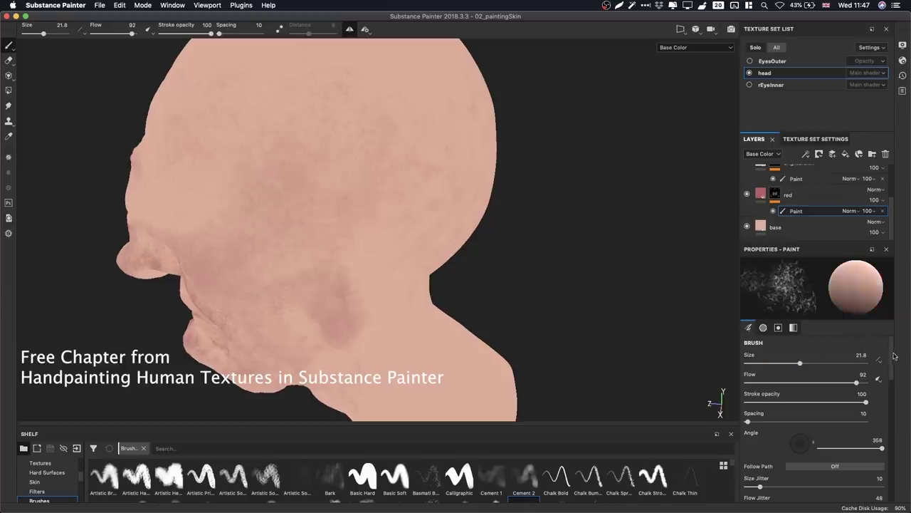
Set the brush grayscale to 0 and break up the red mottling on the side and back of the head.
scroll(862, 384, "down", 15)
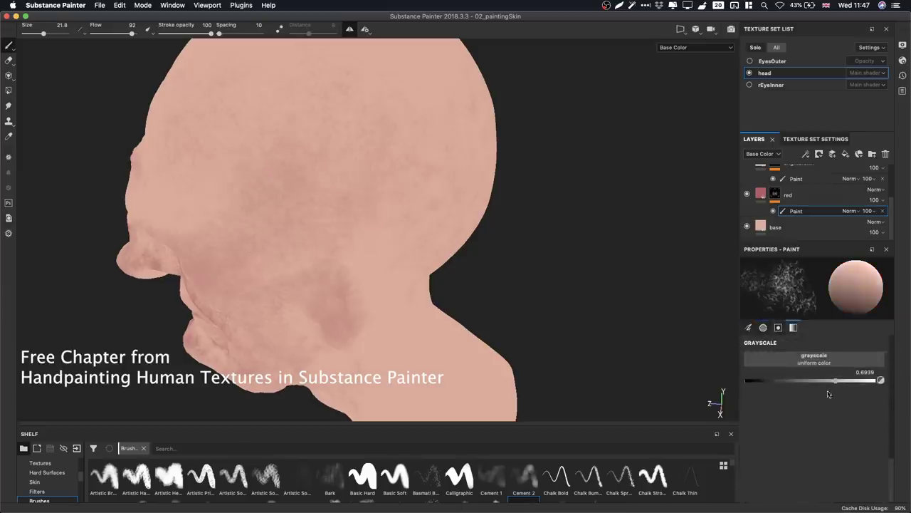
left_click_drag(844, 382, 746, 380)
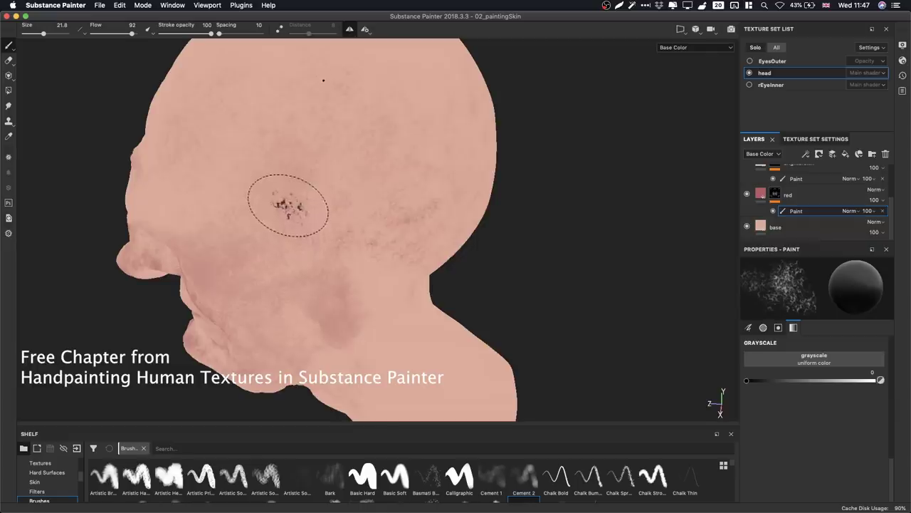
key("m")
mouse_move(328, 214)
left_mouse_down("alt")
mouse_move(416, 173)
mouse_move(330, 225)
left_mouse_up("alt")
Save the project and sample a brush grayscale value of 0.6724 from the face with the material picker.
key("super+s")
mouse_move(210, 235)
left_mouse_down("alt")
mouse_move(352, 181)
mouse_move(312, 238)
left_mouse_up("alt")
key("p")
left_click(285, 216)
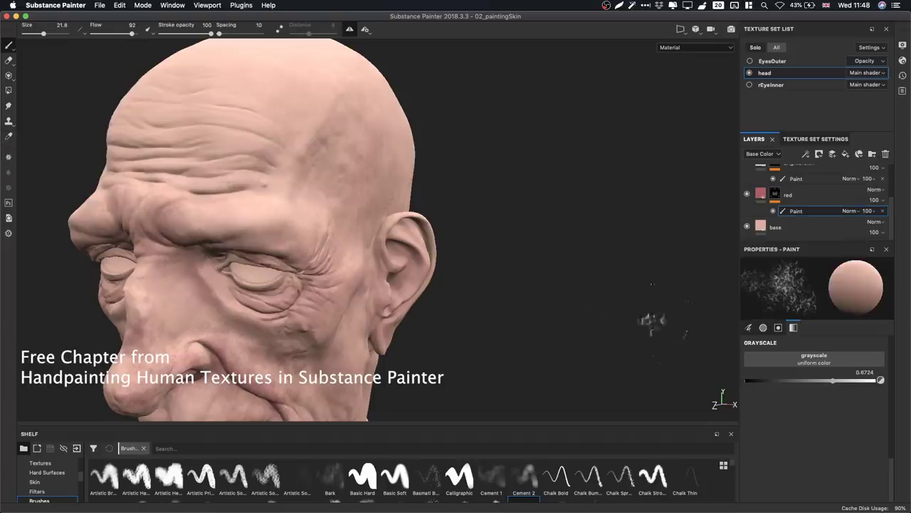
Lower the brush flow to 39 and paint faint red mottling over the temple and outer brow with grayscale 1.
left_click_drag(759, 383, 744, 383)
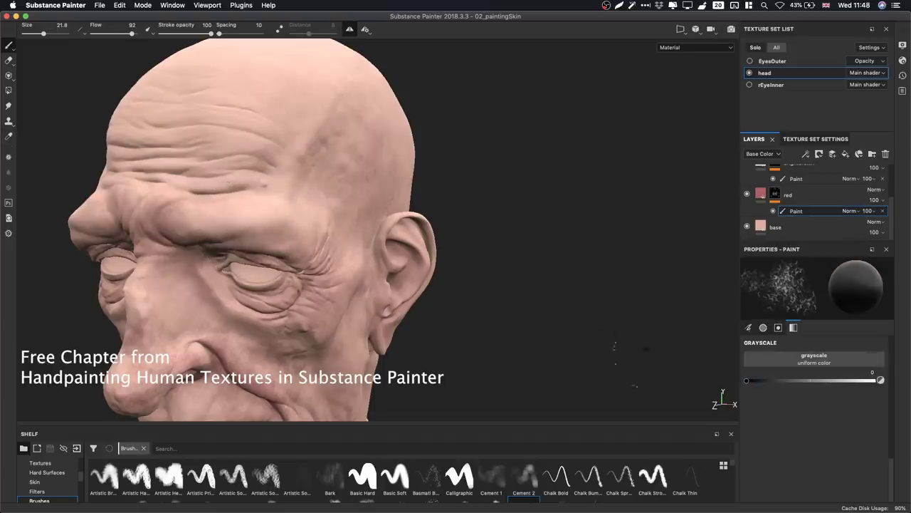
left_click(351, 212)
mouse_move(351, 212)
left_mouse_down("alt")
mouse_move(352, 203)
mouse_move(291, 224)
left_mouse_up("alt")
key("x")
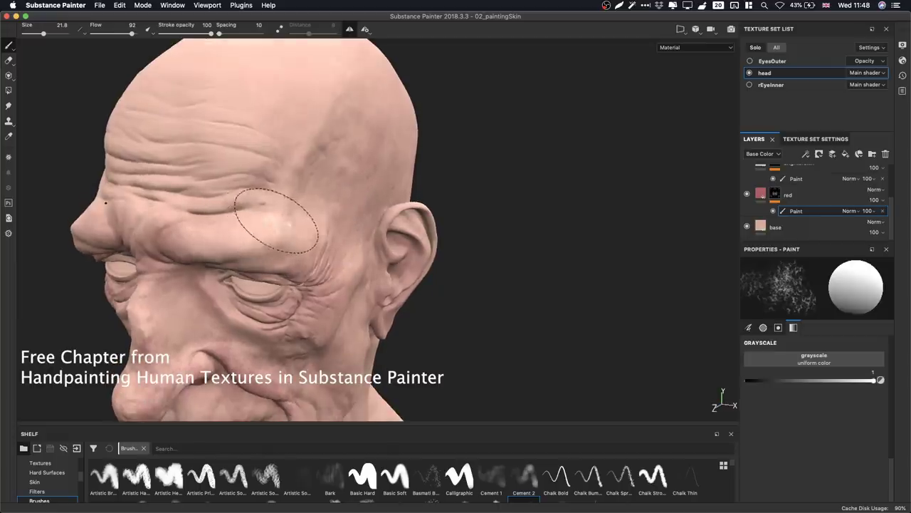
mouse_move(302, 151)
left_mouse_down()
mouse_move(278, 226)
mouse_move(296, 231)
mouse_move(279, 228)
left_mouse_up()
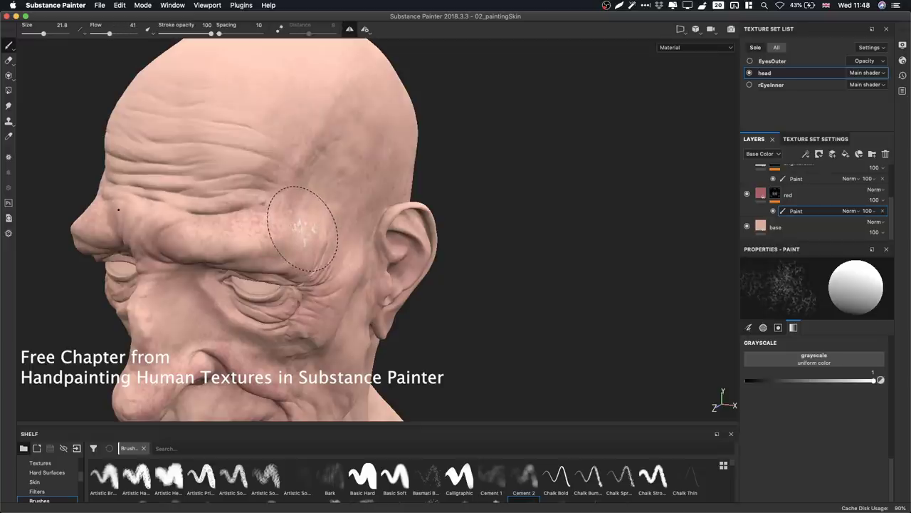
Break up the red patches around the outer brow and temple by painting with grayscale 0, then return to grayscale 1.
key("p")
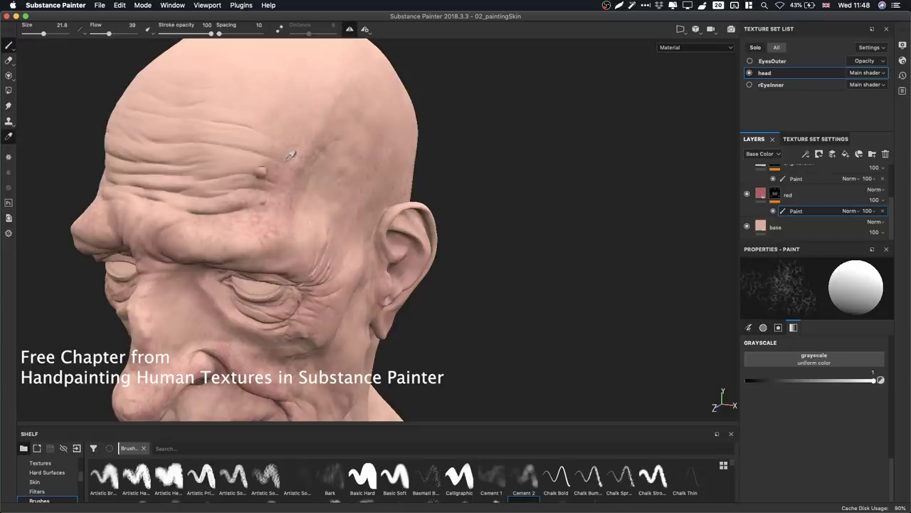
left_click(280, 160)
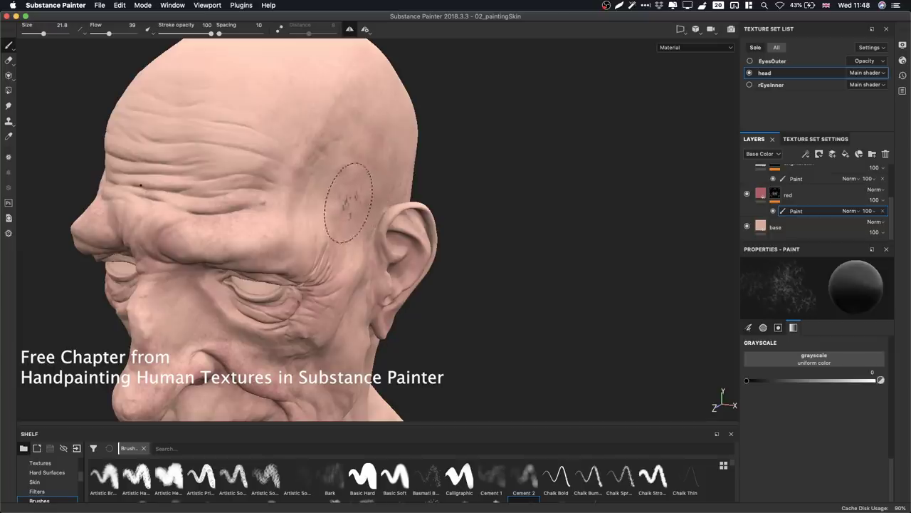
key("x")
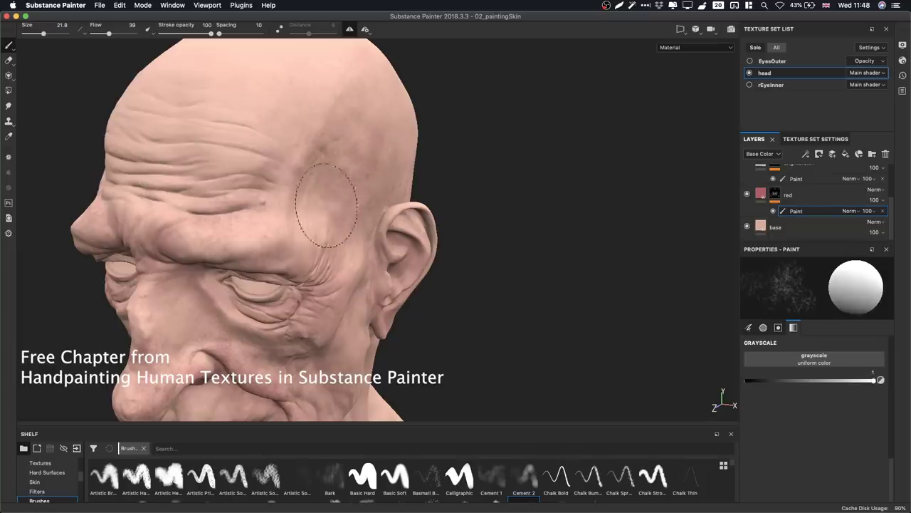
Paint red into the inner hollow and folds of the ear with grayscale 1 at brush size 21.8.
left_click_drag(348, 260, 320, 242, "alt")
right_click_drag(320, 242, 468, 224, "alt")
left_click_drag(468, 223, 356, 235, "alt")
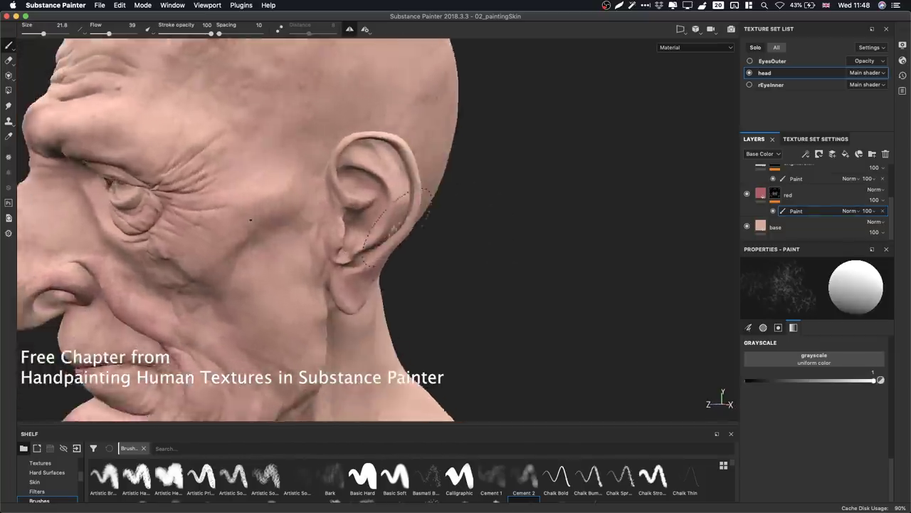
right_click_drag(356, 235, 420, 250, "alt")
left_click_drag(420, 250, 375, 246, "alt")
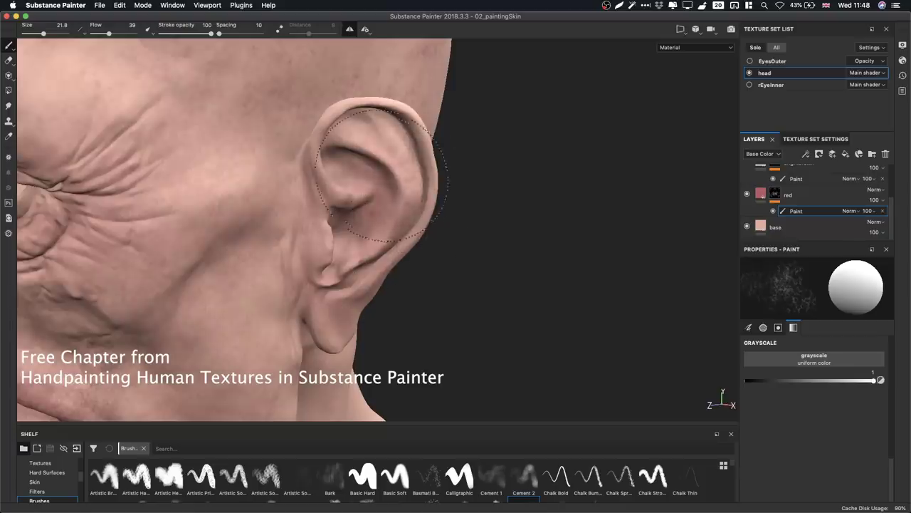
left_click_drag(333, 199, 361, 212)
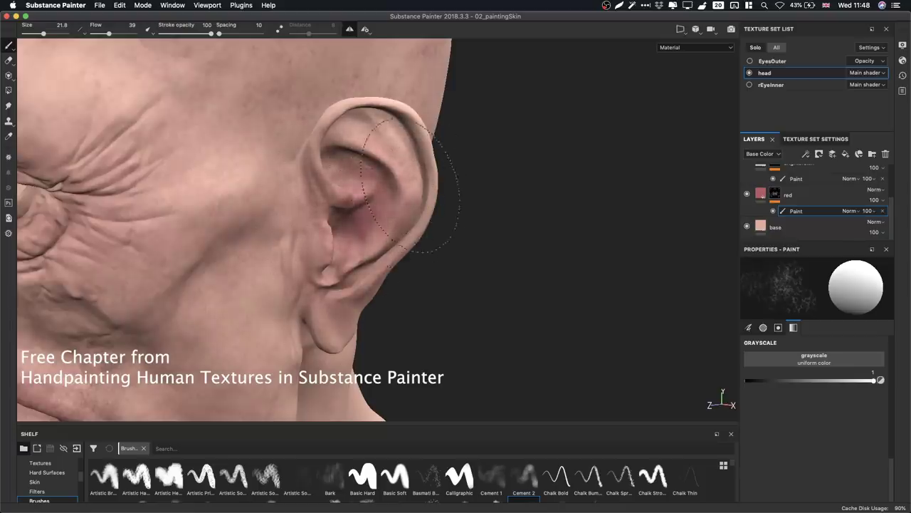
Reduce the brush size to 10.44 and paint red variation over the back of the ear.
left_click_drag(470, 183, 256, 187, "alt")
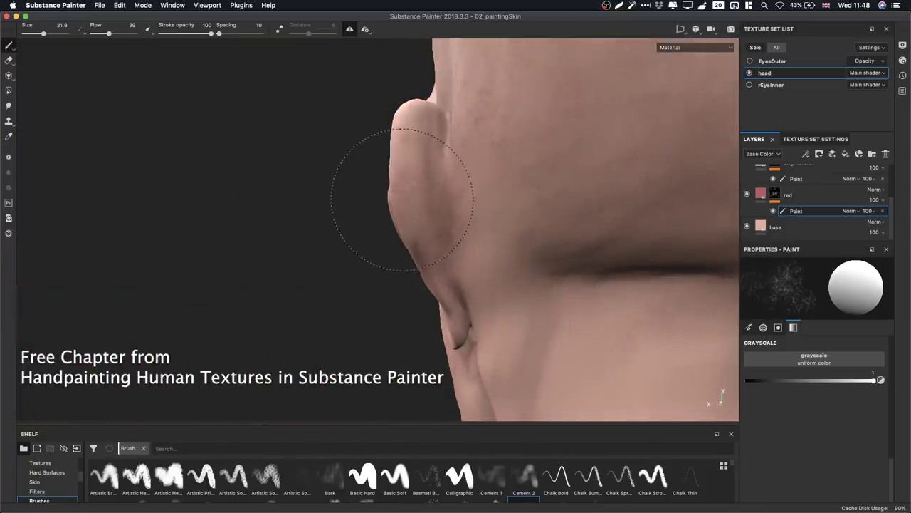
right_click_drag(467, 238, 420, 229, "ctrl")
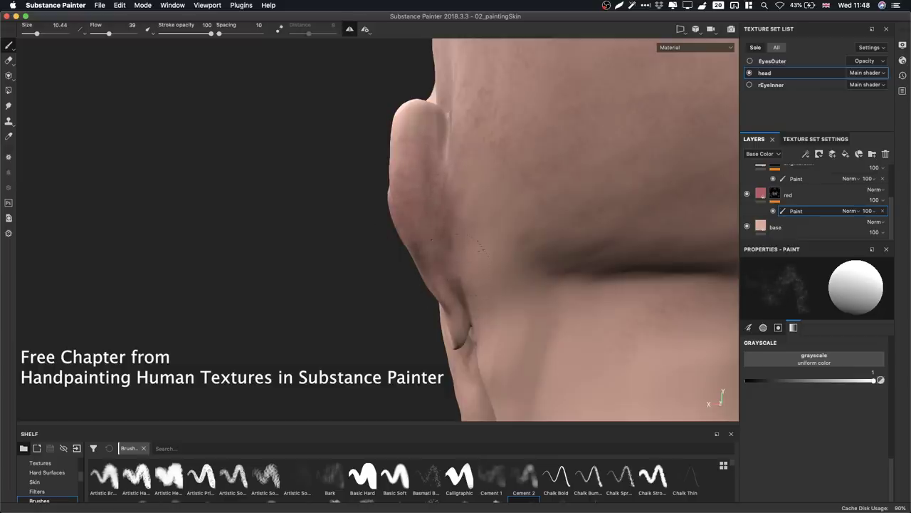
left_click_drag(431, 128, 426, 121, "alt")
mouse_move(415, 79)
left_mouse_down("alt")
mouse_move(643, 106)
mouse_move(670, 164)
left_mouse_up("alt")
Paint red mottling over the lower cheek and along the fold running from the nose to the mouth corner.
left_click_drag(404, 138, 468, 119, "alt")
middle_click_drag(468, 120, 540, 76, "alt")
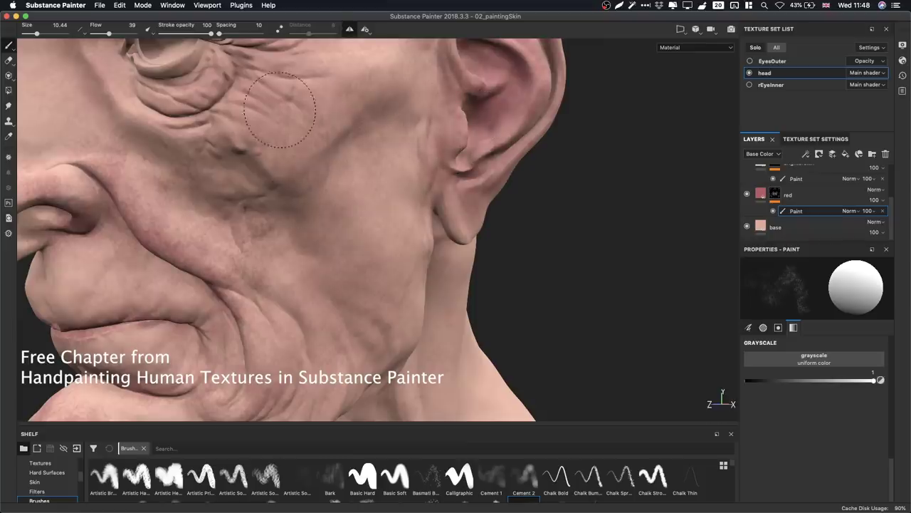
mouse_move(223, 173)
left_mouse_down("alt")
mouse_move(391, 178)
mouse_move(335, 179)
mouse_move(344, 191)
mouse_move(349, 184)
left_mouse_up("alt")
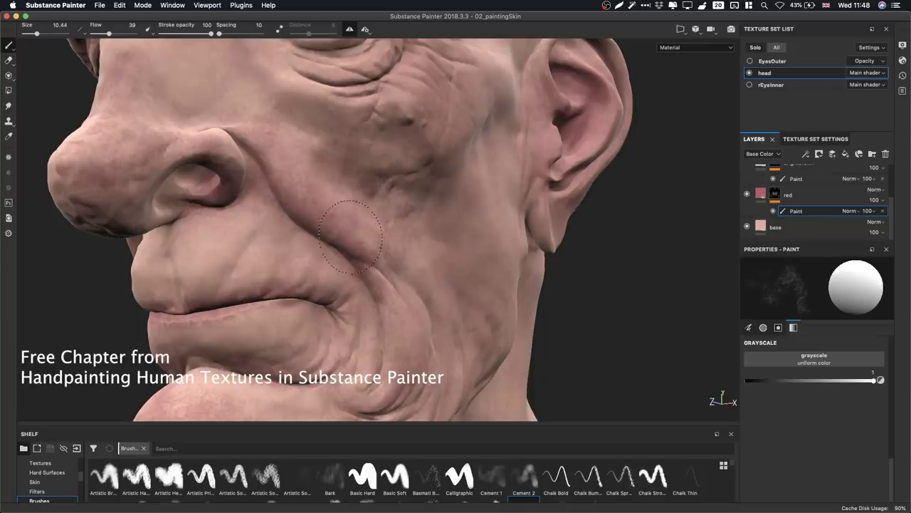
left_click_drag(412, 208, 397, 174, "alt")
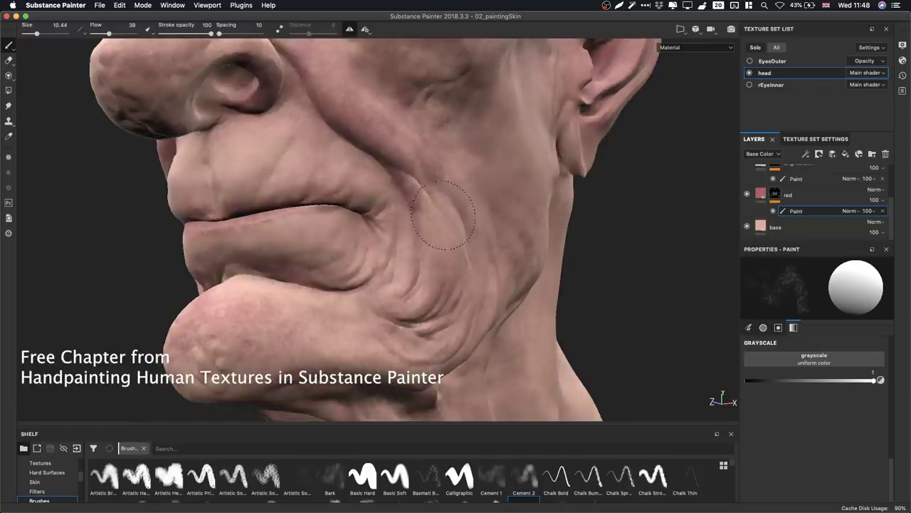
Paint red over the bumps of the chin and soften its upper part with grayscale 0.
left_click_drag(244, 285, 317, 274, "alt")
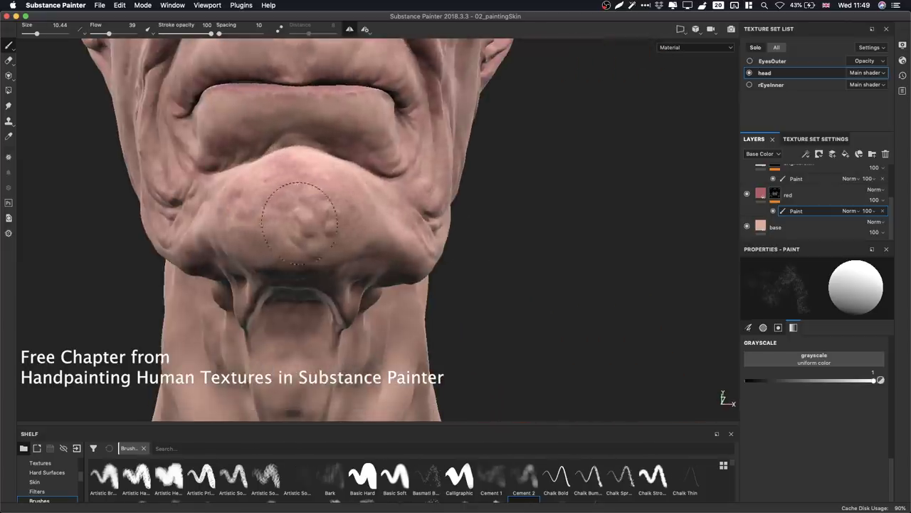
middle_click_drag(298, 217, 396, 257, "alt")
left_click_drag(396, 256, 437, 255, "alt")
left_click(424, 205)
key("x")
mouse_move(408, 178)
left_mouse_down()
mouse_move(349, 203)
mouse_move(428, 183)
mouse_move(325, 240)
left_mouse_up()
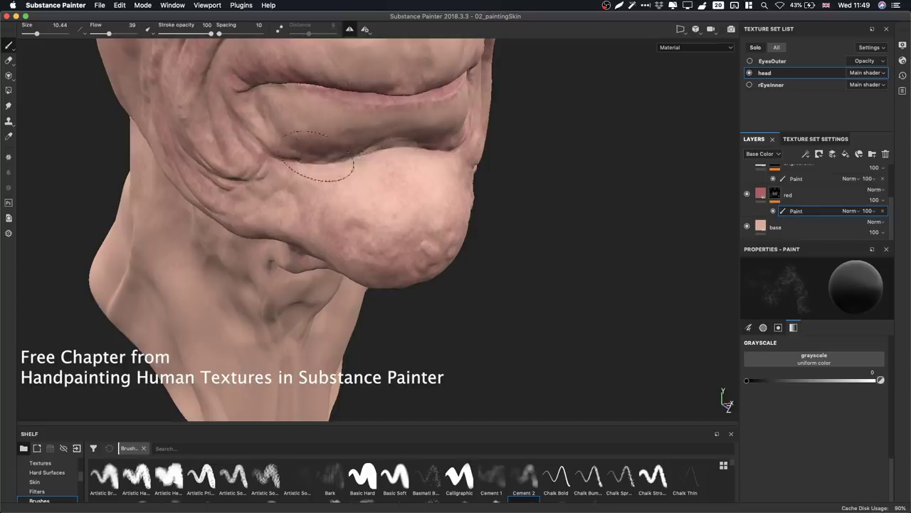
Add red variation around the lips and mouth-corner wrinkles, alternating the brush grayscale between 1 and 0.
left_click_drag(346, 173, 333, 145, "alt")
key("x")
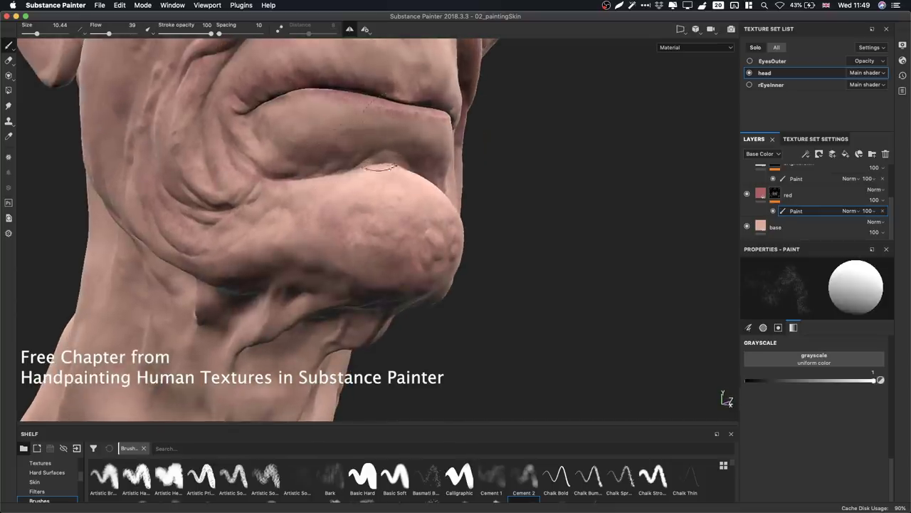
key("x")
left_click_drag(285, 169, 392, 121, "alt")
key("x")
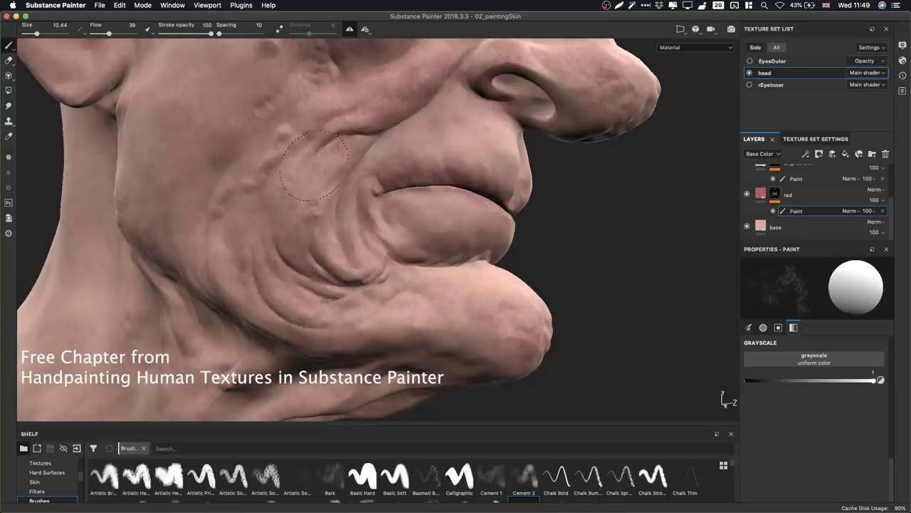
Build up a red patch on the cheek with grayscale 1 and break up its edges with grayscale 0.
key("x")
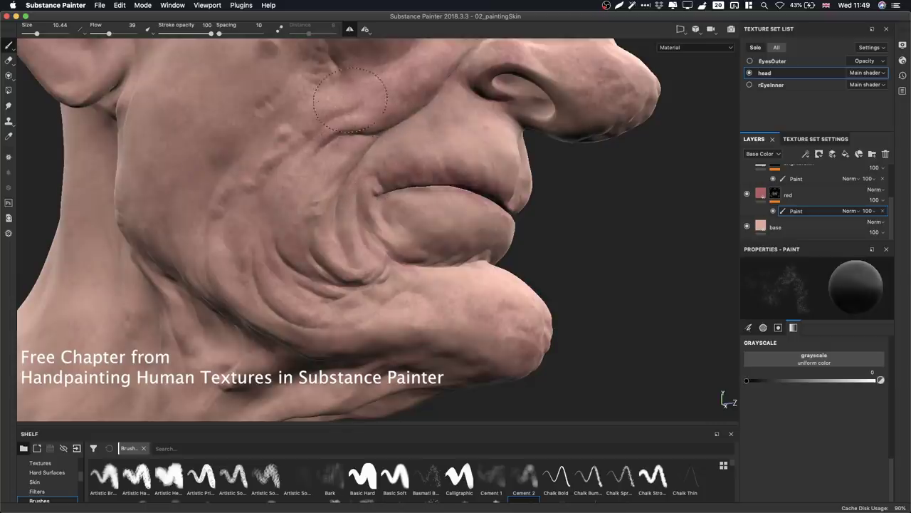
key("x")
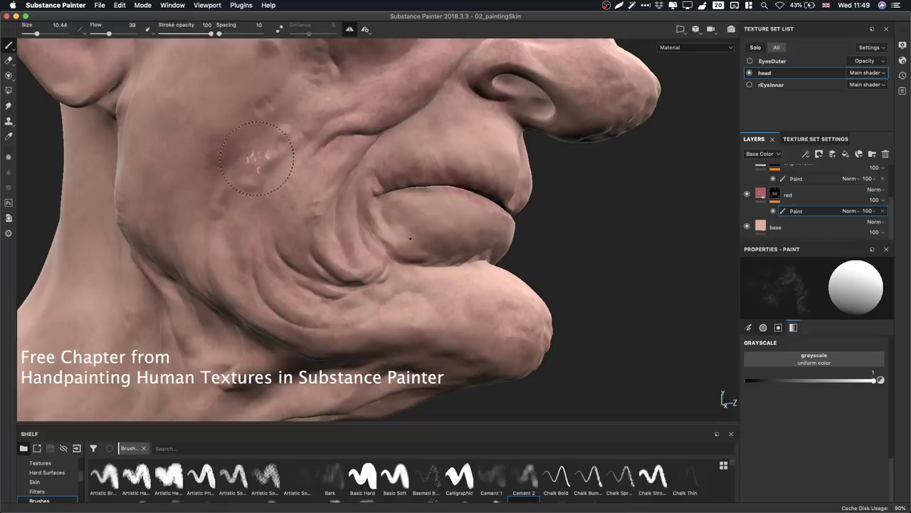
key("x")
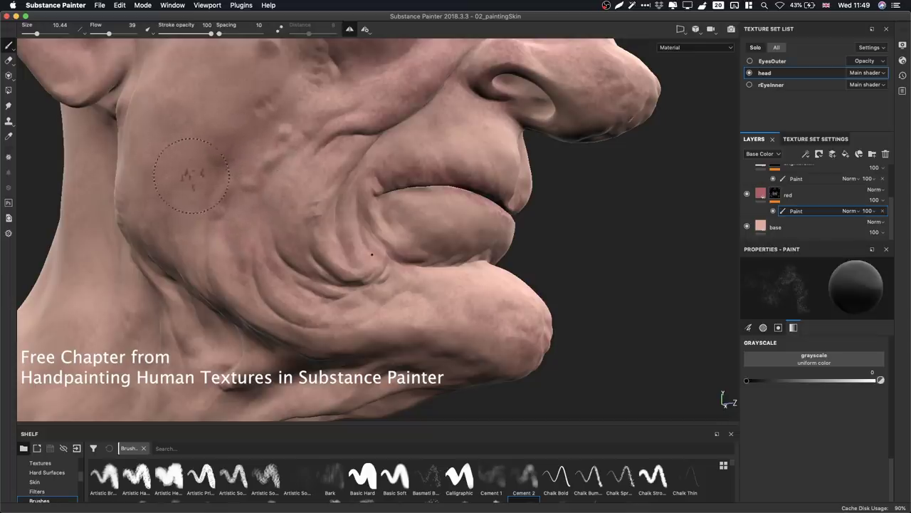
Paint red mottling with grayscale 1 on the jaw and the skin below the earlobe.
left_click_drag(190, 176, 264, 168, "alt")
middle_click_drag(178, 155, 262, 190, "alt")
left_click_drag(262, 190, 257, 158, "alt")
key("x")
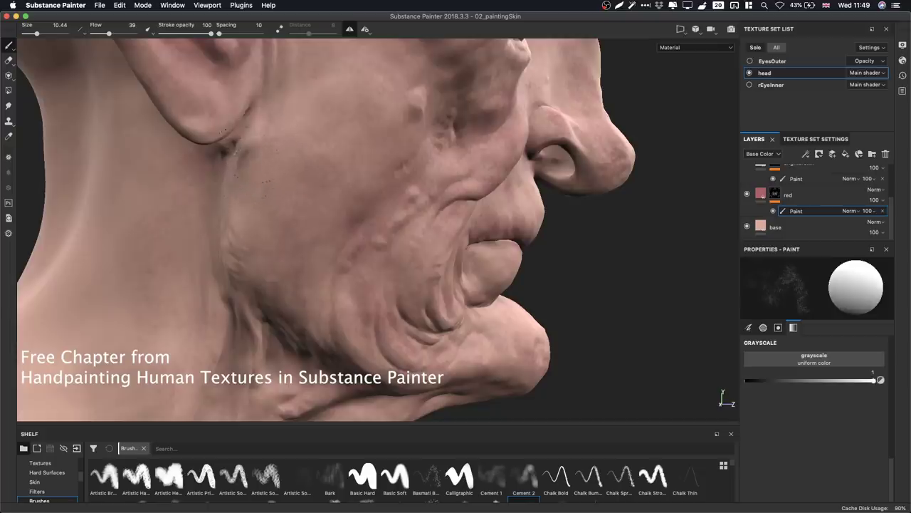
left_click_drag(220, 245, 235, 185, "alt")
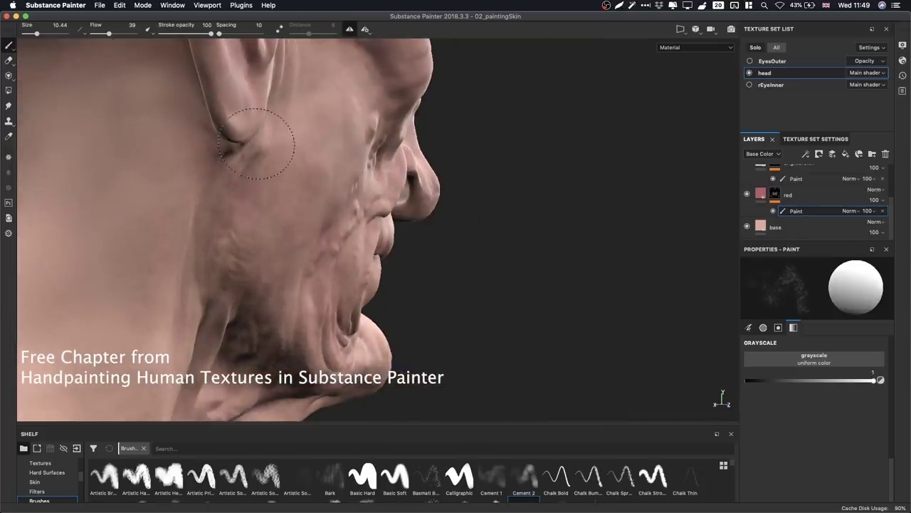
View the whole face and switch the red layer's visibility off and on to compare the effect.
left_click_drag(256, 129, 278, 204, "alt")
right_click_drag(279, 204, 50, 200, "alt")
left_click_drag(200, 251, 379, 244, "alt")
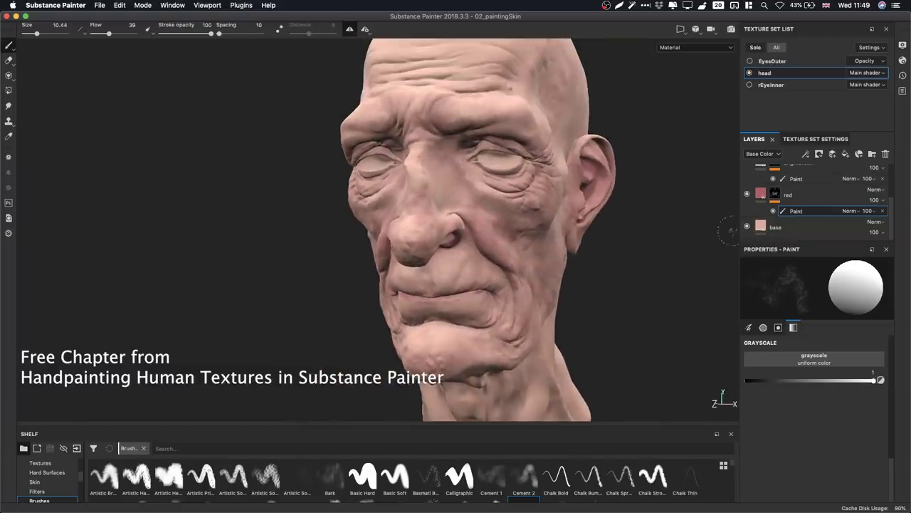
left_click(747, 195)
left_click(747, 195)
Paint red mottling on the bridge of the nose, the nostril wing and the adjoining cheek fold.
right_click_drag(467, 148, 819, 213, "alt")
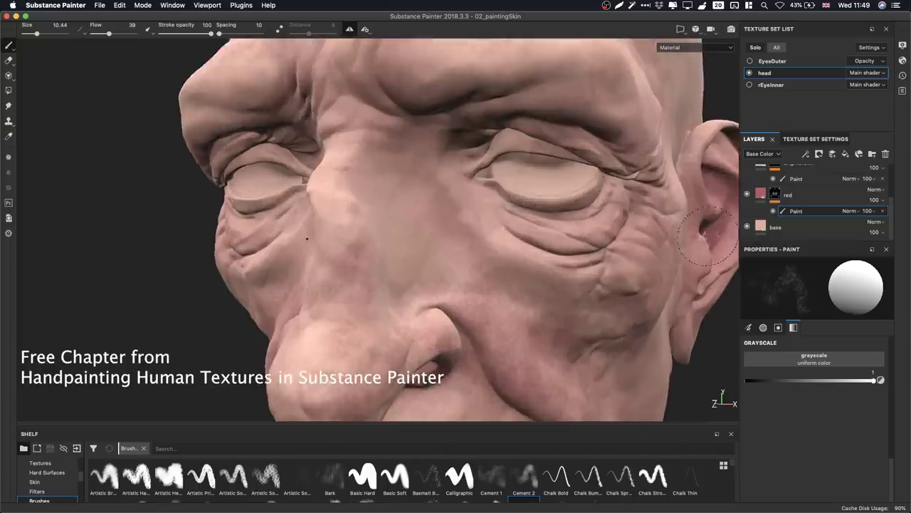
left_click_drag(451, 217, 440, 226, "alt")
mouse_move(361, 252)
left_mouse_down()
mouse_move(332, 182)
mouse_move(354, 218)
left_mouse_up()
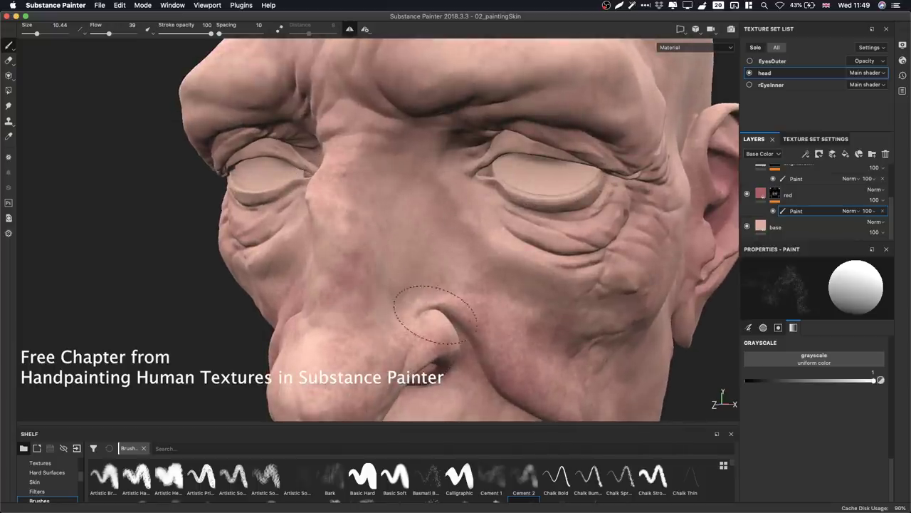
left_click_drag(409, 331, 415, 312, "alt")
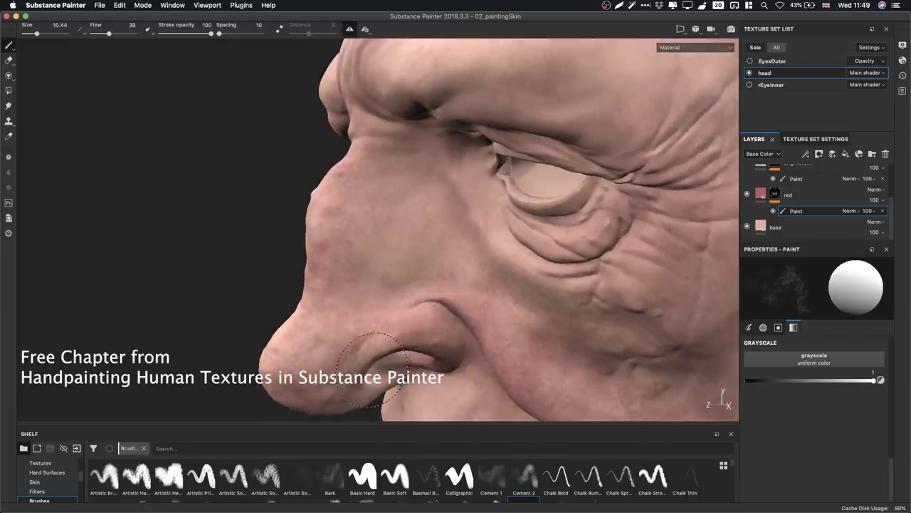
left_click_drag(478, 299, 605, 292, "alt")
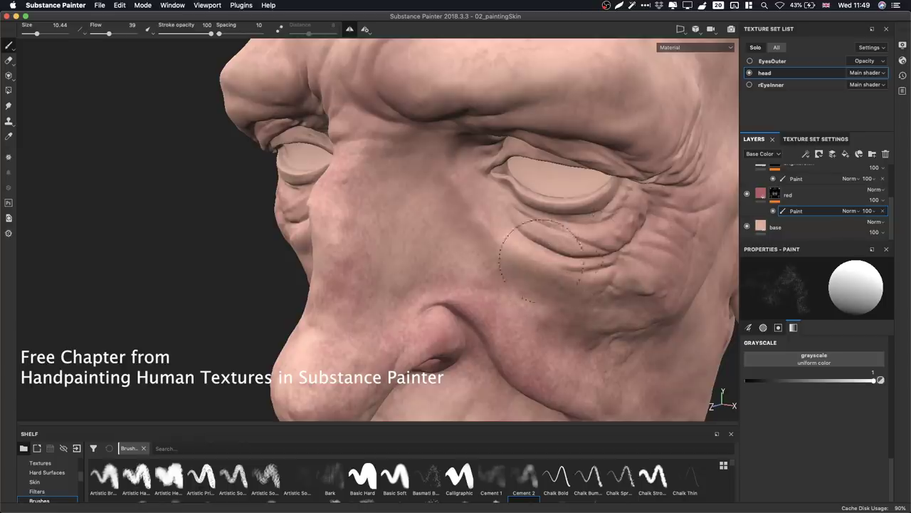
Paint red variation over the brow ridge and frown lines, alternating the brush grayscale between 1 and 0.
left_click_drag(491, 205, 523, 221, "alt")
mouse_move(442, 182)
left_mouse_down("alt")
mouse_move(421, 230)
mouse_move(394, 169)
mouse_move(384, 179)
left_mouse_up("alt")
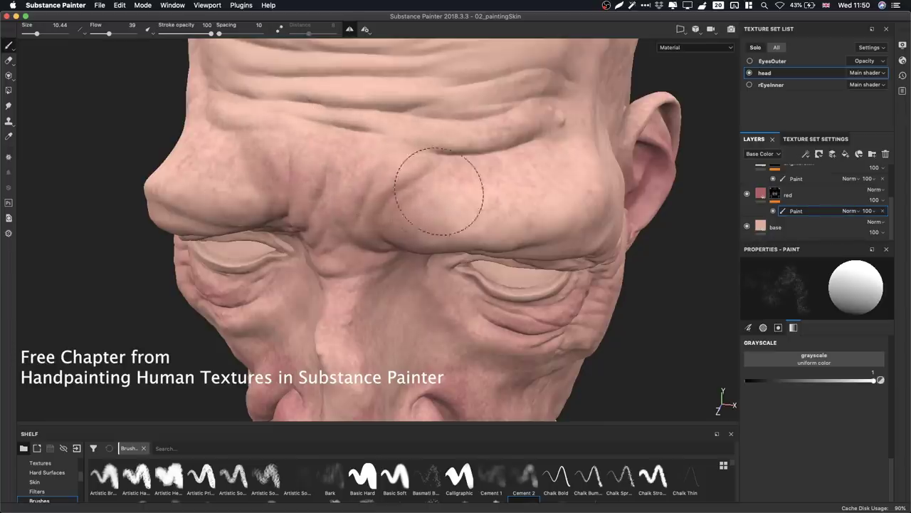
key("x")
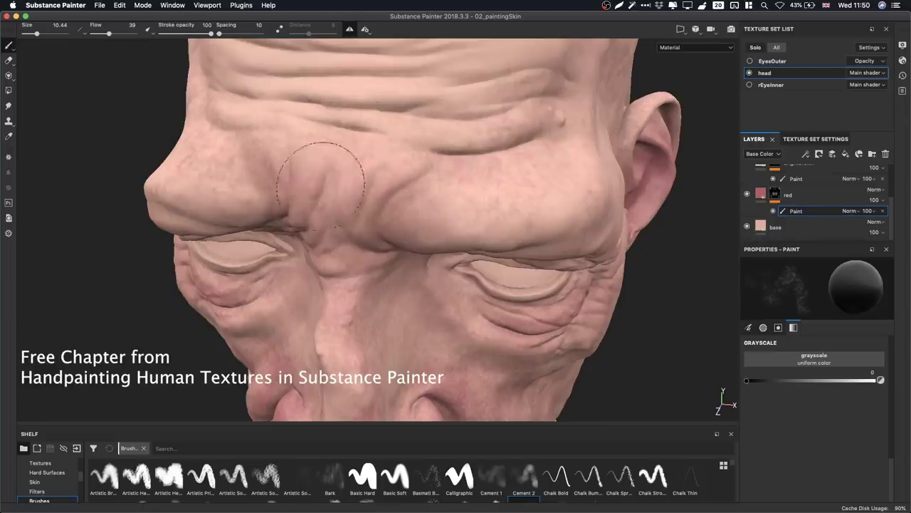
key("x")
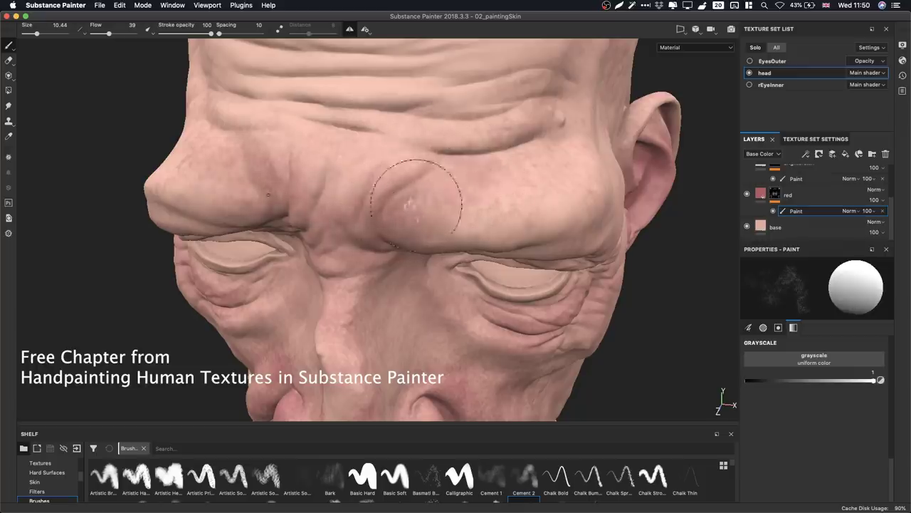
key("x")
Sample the brow with the material picker, reset the grayscale to 0, soften the red between the brows, and switch back to grayscale 1.
left_click_drag(356, 193, 364, 200, "alt")
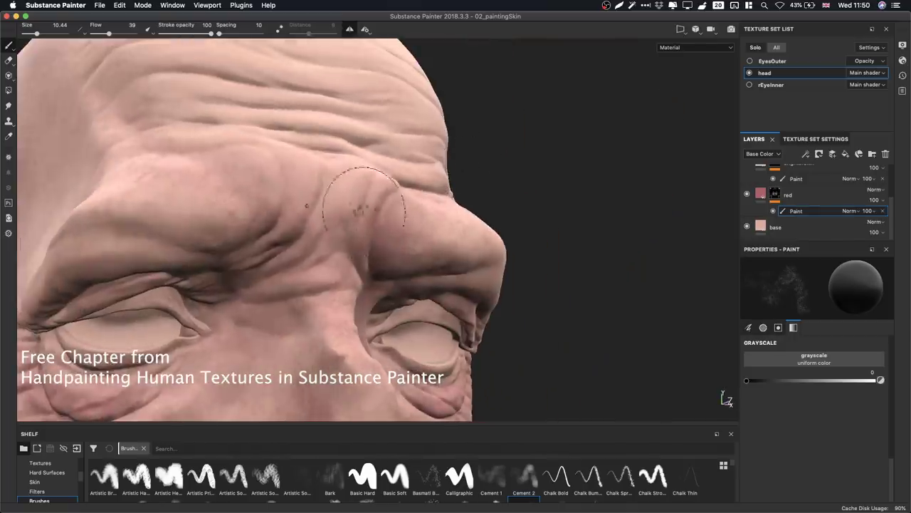
key("p")
left_click(281, 192)
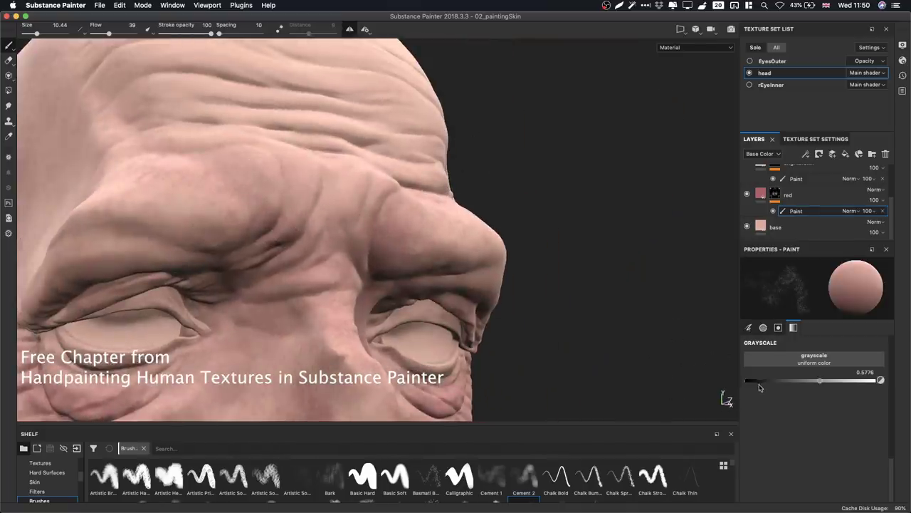
left_click_drag(751, 381, 735, 383)
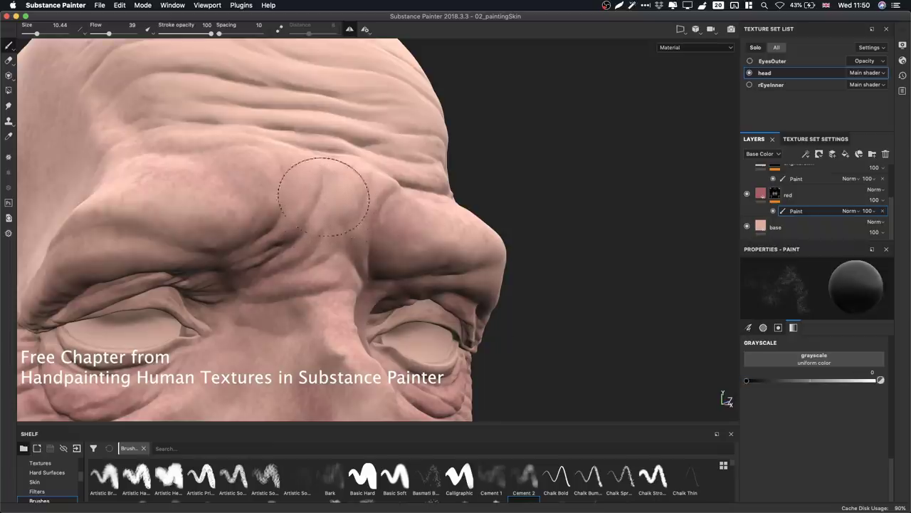
key("x")
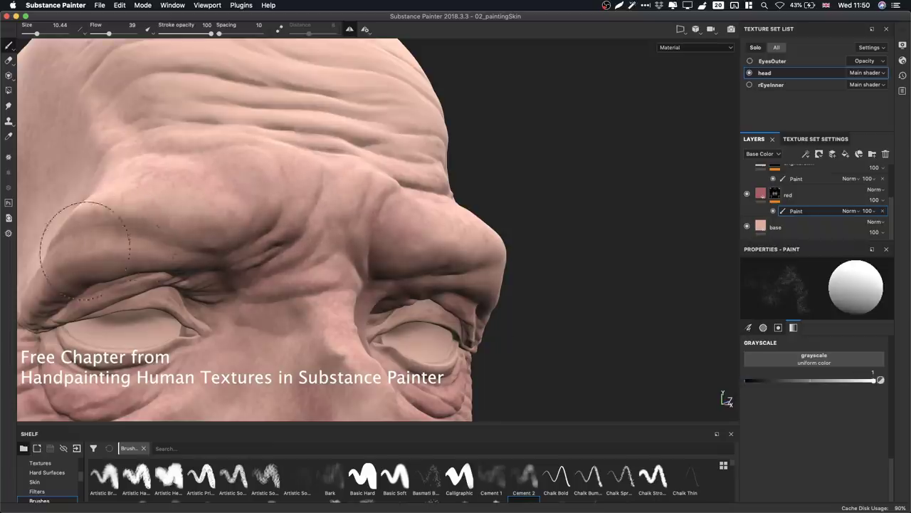
Reduce the brush size to 4.99 and paint red variation along the lower eyelid and the folds beneath the eye.
mouse_move(330, 204)
left_mouse_down("alt")
mouse_move(277, 207)
mouse_move(277, 249)
left_mouse_up("alt")
mouse_move(549, 250)
left_mouse_down("alt")
mouse_move(534, 221)
mouse_move(491, 217)
mouse_move(480, 244)
left_mouse_up("alt")
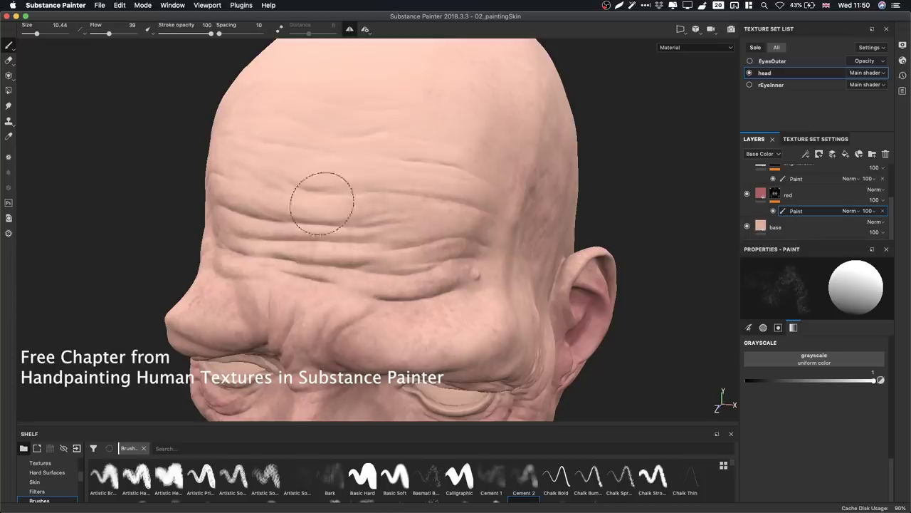
mouse_move(443, 261)
left_mouse_down("alt")
mouse_move(443, 143)
mouse_move(430, 187)
left_mouse_up("alt")
right_click_drag(455, 214, 702, 255, "alt")
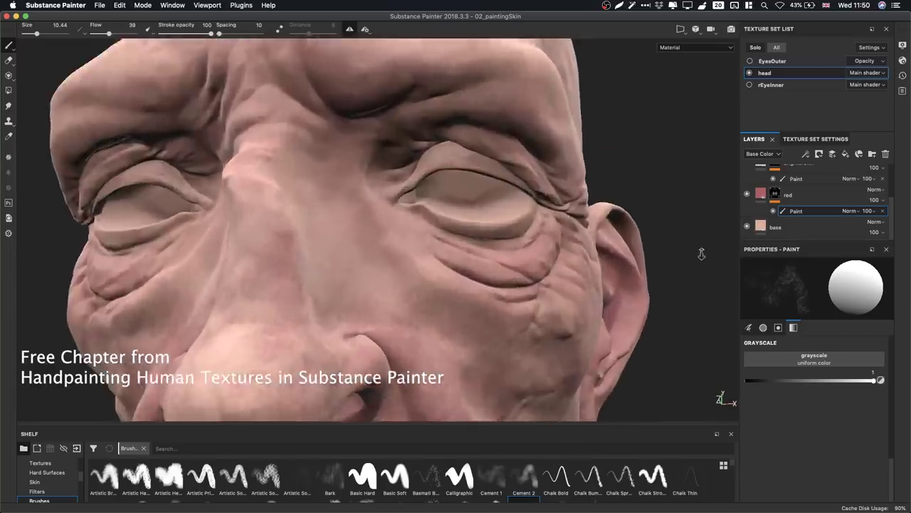
mouse_move(558, 240)
right_mouse_down("alt")
mouse_move(580, 240)
mouse_move(485, 205)
right_mouse_up("alt")
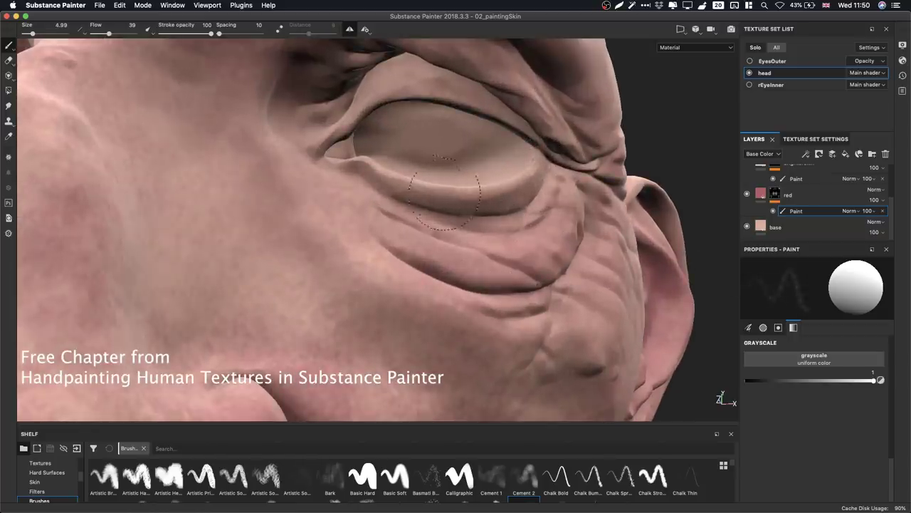
left_click_drag(534, 182, 509, 170, "alt")
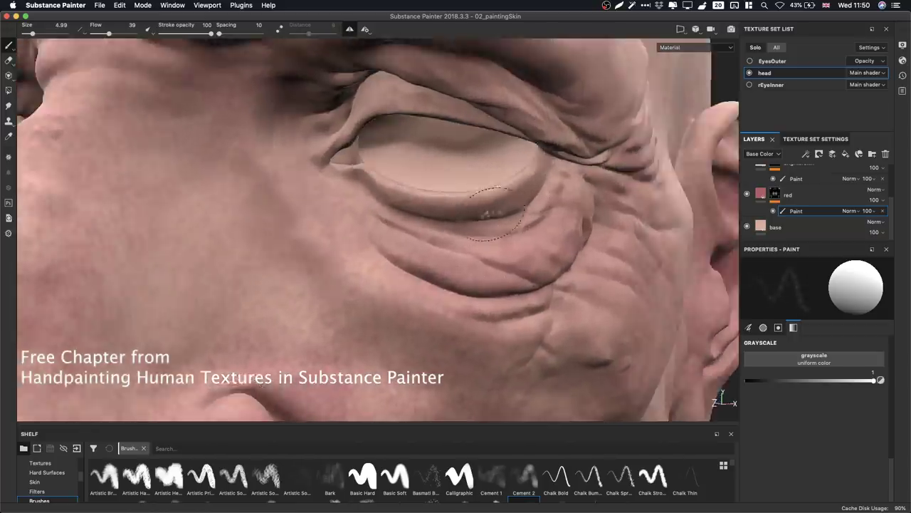
Paint red over the upper eyelid, the lower lid rim and the inner corner of the eye.
mouse_move(370, 176)
left_mouse_down("alt")
mouse_move(417, 214)
mouse_move(498, 178)
left_mouse_up("alt")
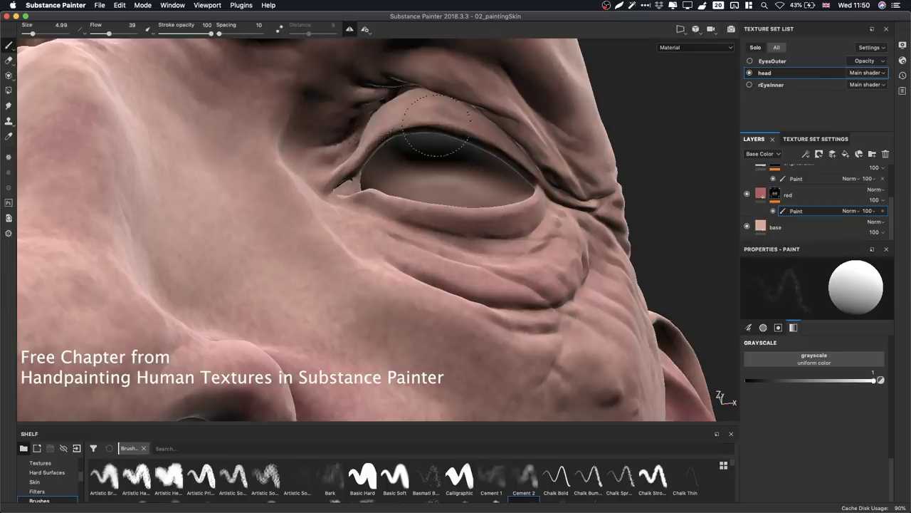
left_click_drag(514, 194, 514, 256, "alt")
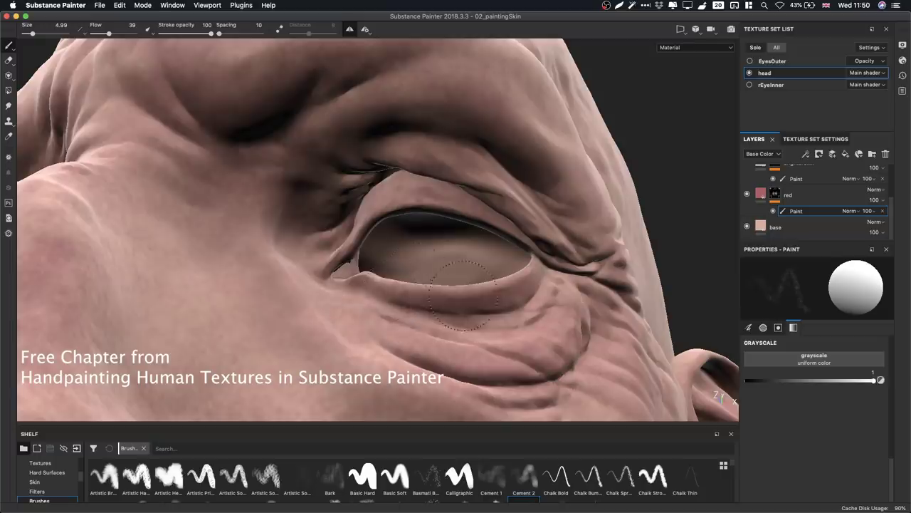
left_click_drag(409, 284, 417, 303, "alt")
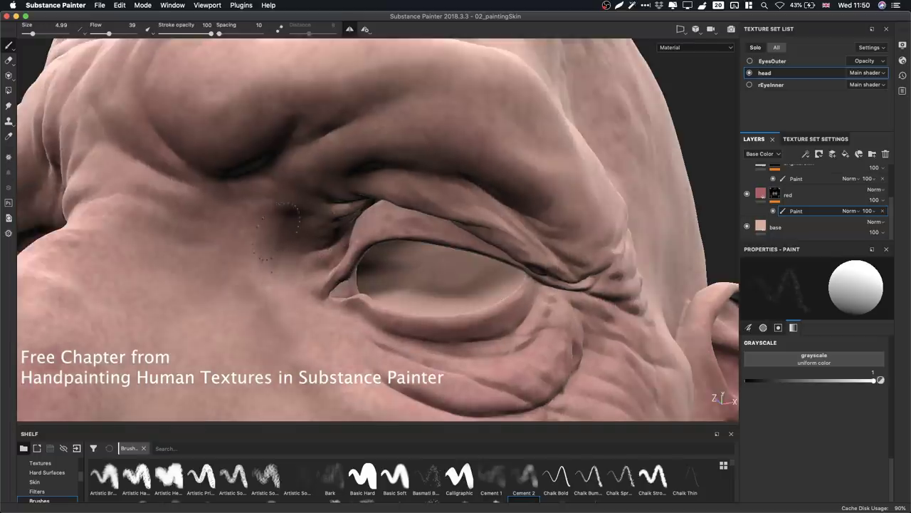
mouse_move(288, 220)
left_mouse_down("alt")
mouse_move(380, 203)
mouse_move(363, 259)
mouse_move(374, 167)
left_mouse_up("alt")
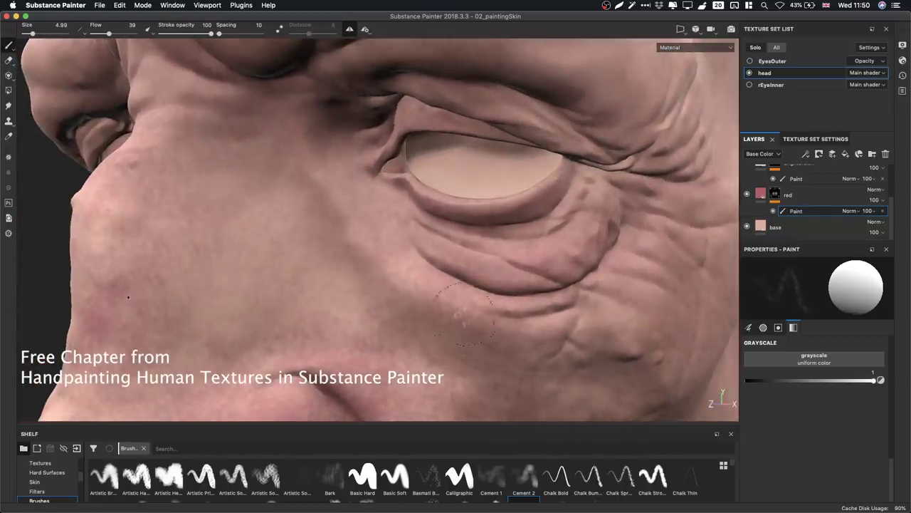
Choose the Dirt Spots brush variant beside Dirt Spots and break up the red on the nose side and cheek with grayscale 0.
middle_click_drag(448, 309, 403, 202, "alt")
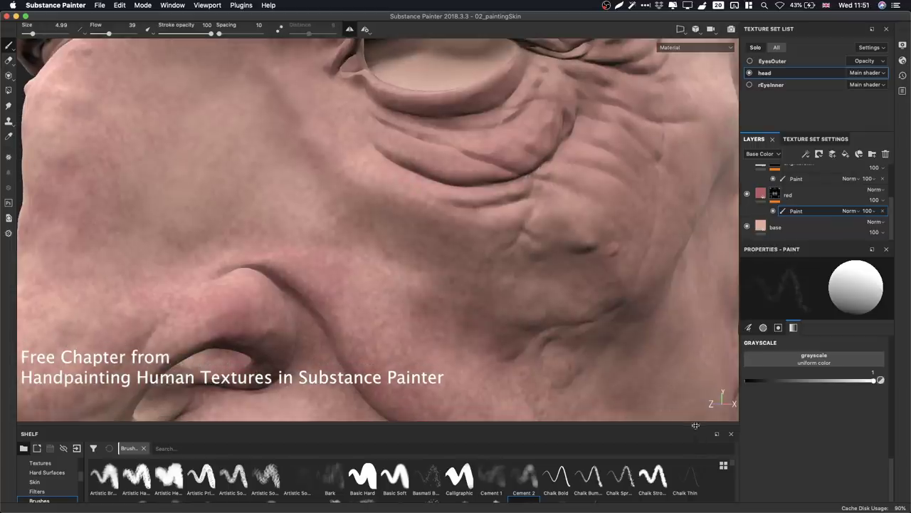
left_click_drag(694, 425, 694, 409)
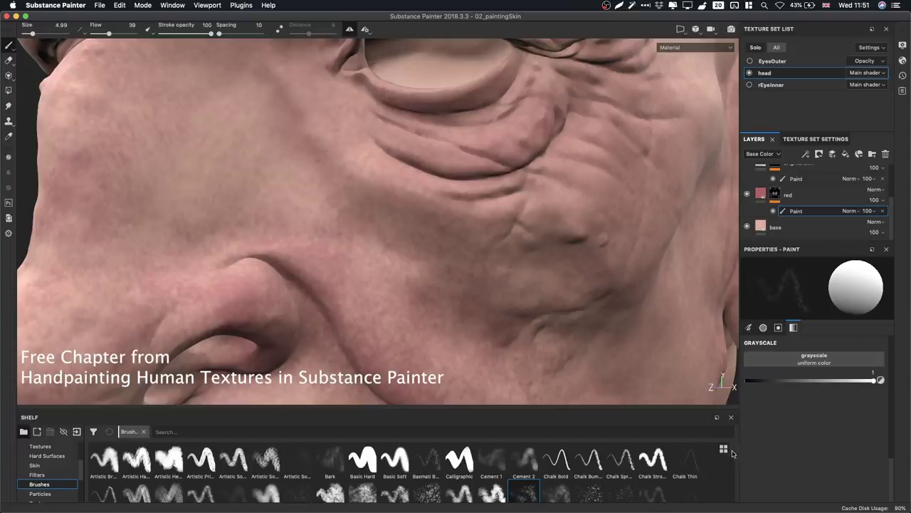
scroll(732, 456, "down", 3)
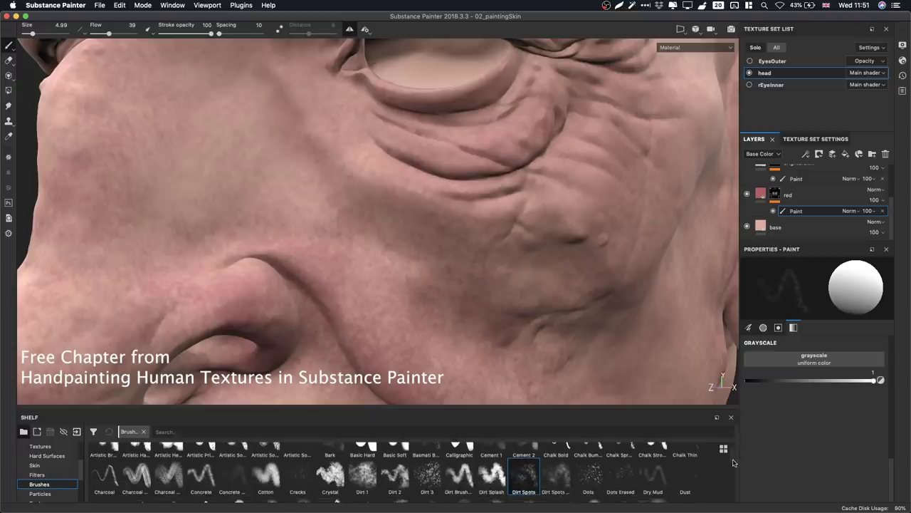
left_click(557, 473)
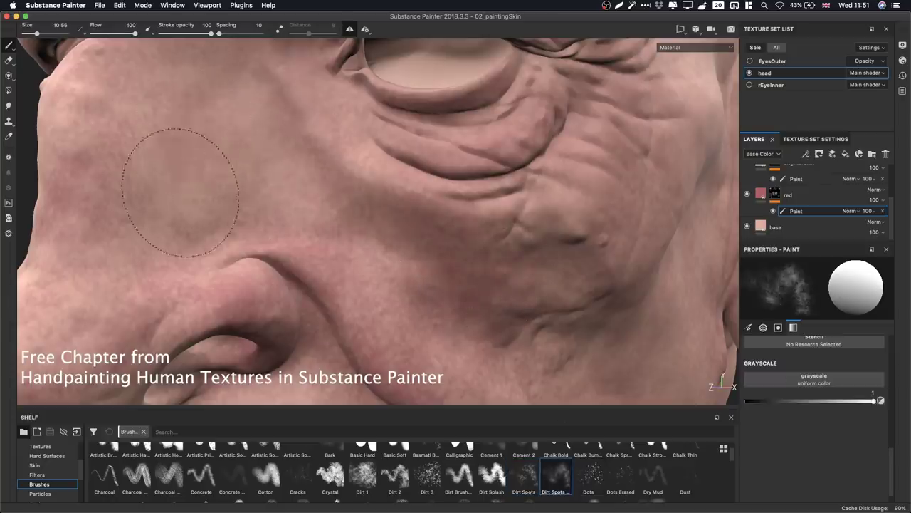
key("x")
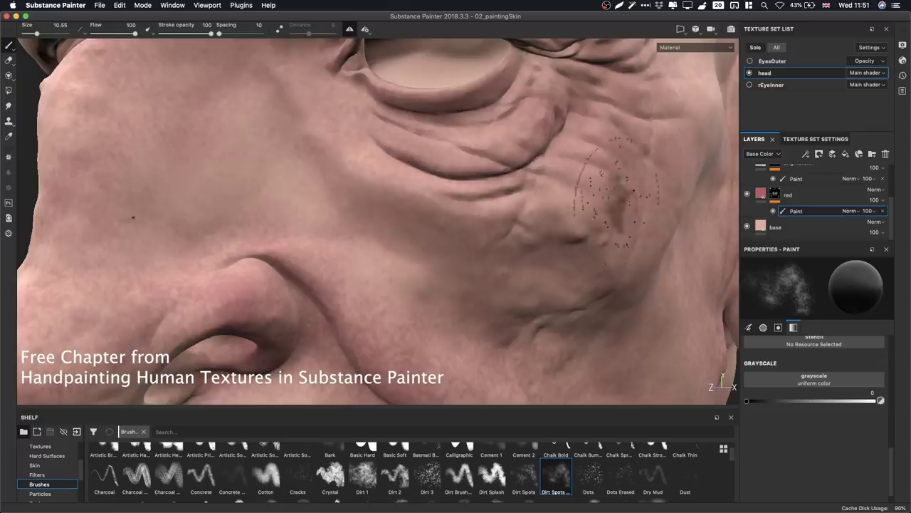
left_click_drag(566, 203, 540, 196, "alt")
Paint red mottling across the forehead wrinkles with grayscale 1, then return the grayscale to 0.
mouse_move(218, 161)
left_mouse_down("alt")
mouse_move(464, 183)
mouse_move(427, 285)
mouse_move(407, 397)
mouse_move(399, 225)
left_mouse_up("alt")
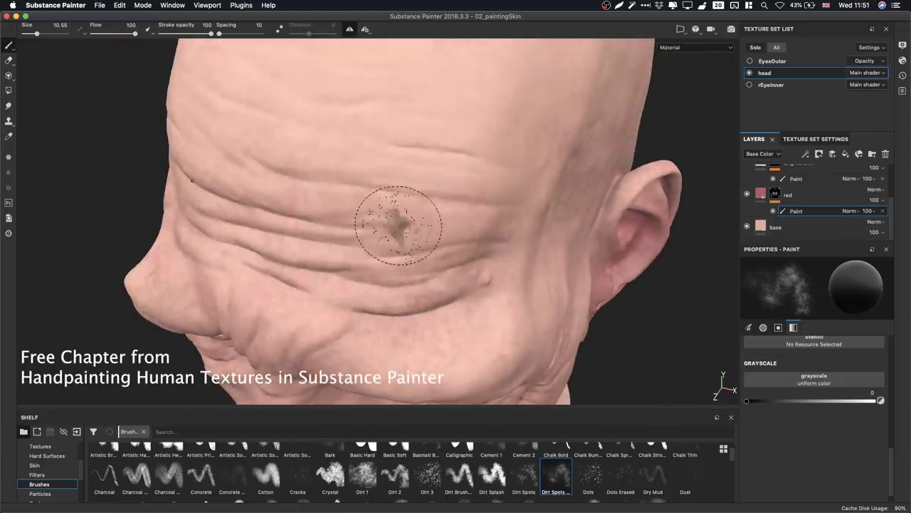
key("x")
mouse_move(423, 139)
left_mouse_down()
mouse_move(473, 191)
mouse_move(361, 179)
mouse_move(241, 126)
left_mouse_up()
key("x")
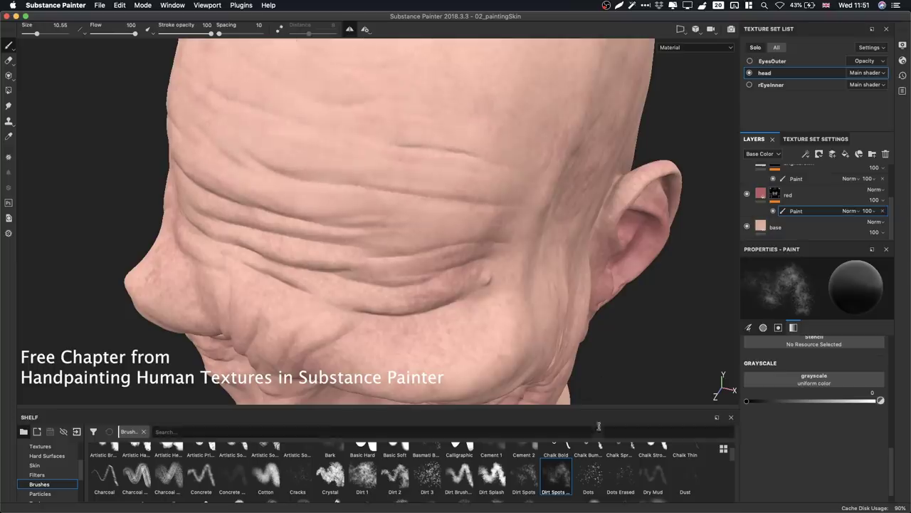
Move to the mouth area and soften the red on the upper lip with grayscale 0.
left_click_drag(498, 264, 529, 231, "alt")
right_click_drag(529, 232, 344, 212, "alt")
middle_click_drag(477, 303, 470, 117, "alt")
right_click_drag(541, 250, 663, 251, "alt")
middle_click_drag(591, 288, 560, 248, "alt")
right_click_drag(560, 248, 543, 248, "alt")
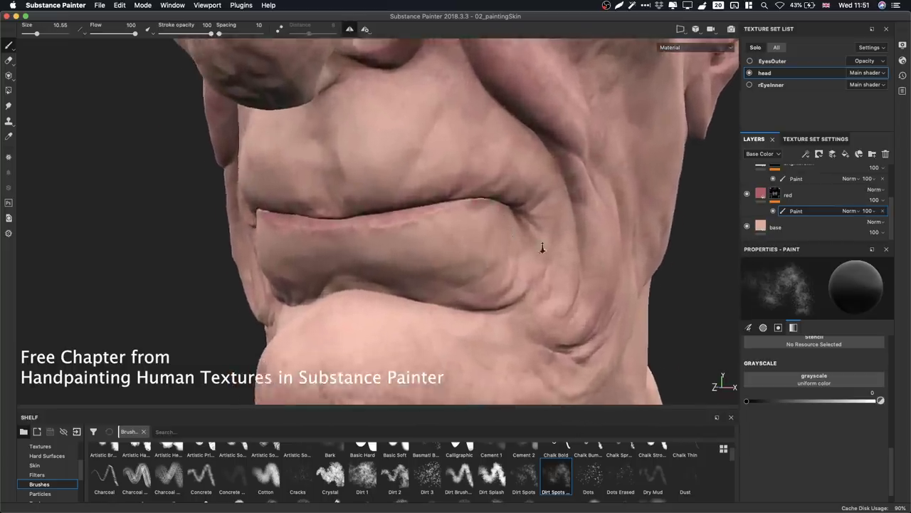
left_click_drag(543, 247, 451, 233, "alt")
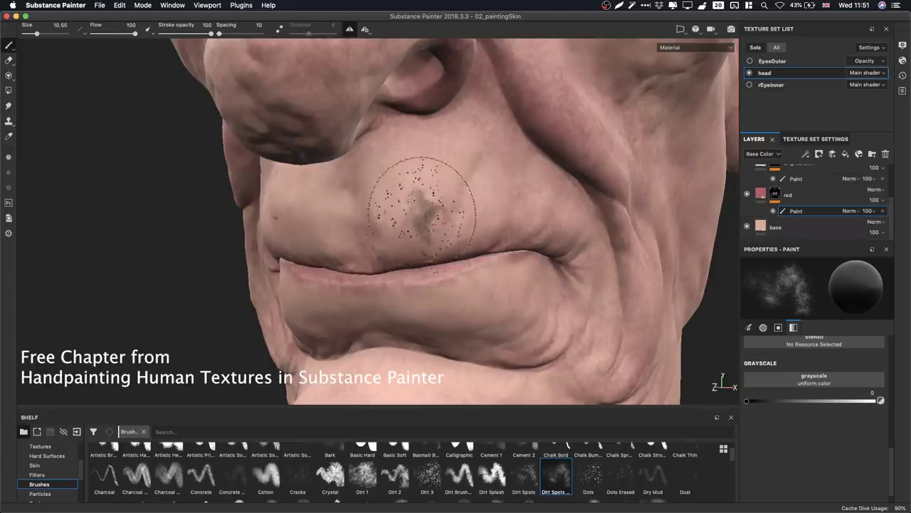
Set the grayscale to 1 and the flow to 61, and paint red around the lips and chin.
key("x")
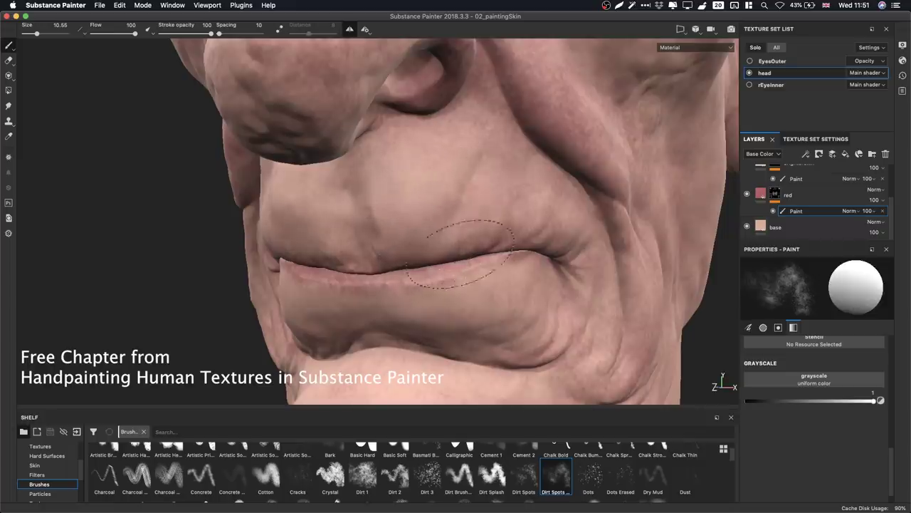
left_click_drag(494, 283, 486, 235, "alt")
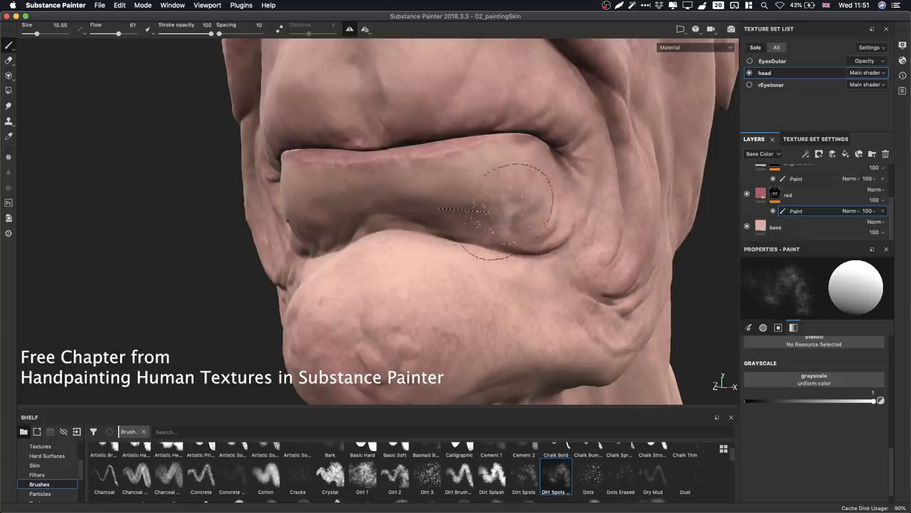
mouse_move(540, 194)
left_mouse_down("alt")
mouse_move(397, 275)
mouse_move(465, 193)
left_mouse_up("alt")
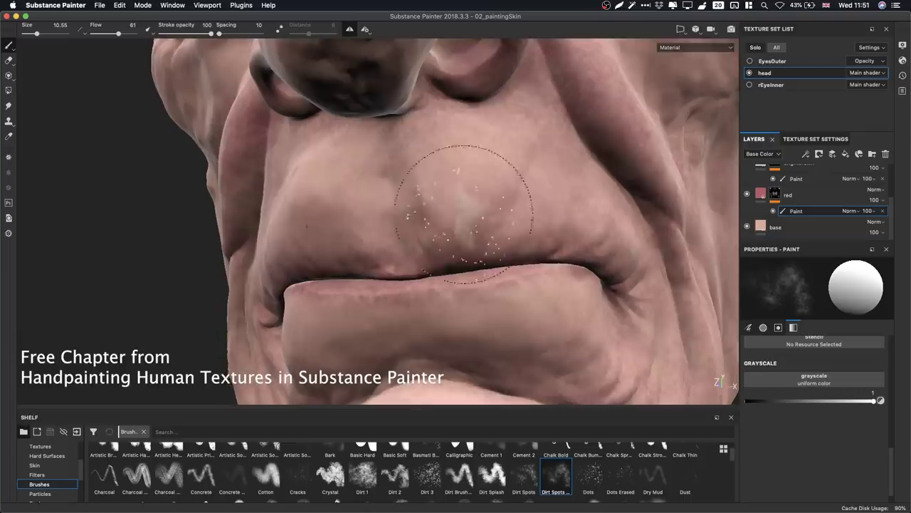
left_click(461, 476)
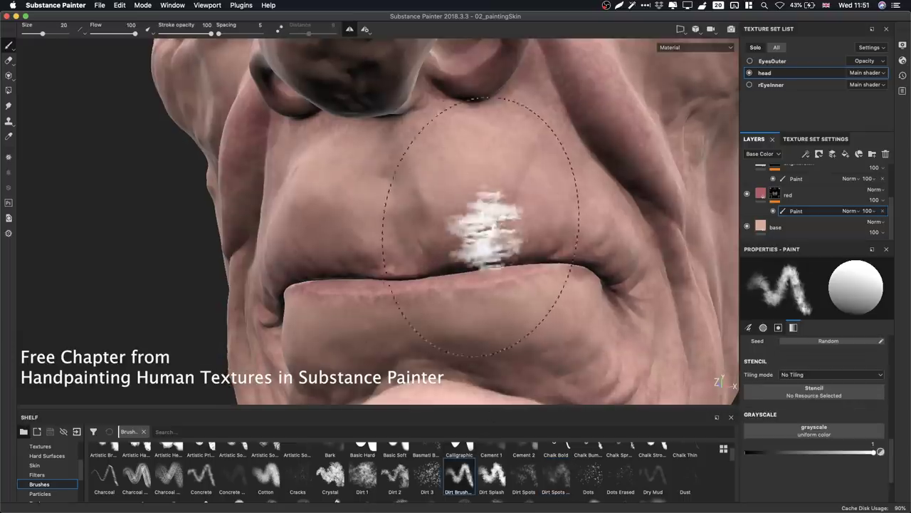
left_click_drag(427, 264, 467, 267)
key("ctrl+z")
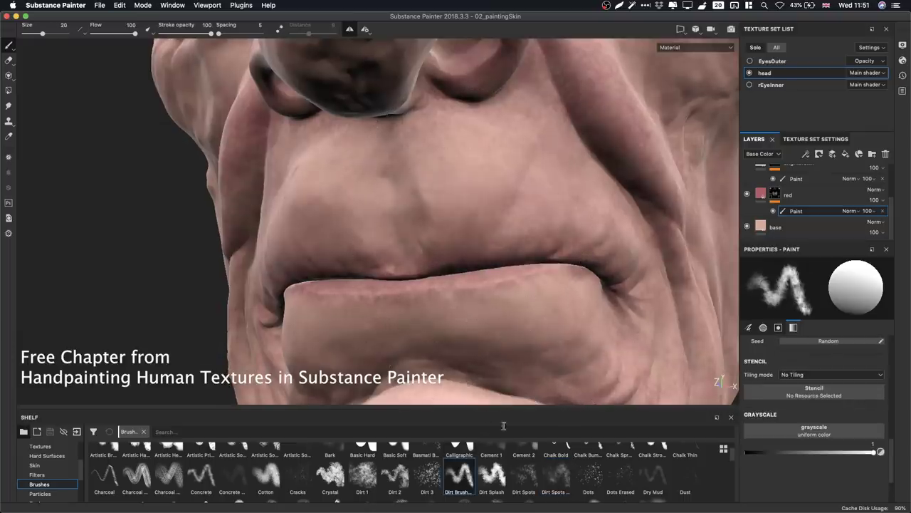
left_click(493, 479)
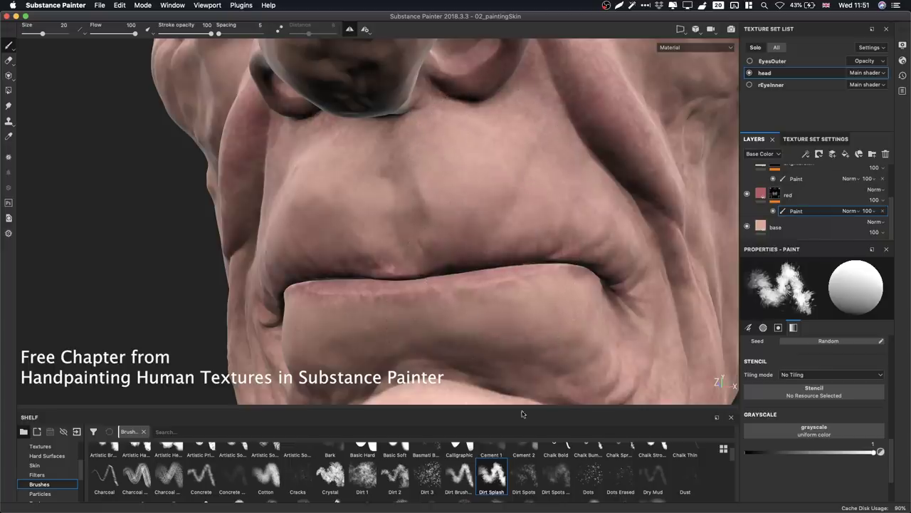
Select the Dirt Spots brush, undo the last stroke, and fade the red above the upper lip with grayscale 0.
left_click(524, 476)
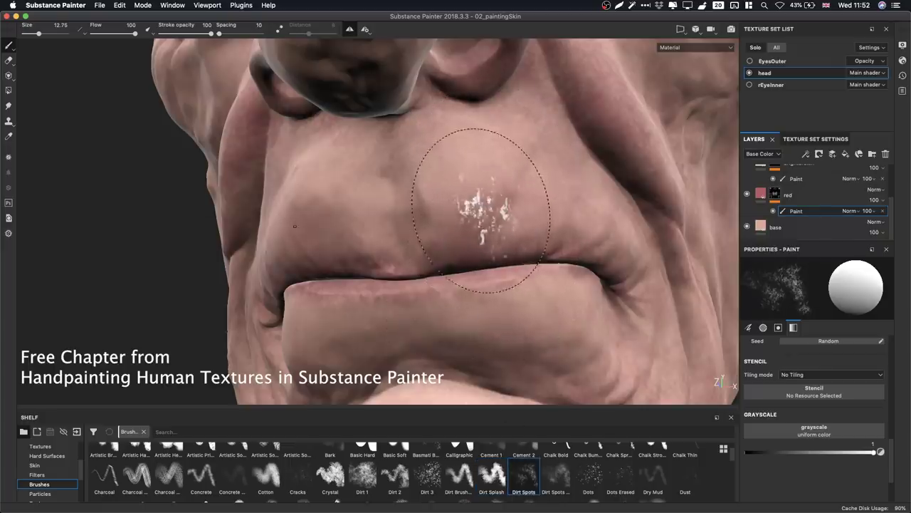
key("ctrl+z")
key("x")
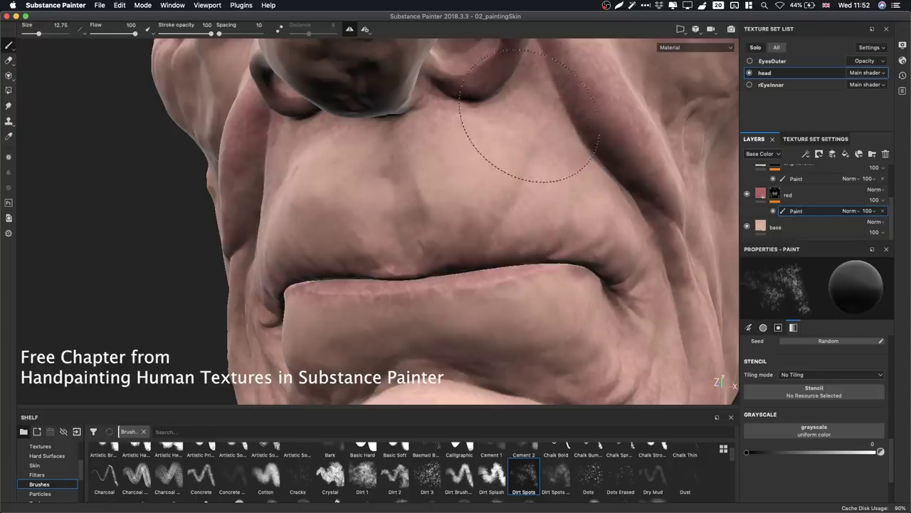
Paint red spots with grayscale 1 on the cheek beside the nose-to-mouth fold.
middle_click_drag(515, 283, 400, 155, "alt")
mouse_move(399, 155)
left_mouse_down("alt")
mouse_move(440, 338)
mouse_move(502, 238)
left_mouse_up("alt")
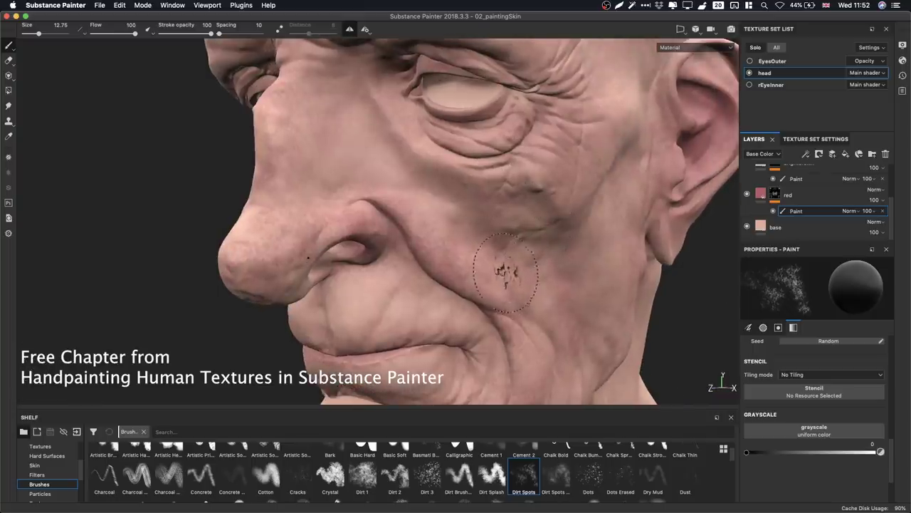
key("x")
left_click_drag(519, 337, 525, 285)
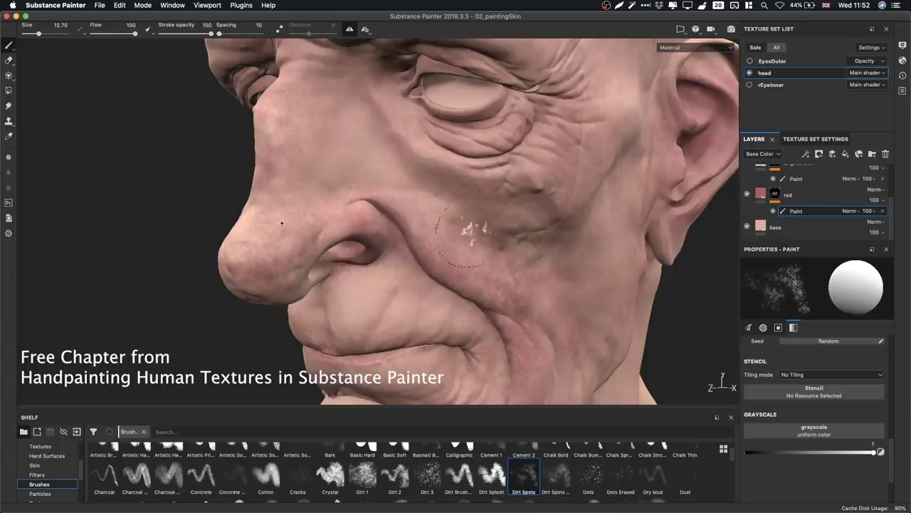
Set the grayscale to 0, lower the flow to 33, and soften the new red on the cheek.
key("x")
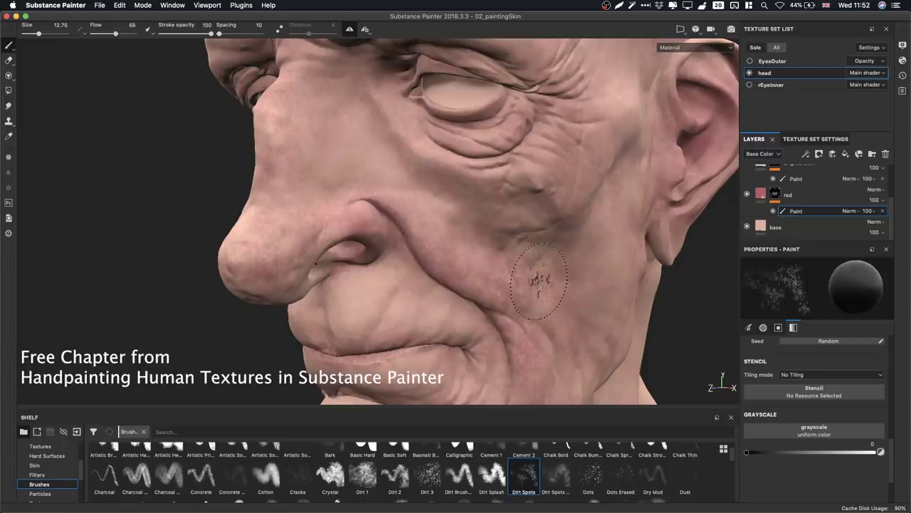
left_click_drag(539, 281, 477, 281, "super")
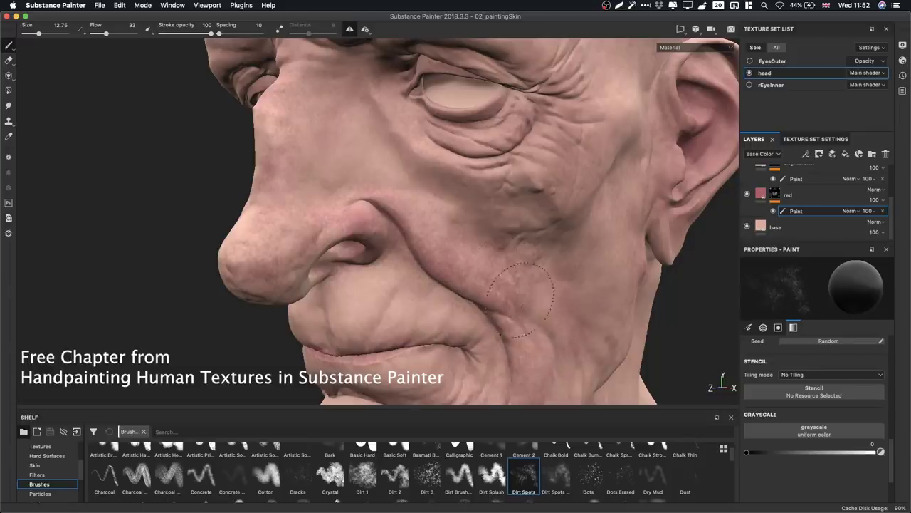
Switch the grayscale to 1 and paint subtle red variation over the nostril wing, cheek and crow's feet.
mouse_move(376, 203)
left_mouse_down("alt")
mouse_move(418, 193)
mouse_move(386, 204)
left_mouse_up("alt")
key("x")
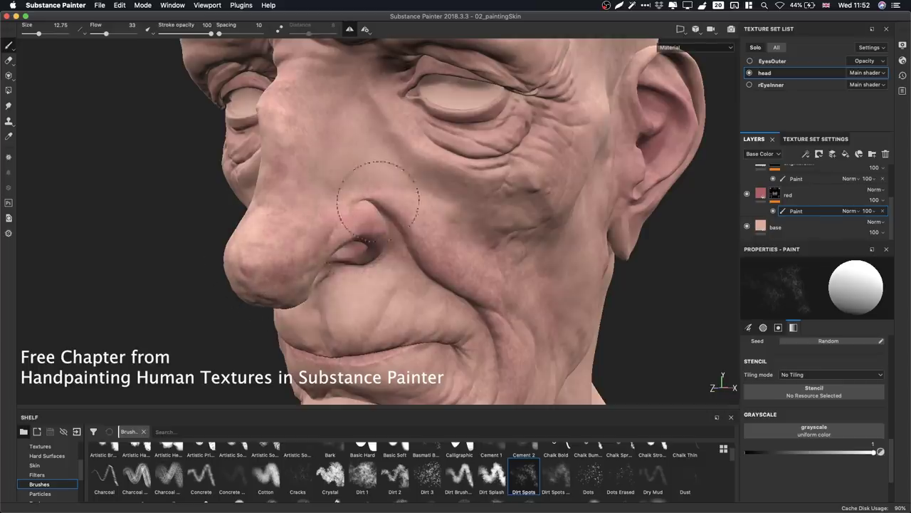
mouse_move(498, 198)
left_mouse_down("alt")
mouse_move(532, 246)
mouse_move(544, 204)
left_mouse_up("alt")
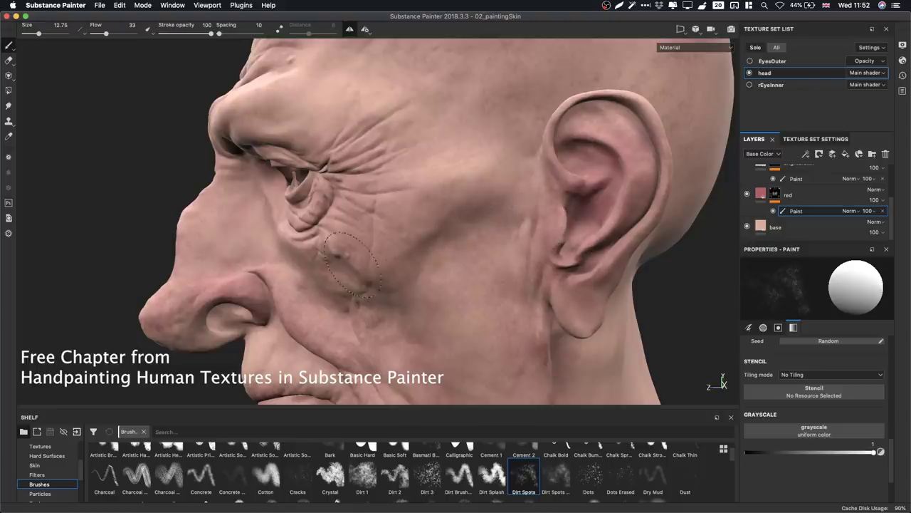
left_click_drag(322, 219, 356, 205, "alt")
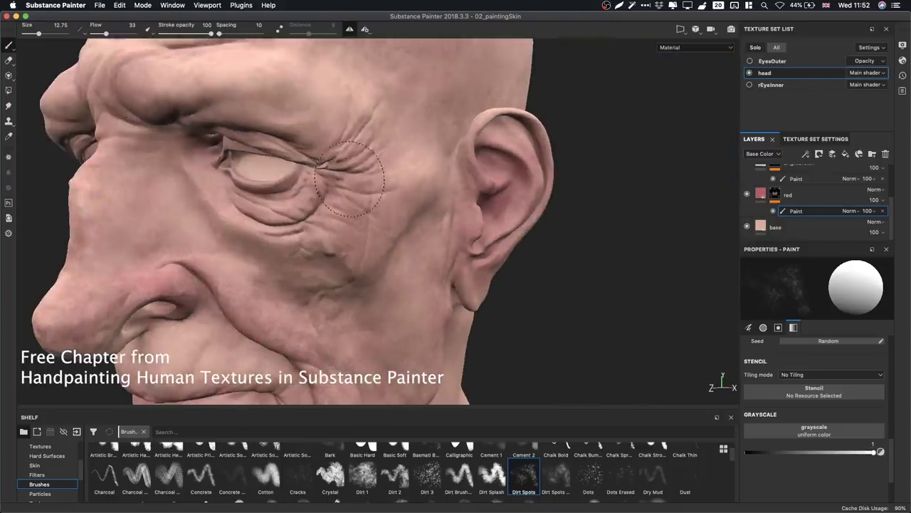
middle_click_drag(388, 175, 408, 202, "alt")
left_click_drag(399, 197, 439, 210, "alt")
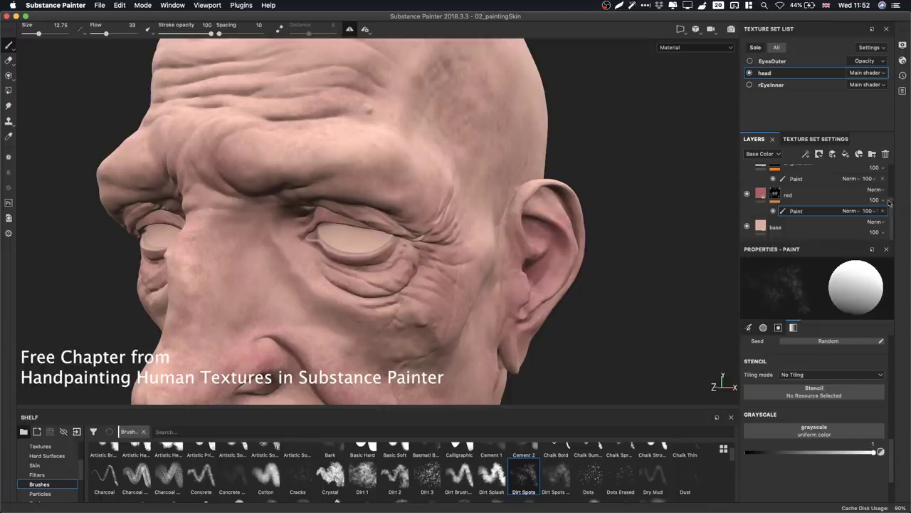
Save the project and go to the Yellow layer's mask in the layer stack.
key("super+s")
scroll(805, 208, "up", 2)
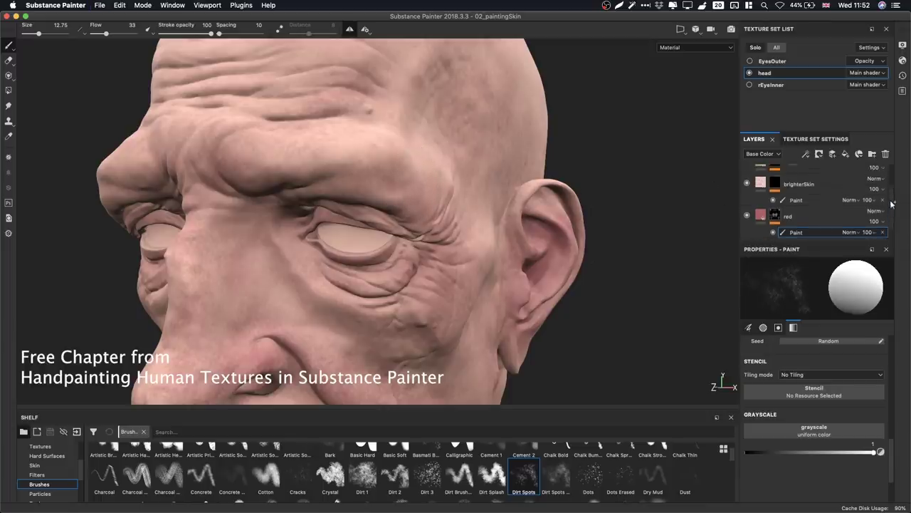
scroll(786, 210, "up", 2)
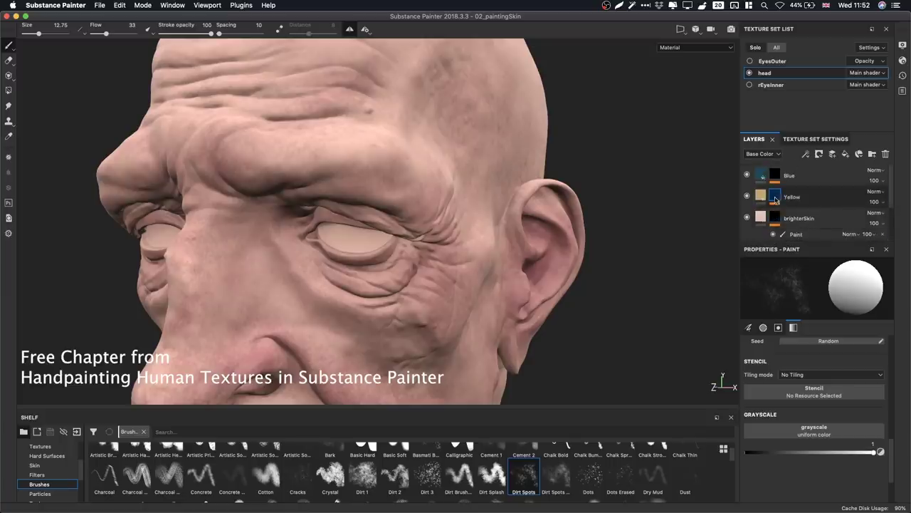
Select the Yellow layer's mask Paint effect and paint a yellow patch on the cheekbone below the outer eye corner.
left_click(776, 199)
left_click(796, 214)
middle_click_drag(440, 235, 435, 268, "alt")
mouse_move(459, 173)
middle_mouse_down("alt")
mouse_move(492, 146)
mouse_move(498, 111)
middle_mouse_up("alt")
mouse_move(500, 114)
right_mouse_down("alt")
mouse_move(531, 282)
mouse_move(550, 328)
right_mouse_up("alt")
middle_click_drag(411, 306, 469, 180, "alt")
left_click_drag(470, 181, 406, 214, "alt")
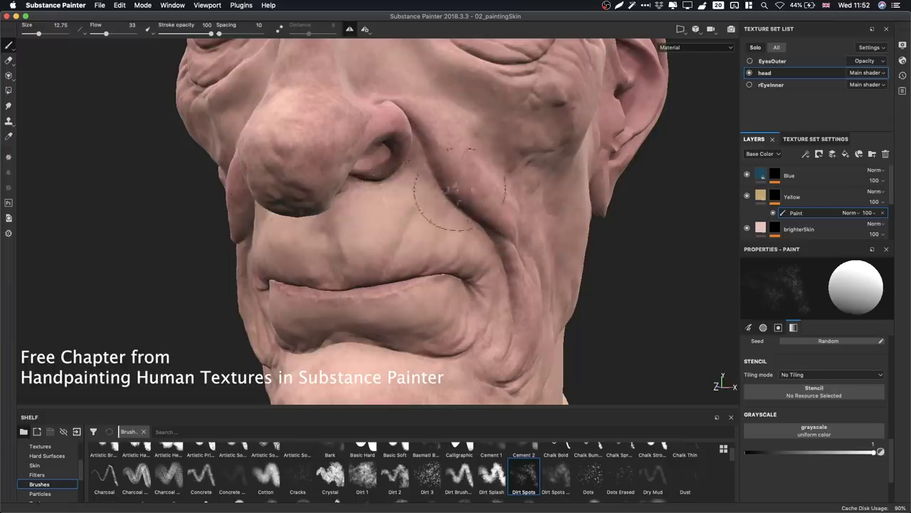
mouse_move(512, 78)
left_mouse_down("alt")
mouse_move(512, 193)
mouse_move(498, 228)
mouse_move(512, 256)
left_mouse_up("alt")
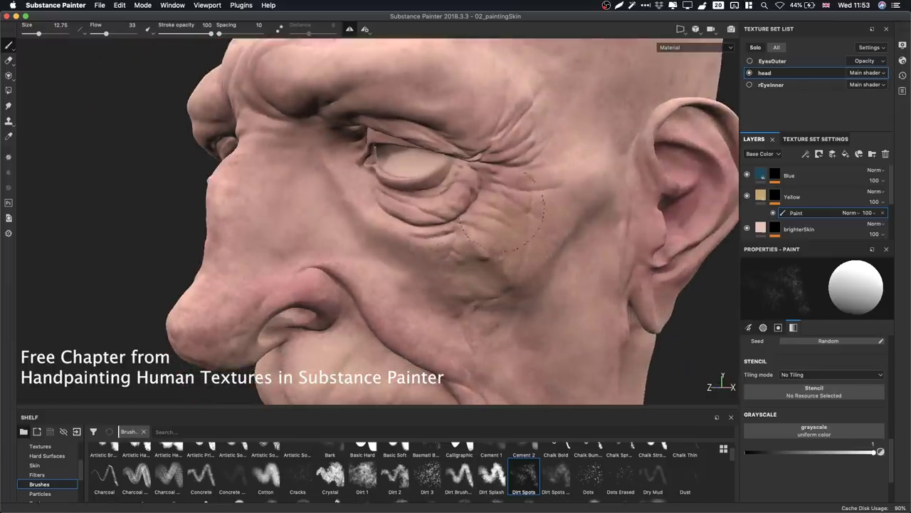
Lower the flow to 14, soften the yellow cheek patch with grayscale 0, and paint faint yellow over the brow and temple with grayscale 1.
key("x")
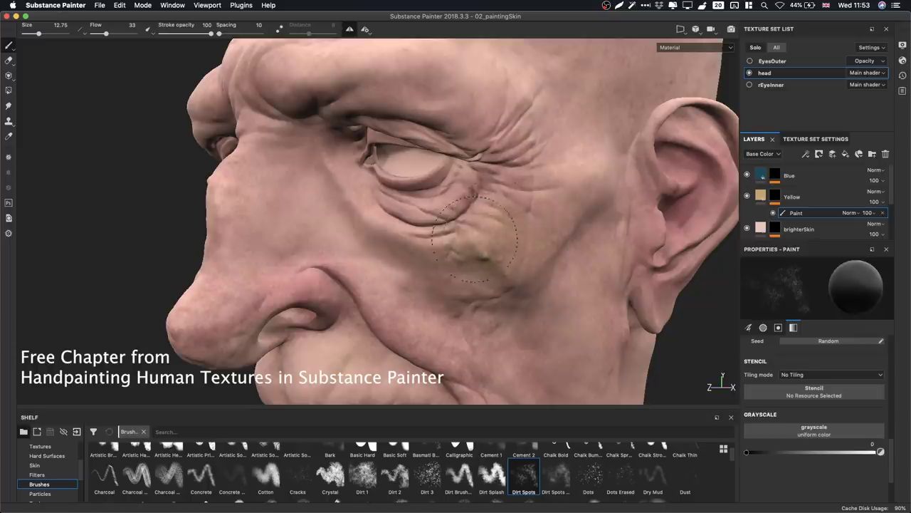
mouse_move(516, 222)
left_mouse_down("ctrl")
mouse_move(495, 222)
mouse_move(538, 242)
left_mouse_up("ctrl")
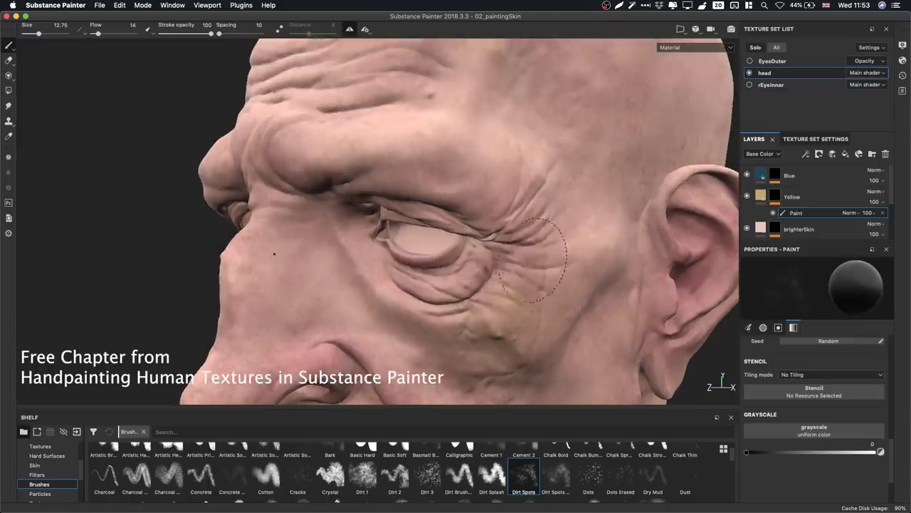
key("x")
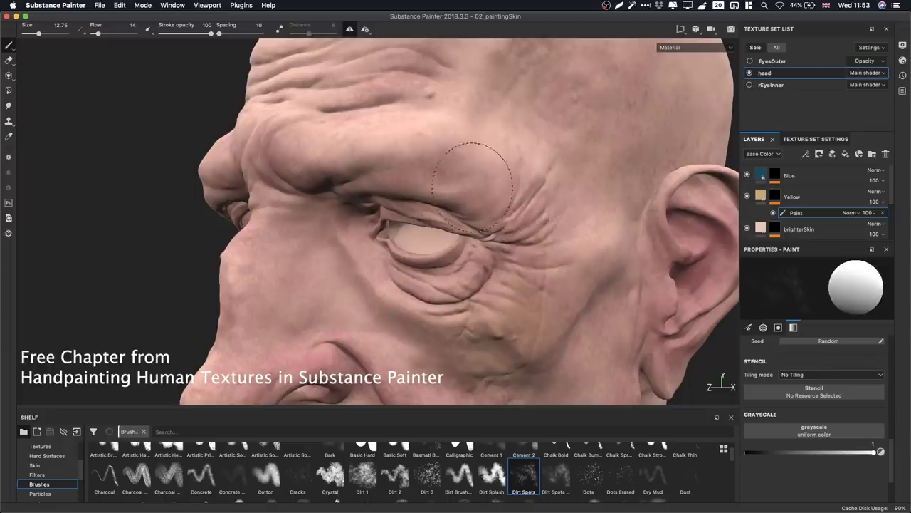
mouse_move(468, 143)
left_mouse_down("alt")
mouse_move(474, 218)
mouse_move(499, 122)
left_mouse_up("alt")
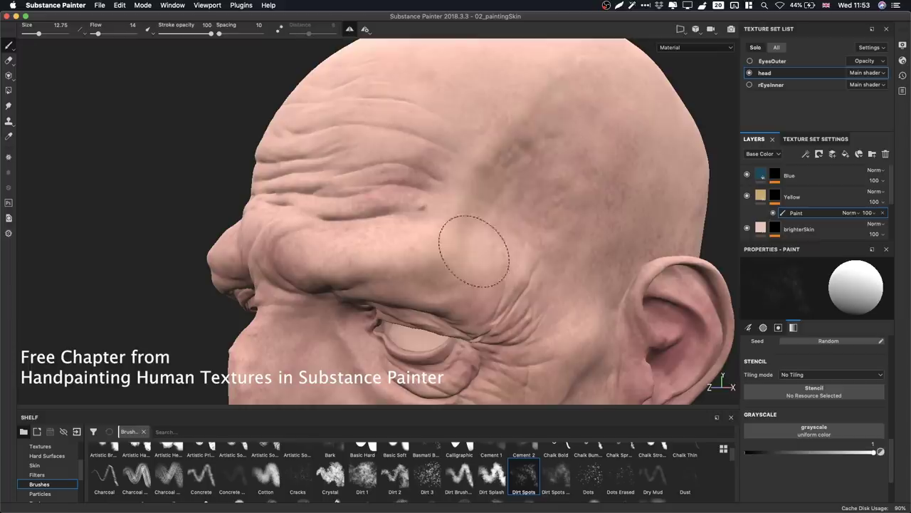
mouse_move(520, 302)
left_mouse_down("alt")
mouse_move(562, 163)
mouse_move(475, 127)
left_mouse_up("alt")
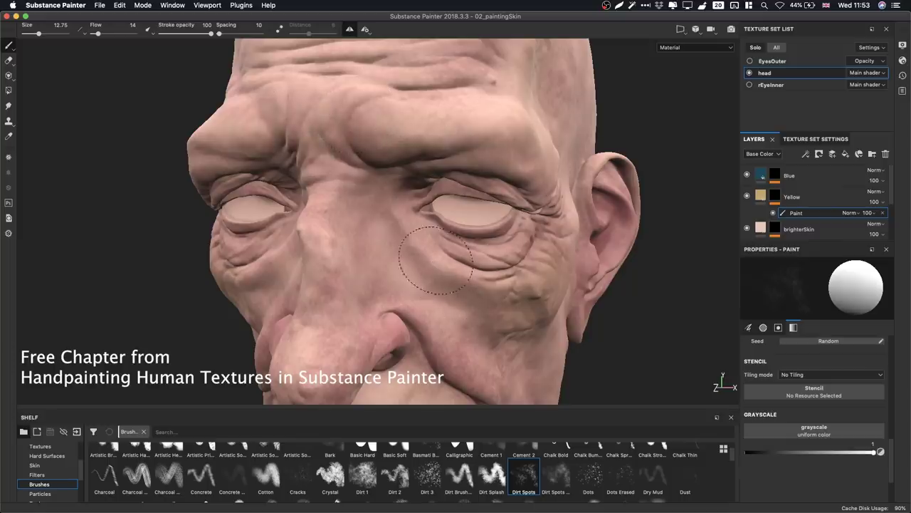
Display only the Base Color channel and paint subtle yellow variation over the upper eyelid, brow and forehead.
left_click_drag(441, 206, 456, 178, "alt")
right_click_drag(456, 178, 527, 185, "alt")
left_click_drag(527, 185, 545, 192, "alt")
key("c")
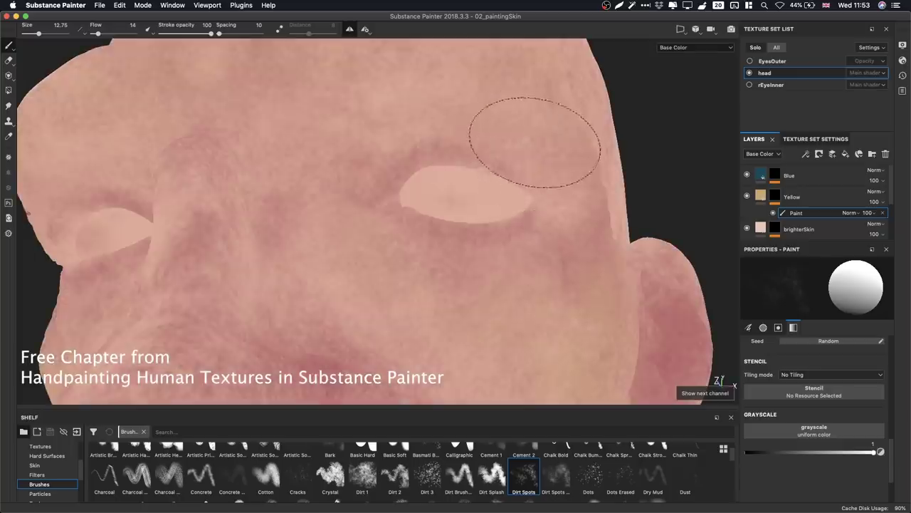
left_click_drag(534, 139, 554, 178, "alt")
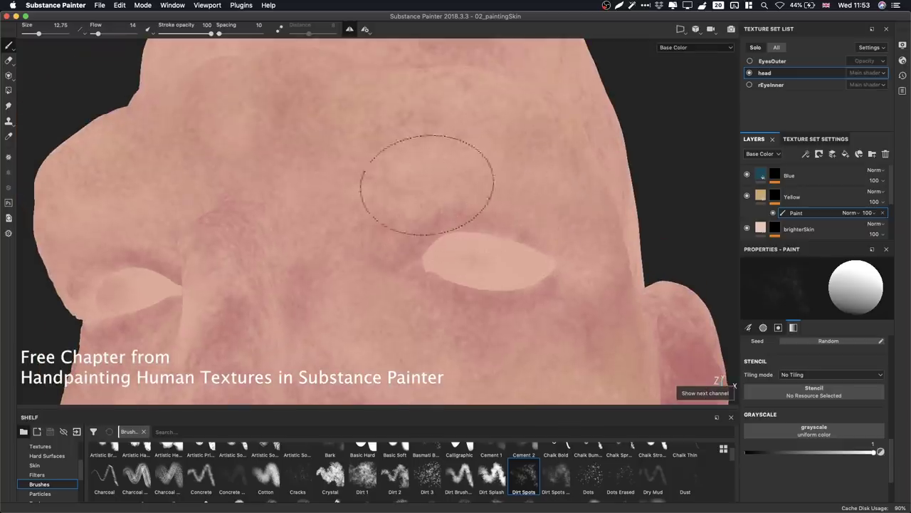
mouse_move(535, 184)
left_mouse_down("alt")
mouse_move(468, 178)
mouse_move(490, 193)
left_mouse_up("alt")
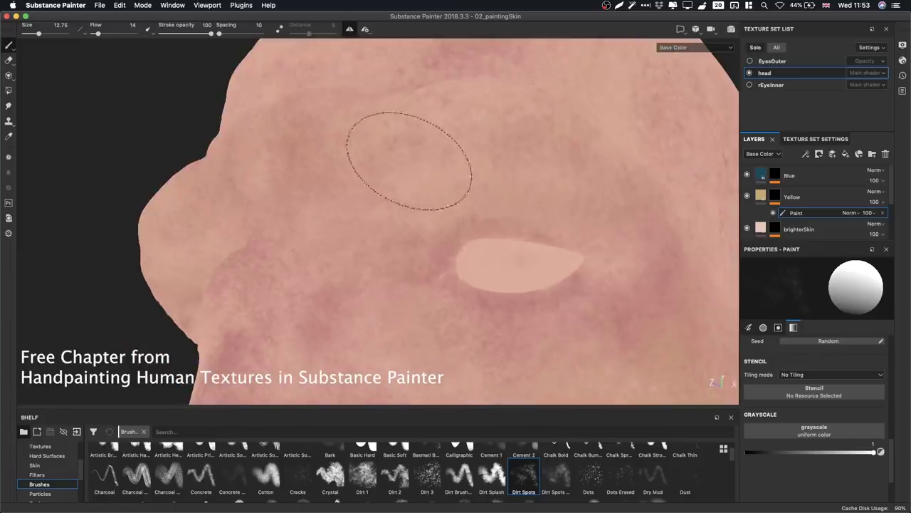
Paint faint yellow on the cheek below the eye, beside the nose-to-mouth fold and over the chin.
mouse_move(417, 236)
left_mouse_down("alt")
mouse_move(454, 219)
mouse_move(502, 281)
left_mouse_up("alt")
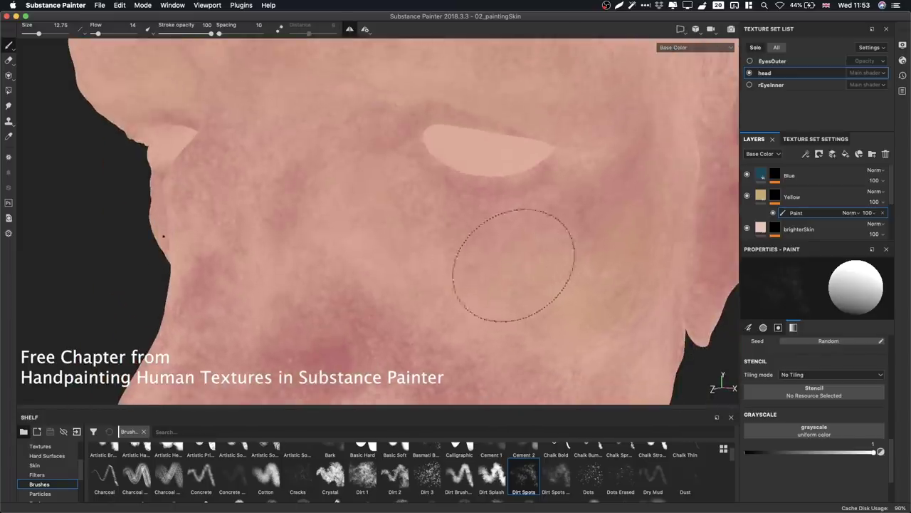
mouse_move(442, 285)
left_mouse_down("alt")
mouse_move(468, 171)
mouse_move(474, 240)
left_mouse_up("alt")
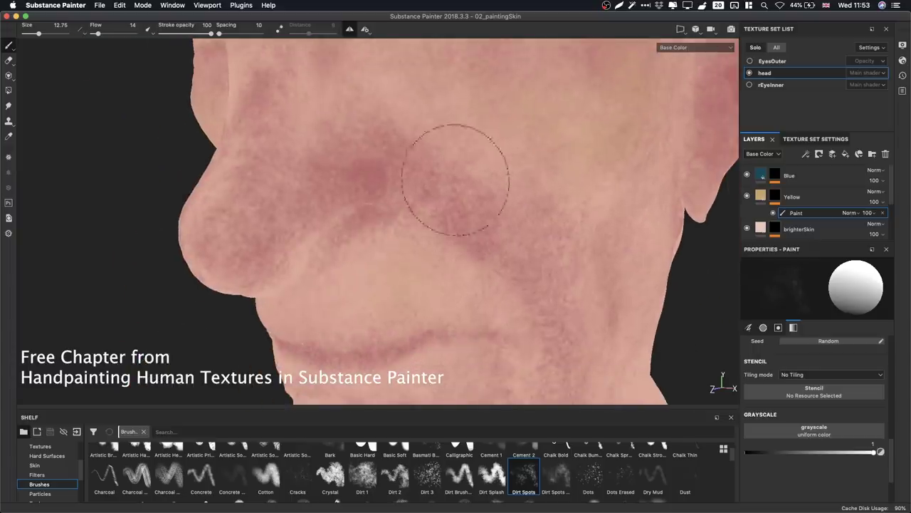
mouse_move(428, 112)
left_mouse_down("alt")
mouse_move(421, 179)
mouse_move(432, 146)
mouse_move(452, 261)
left_mouse_up("alt")
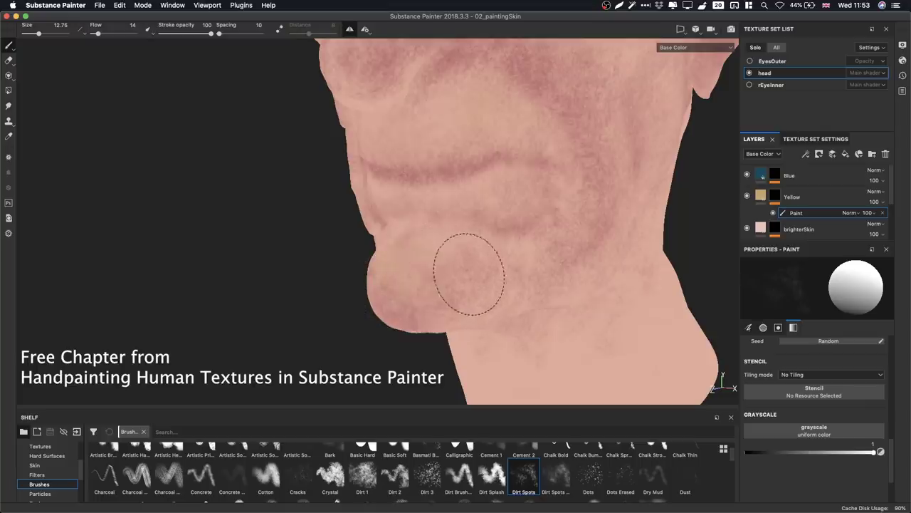
Paint subtle yellow along the side of the chin, the jawline and the area under the jaw.
mouse_move(494, 285)
left_mouse_down("alt")
mouse_move(464, 264)
mouse_move(380, 250)
left_mouse_up("alt")
mouse_move(460, 91)
left_mouse_down("alt")
mouse_move(480, 177)
mouse_move(500, 173)
left_mouse_up("alt")
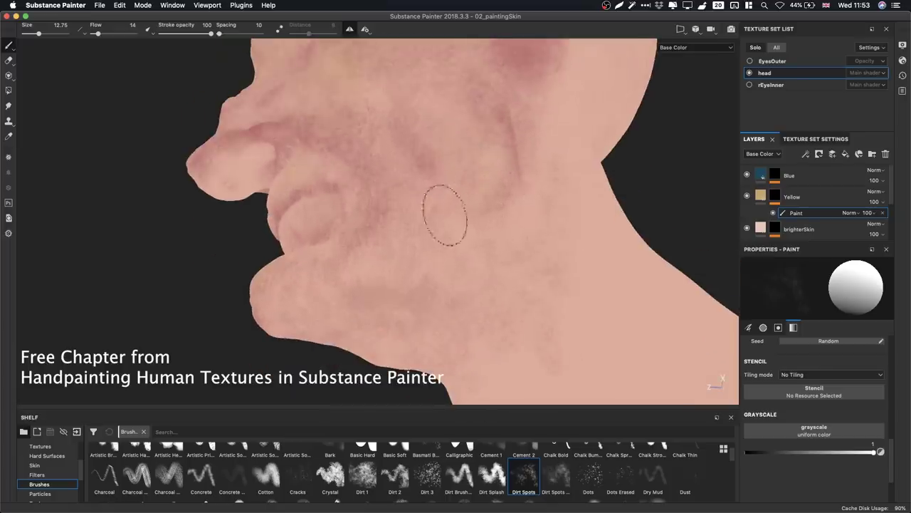
left_click_drag(352, 262, 457, 254, "alt")
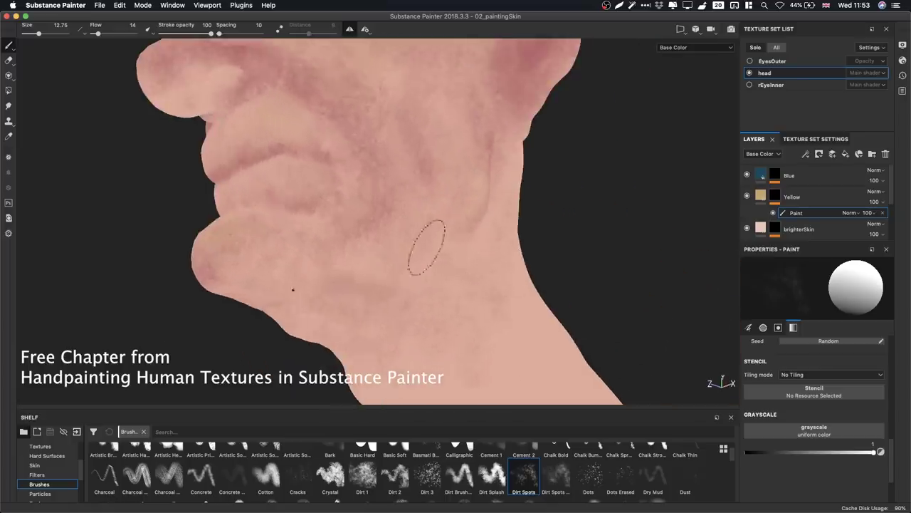
left_click_drag(326, 177, 333, 210, "alt")
Add faint yellow to the nose tip, the area between the brows and the cheek near the ear.
mouse_move(322, 179)
left_mouse_down("alt")
mouse_move(458, 264)
mouse_move(389, 293)
left_mouse_up("alt")
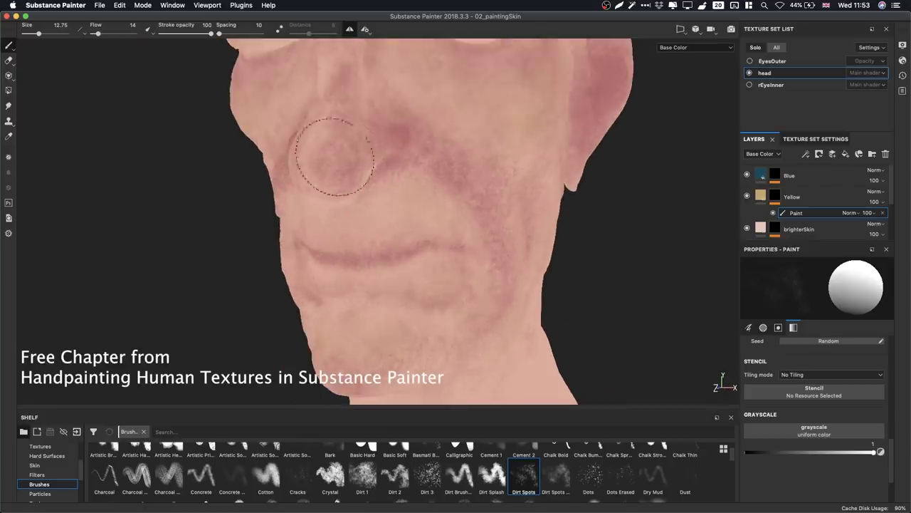
mouse_move(381, 172)
left_mouse_down("alt")
mouse_move(435, 254)
mouse_move(373, 181)
left_mouse_up("alt")
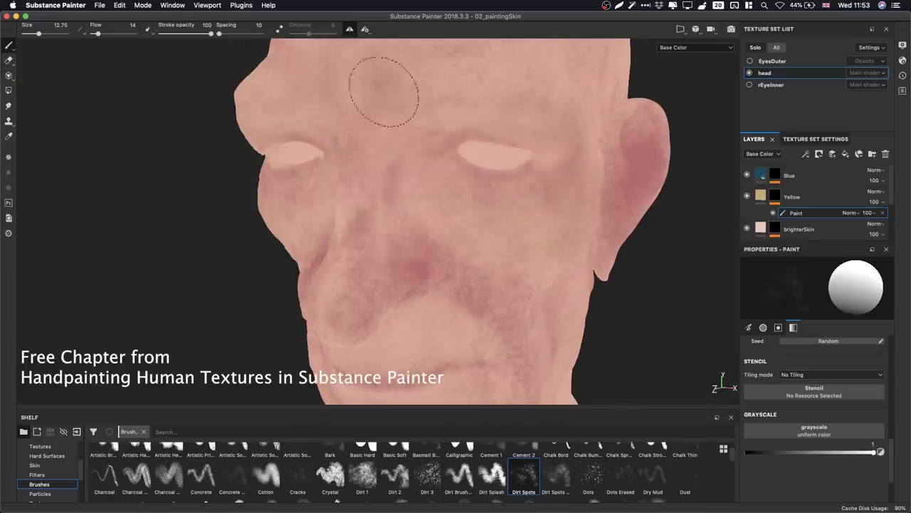
left_click_drag(509, 275, 488, 214, "alt")
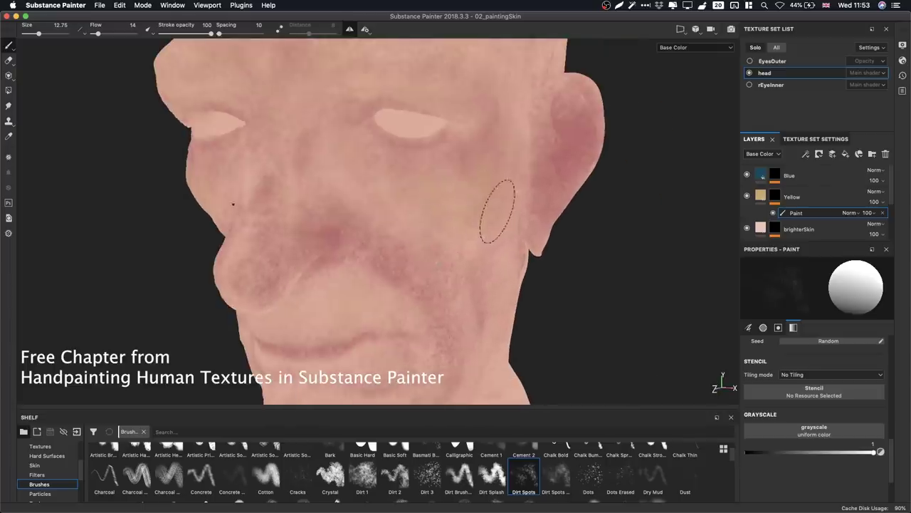
Alternate the grayscale between 0 and 1 to soften and rebuild the yellow on the lower cheek and jaw.
key("x")
mouse_move(415, 224)
left_mouse_down("alt")
mouse_move(423, 210)
mouse_move(330, 189)
mouse_move(443, 223)
mouse_move(402, 205)
left_mouse_up("alt")
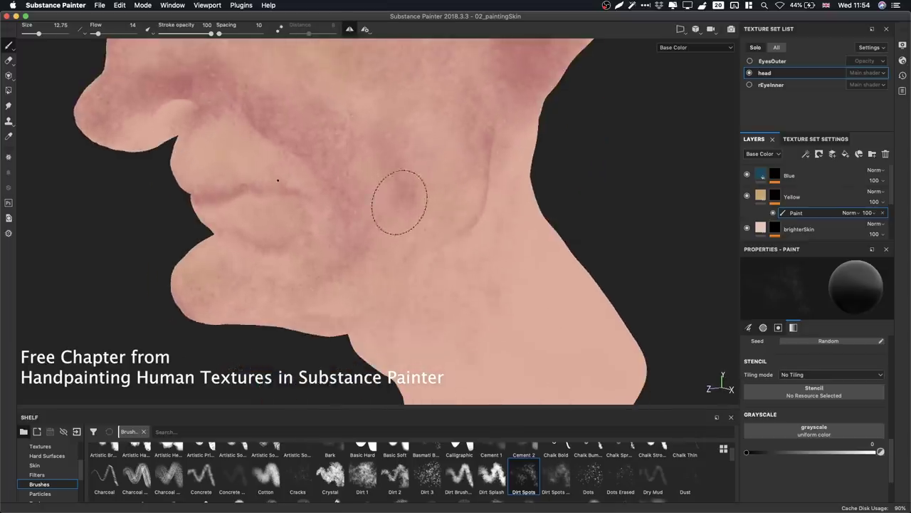
key("x")
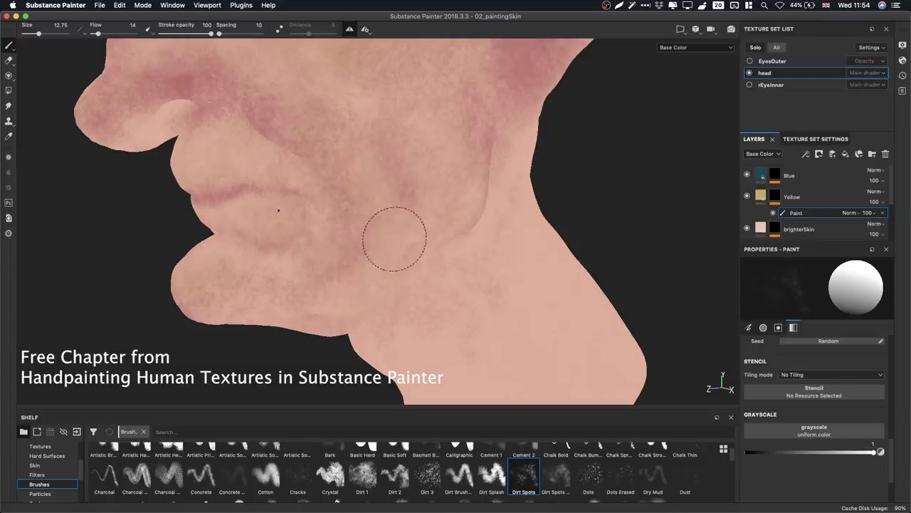
key("x")
key("x")
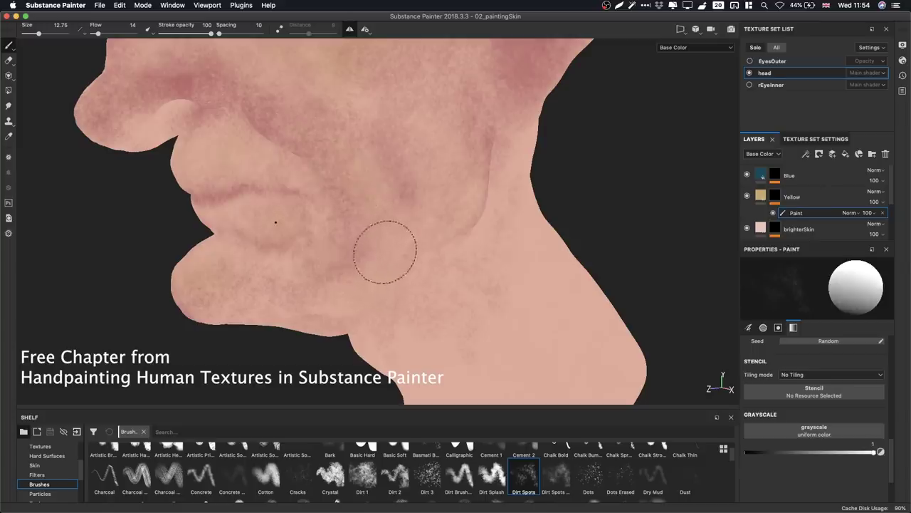
Soften the yellow in front of the ear with grayscale 0, and paint more on the temple and side of the brow with grayscale 1.
middle_click_drag(348, 260, 270, 276, "alt")
left_click_drag(270, 277, 428, 249, "alt")
key("x")
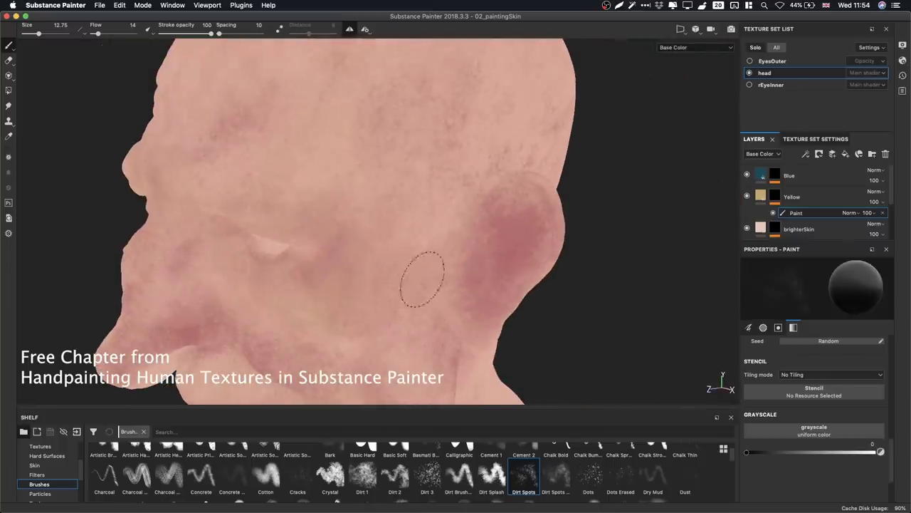
key("x")
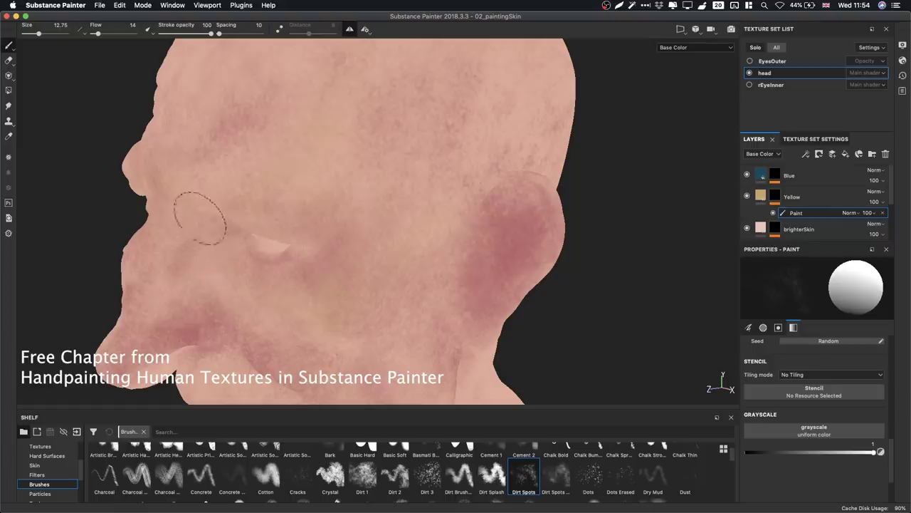
Reduce the brush size to 6.81 and paint finer yellow variation around the inner corner of the eye.
right_click_drag(384, 213, 160, 203, "alt")
mouse_move(160, 203)
left_mouse_down("alt")
mouse_move(463, 186)
mouse_move(239, 212)
mouse_move(311, 197)
left_mouse_up("alt")
right_click_drag(342, 206, 426, 207, "alt")
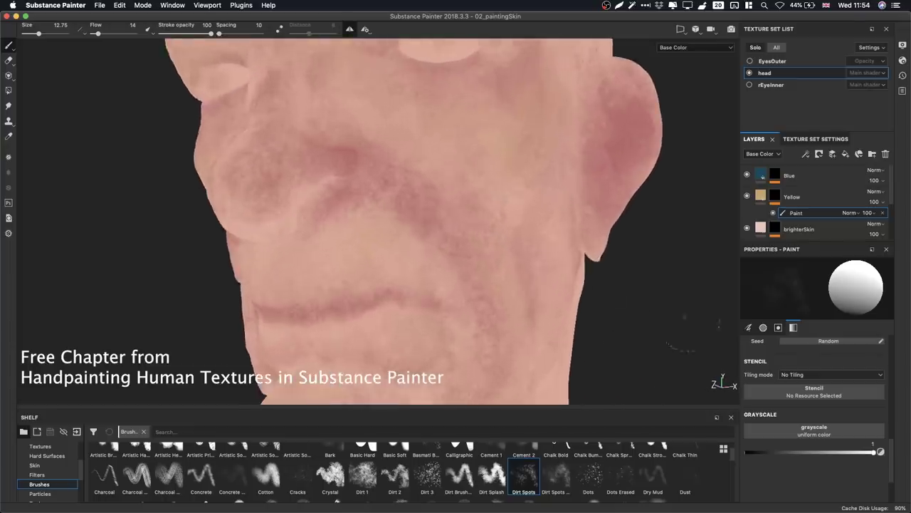
middle_click_drag(399, 211, 394, 169, "alt")
right_click_drag(428, 189, 477, 222, "alt")
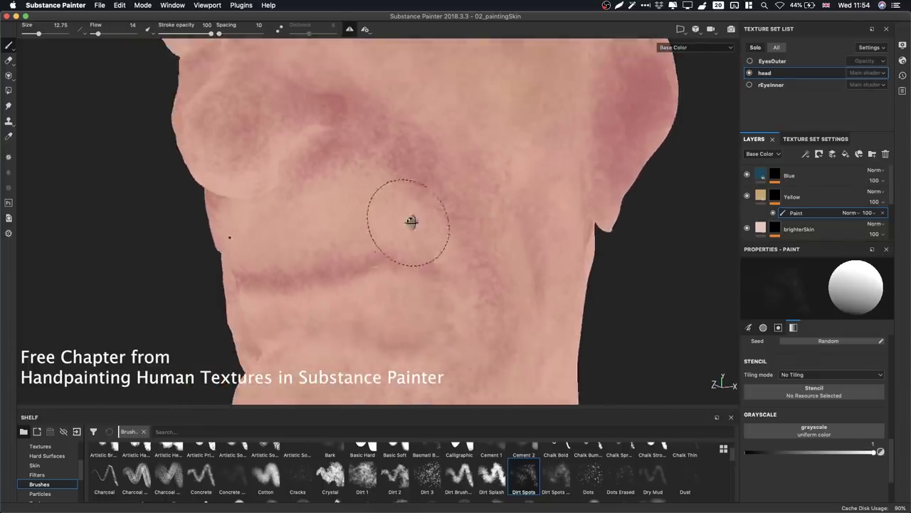
left_click_drag(403, 220, 489, 220, "alt")
middle_click_drag(337, 219, 390, 199, "alt")
mouse_move(427, 224)
right_mouse_down("alt")
mouse_move(584, 246)
mouse_move(427, 228)
right_mouse_up("alt")
middle_click_drag(403, 264, 397, 204, "alt")
mouse_move(396, 203)
left_mouse_down("alt")
mouse_move(378, 263)
mouse_move(403, 254)
mouse_move(401, 202)
mouse_move(421, 167)
mouse_move(401, 268)
mouse_move(543, 199)
mouse_move(372, 189)
left_mouse_up("alt")
mouse_move(405, 189)
right_mouse_down("ctrl")
mouse_move(351, 171)
mouse_move(352, 162)
right_mouse_up("ctrl")
left_click_drag(351, 161, 361, 134, "alt")
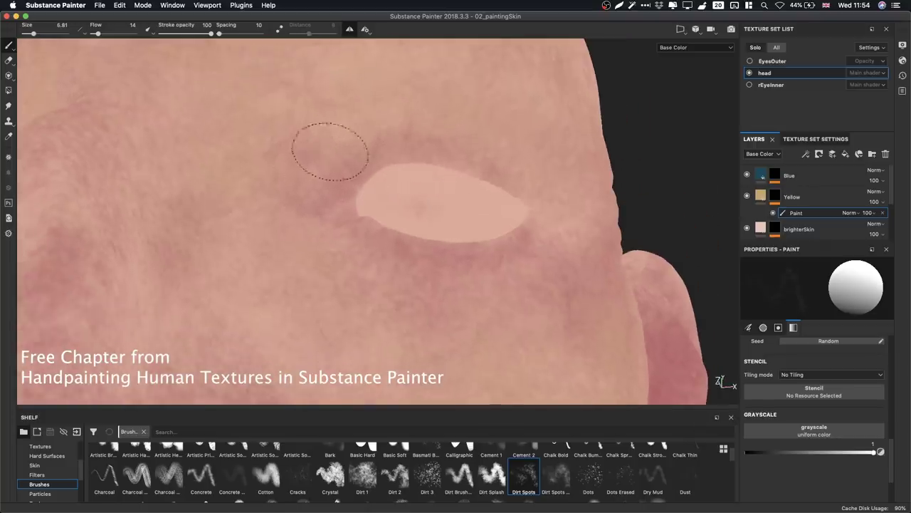
Reduce the brush size to 5.81 and paint small yellow areas under the eye, at the crow's feet and above the brow.
mouse_move(485, 280)
left_mouse_down("alt")
mouse_move(378, 232)
mouse_move(384, 219)
left_mouse_up("alt")
key("bracketleft")
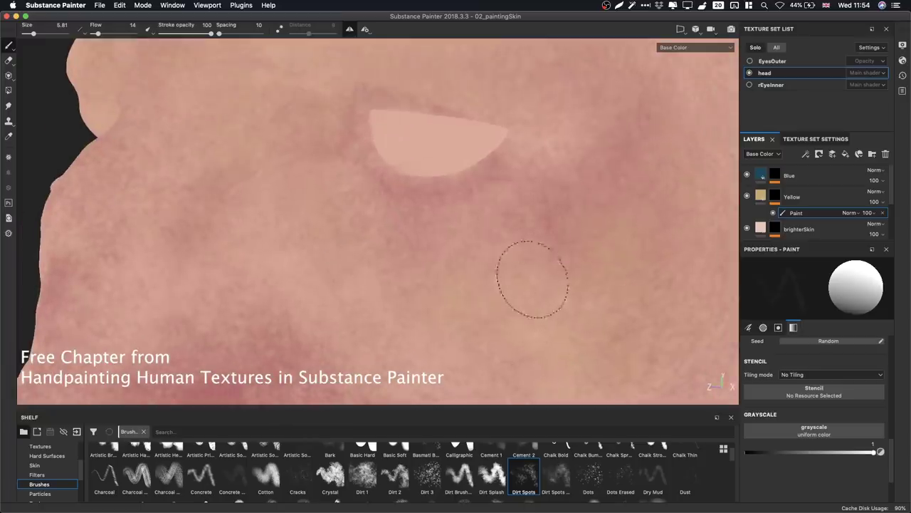
left_click_drag(346, 283, 555, 240, "alt")
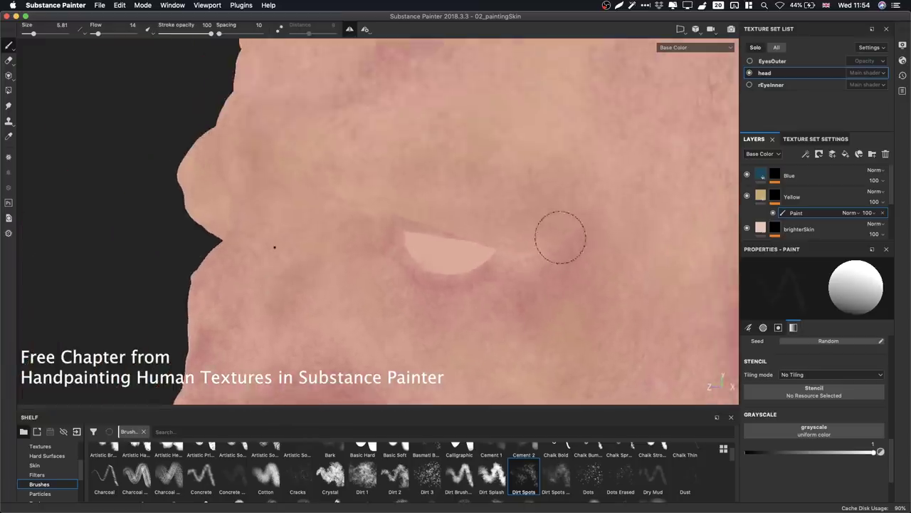
left_click_drag(341, 179, 422, 163, "alt")
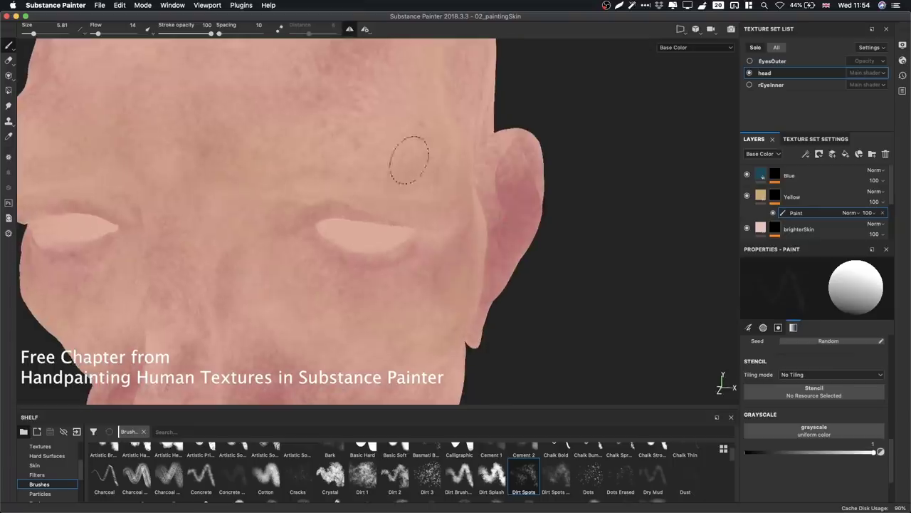
Check the yellow variation over the whole head and add more on the cheek and side of the face.
right_click_drag(402, 272, 29, 195, "alt")
left_click_drag(338, 230, 361, 200, "alt")
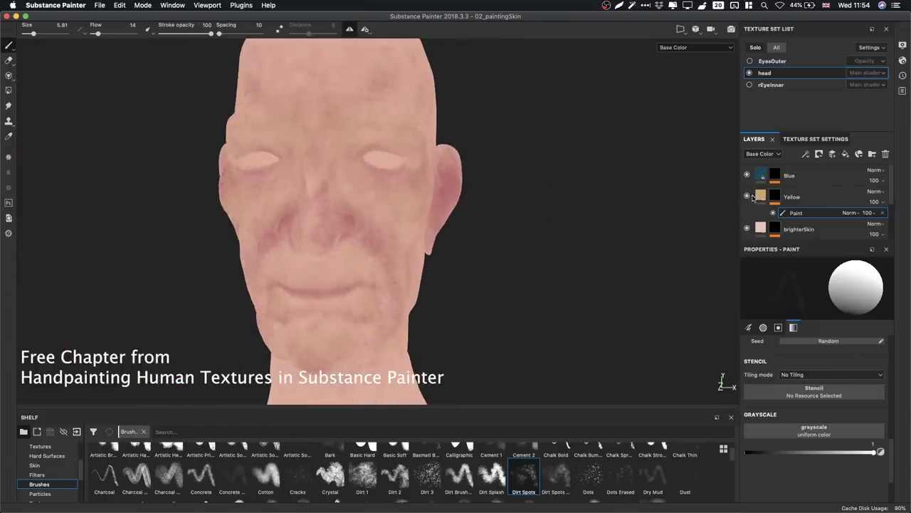
left_click_drag(427, 233, 465, 282, "alt")
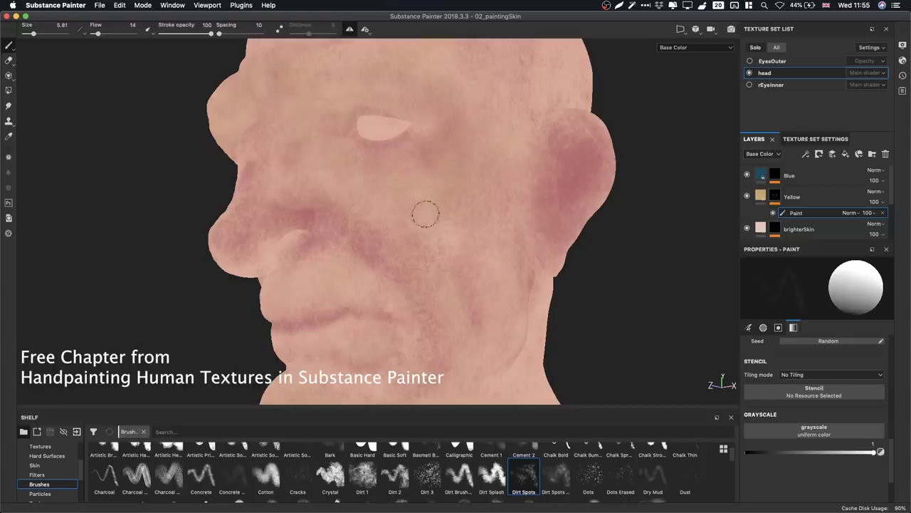
mouse_move(453, 184)
left_mouse_down("alt")
mouse_move(417, 169)
mouse_move(513, 228)
left_mouse_up("alt")
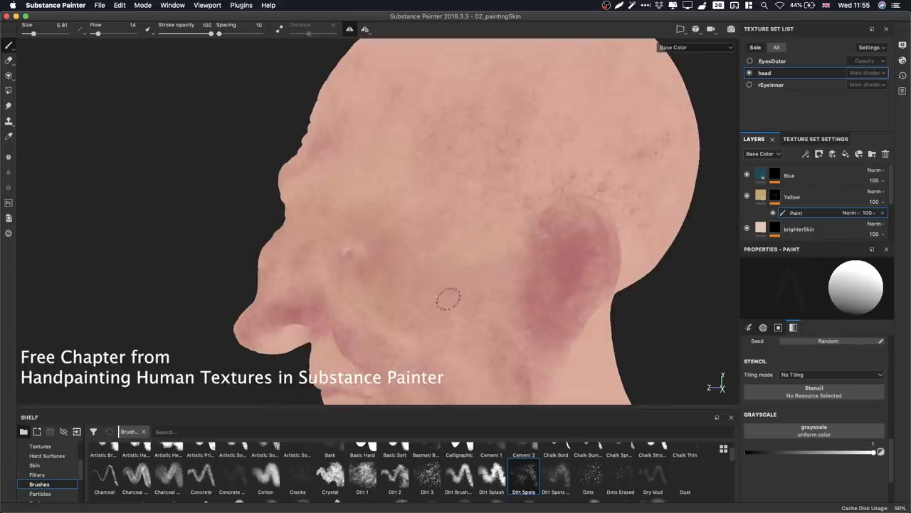
mouse_move(490, 275)
left_mouse_down("alt")
mouse_move(468, 228)
mouse_move(472, 240)
mouse_move(384, 273)
left_mouse_up("alt")
Soften the yellow on the cheek and around the mouth and chin with grayscale 0.
key("x")
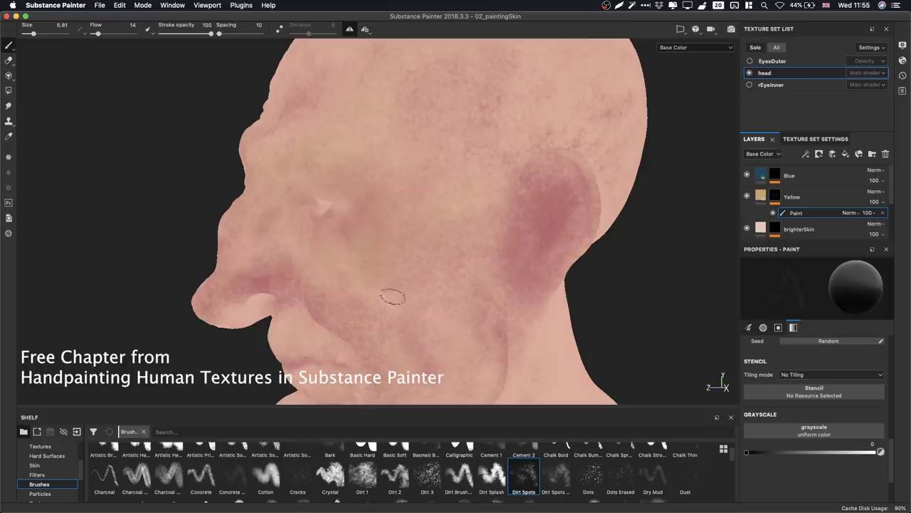
mouse_move(374, 274)
left_mouse_down("alt")
mouse_move(401, 238)
mouse_move(560, 301)
mouse_move(445, 237)
mouse_move(606, 261)
mouse_move(553, 259)
mouse_move(379, 204)
left_mouse_up("alt")
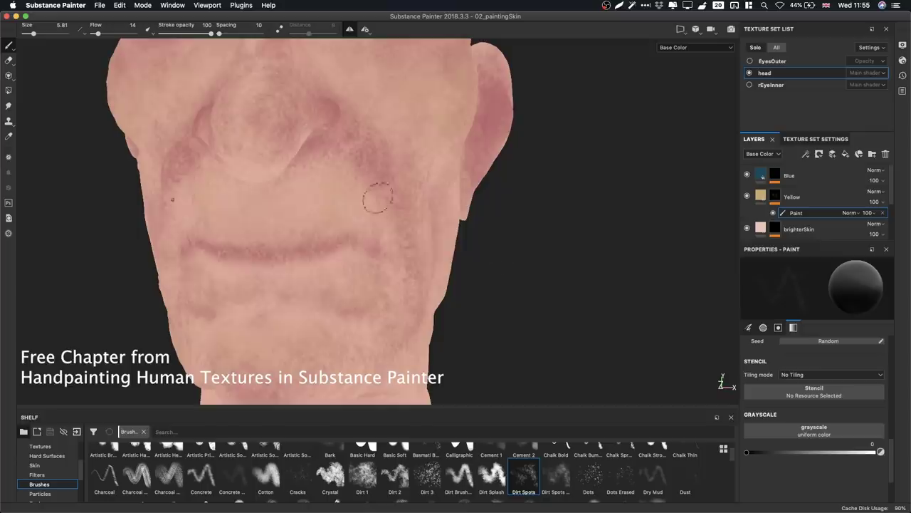
key("p")
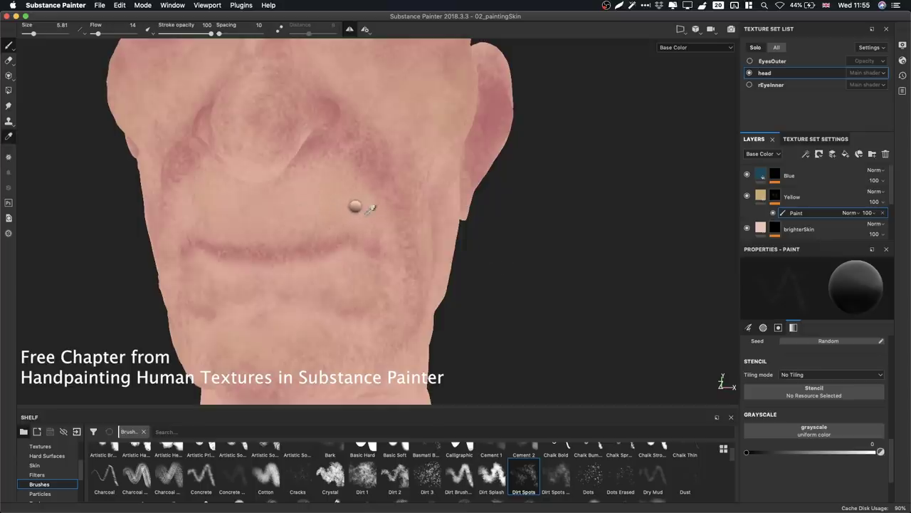
left_click(362, 213)
left_click_drag(756, 454, 745, 452)
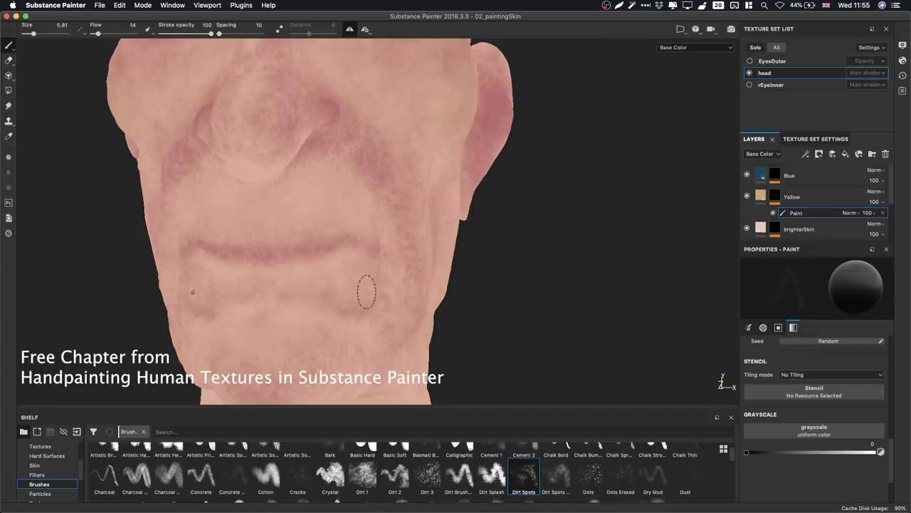
mouse_move(413, 257)
left_mouse_down("alt")
mouse_move(363, 218)
mouse_move(430, 212)
mouse_move(431, 254)
mouse_move(357, 265)
left_mouse_up("alt")
Select the Blue layer's mask paint, set grayscale to 1 and brush size to 16.07, and paint blue around the nose bridge.
left_click(775, 175)
left_click(789, 192)
left_click_drag(413, 240, 399, 225, "alt")
left_click_drag(358, 201, 517, 238, "alt")
right_click_drag(517, 238, 424, 196, "alt")
key("x")
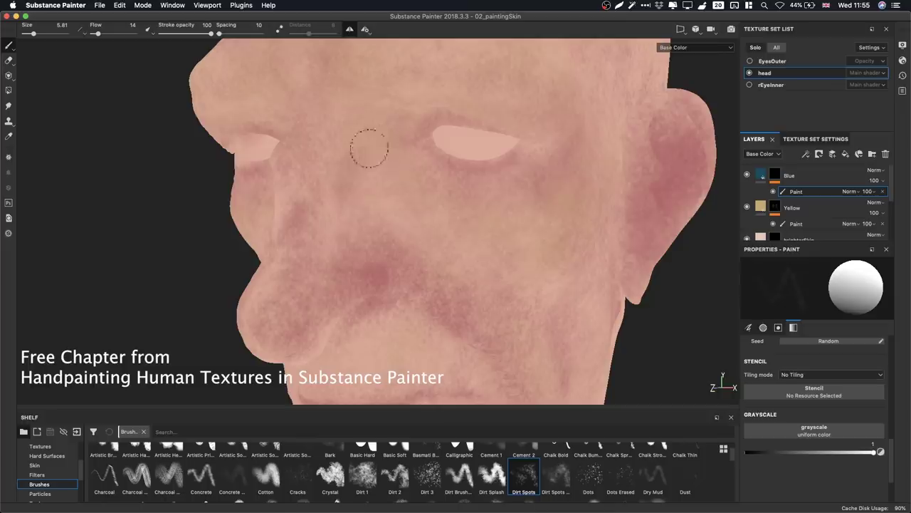
right_click_drag(393, 191, 432, 191, "ctrl")
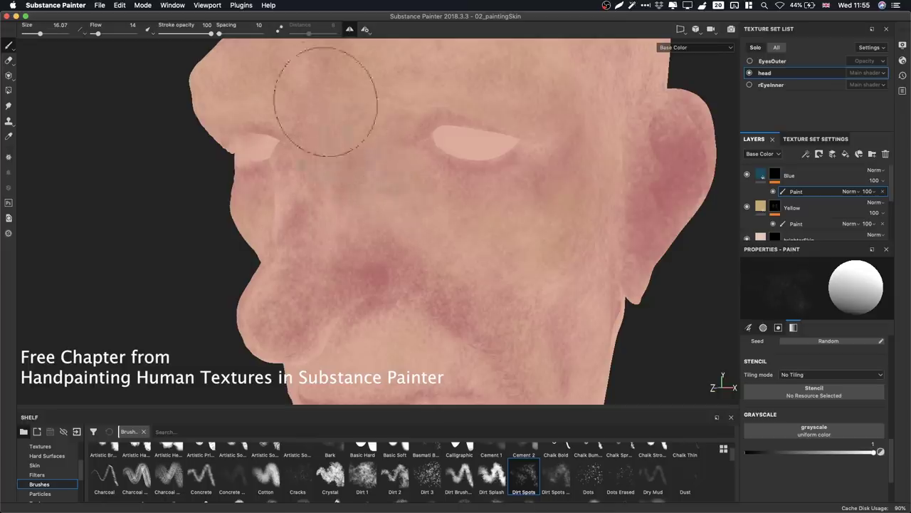
Paint soft blue beneath the eye and above the outer part of the upper eyelid.
mouse_move(428, 213)
left_mouse_down("alt")
mouse_move(427, 223)
mouse_move(478, 203)
left_mouse_up("alt")
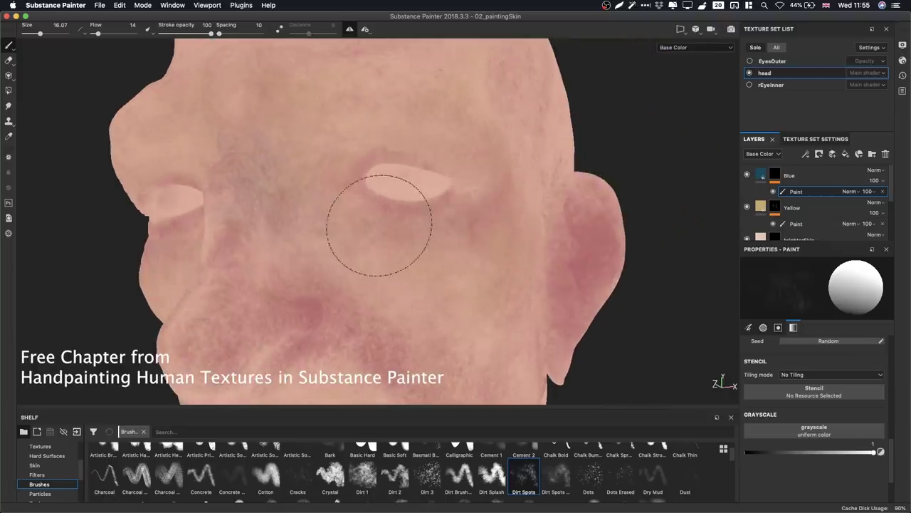
scroll(487, 172, "up", 5)
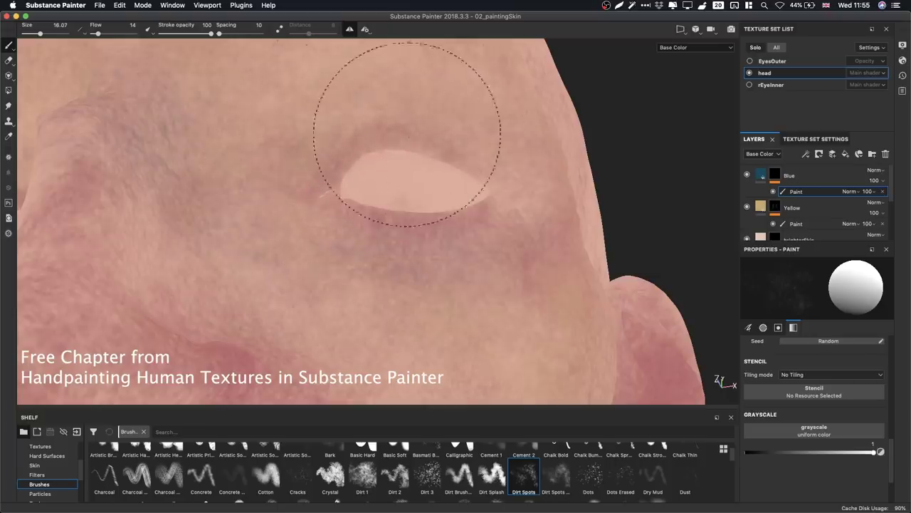
left_click_drag(510, 146, 508, 193, "alt")
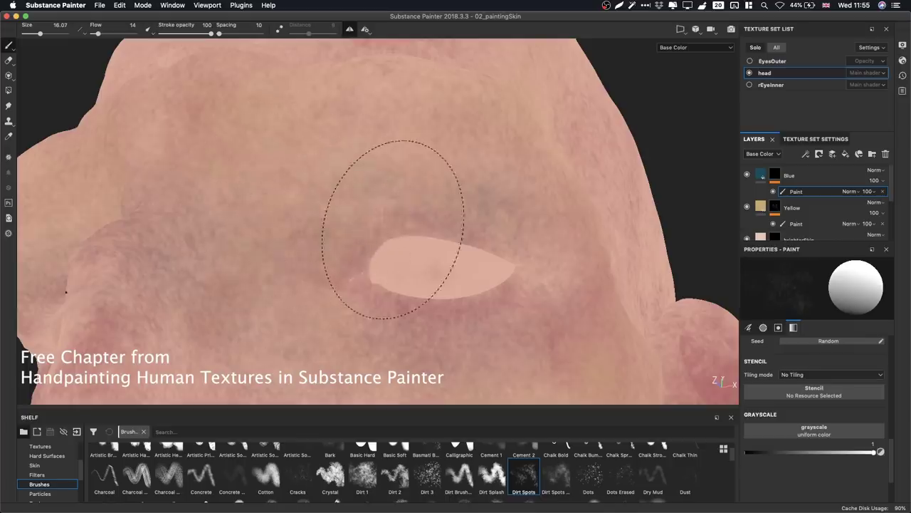
Reduce the brush size to 8.45 and paint smaller blue patches at the inner brow, around the eye and beneath it.
right_click_drag(394, 216, 351, 212, "ctrl")
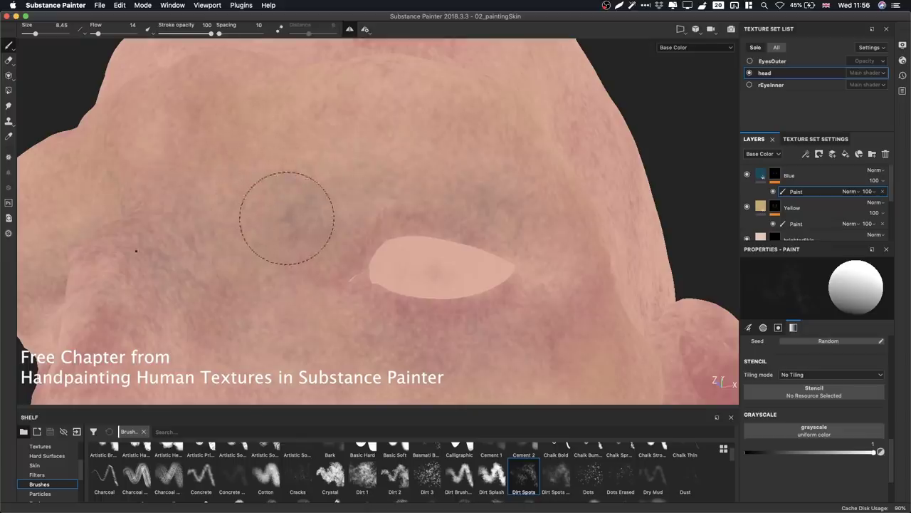
mouse_move(298, 202)
left_mouse_down("alt")
mouse_move(334, 198)
mouse_move(306, 178)
left_mouse_up("alt")
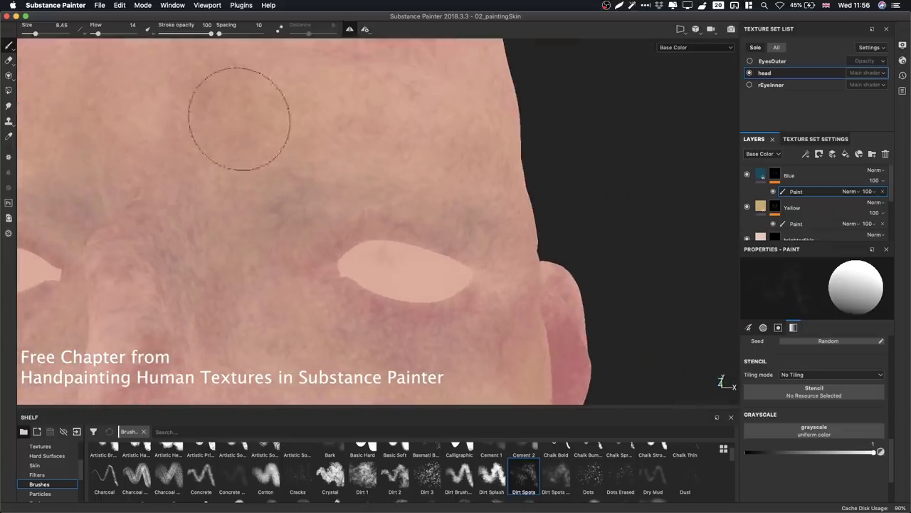
mouse_move(417, 193)
left_mouse_down("alt")
mouse_move(340, 220)
mouse_move(384, 159)
left_mouse_up("alt")
right_click_drag(384, 159, 452, 197, "alt")
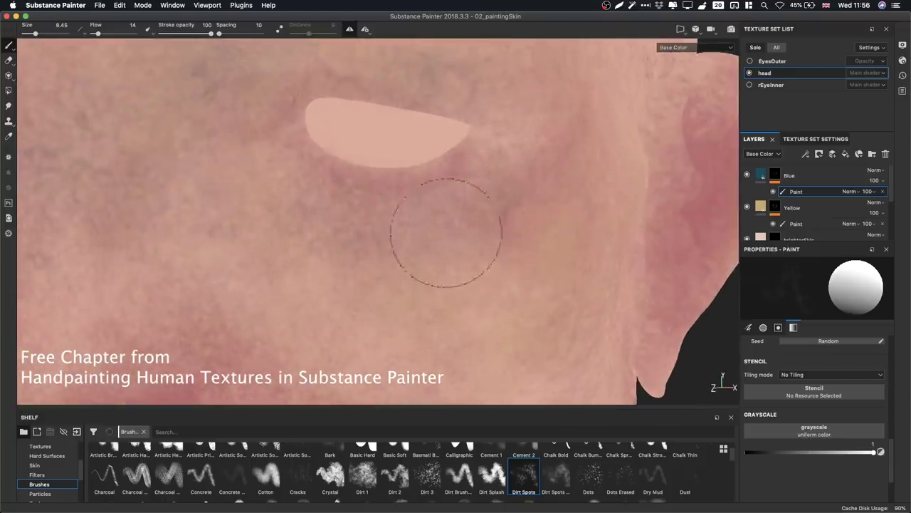
Paint blue variation on the upper lip, at the mouth corners and below the lower lip.
mouse_move(397, 244)
left_mouse_down("alt")
mouse_move(356, 243)
mouse_move(271, 260)
mouse_move(470, 210)
mouse_move(444, 277)
mouse_move(427, 285)
mouse_move(498, 204)
left_mouse_up("alt")
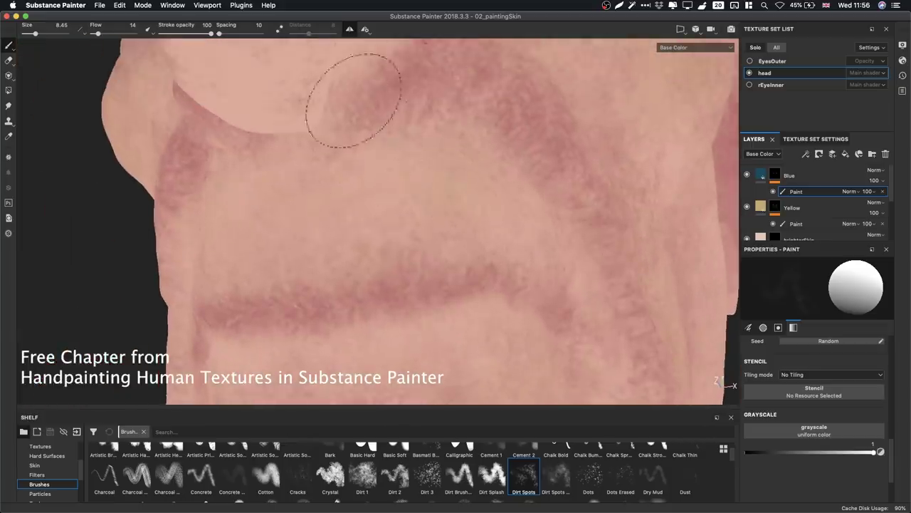
mouse_move(539, 226)
left_mouse_down("alt")
mouse_move(421, 155)
mouse_move(487, 145)
left_mouse_up("alt")
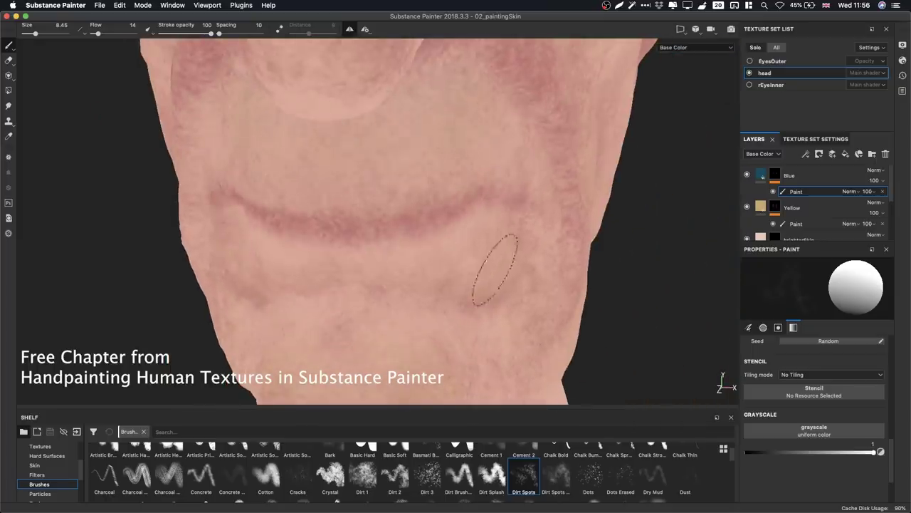
left_click_drag(525, 247, 405, 201, "alt")
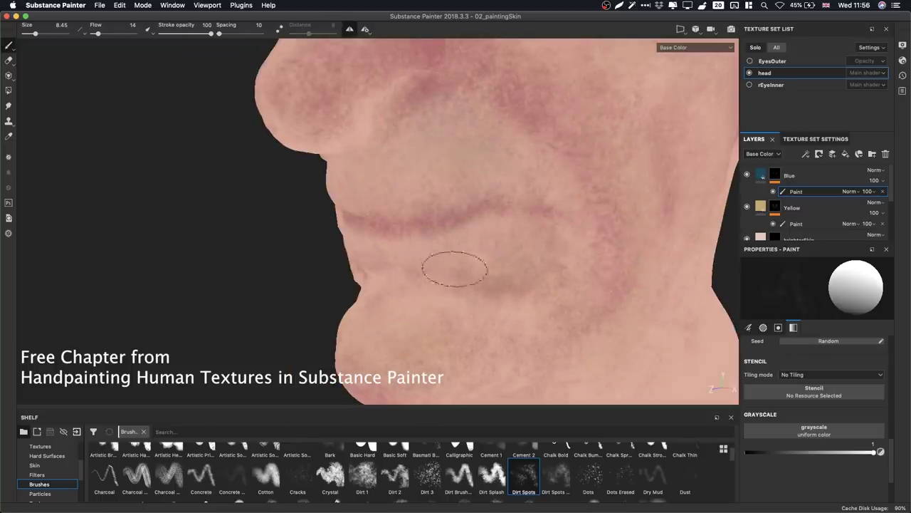
left_click_drag(507, 282, 454, 183, "alt")
middle_click_drag(574, 192, 537, 237, "alt")
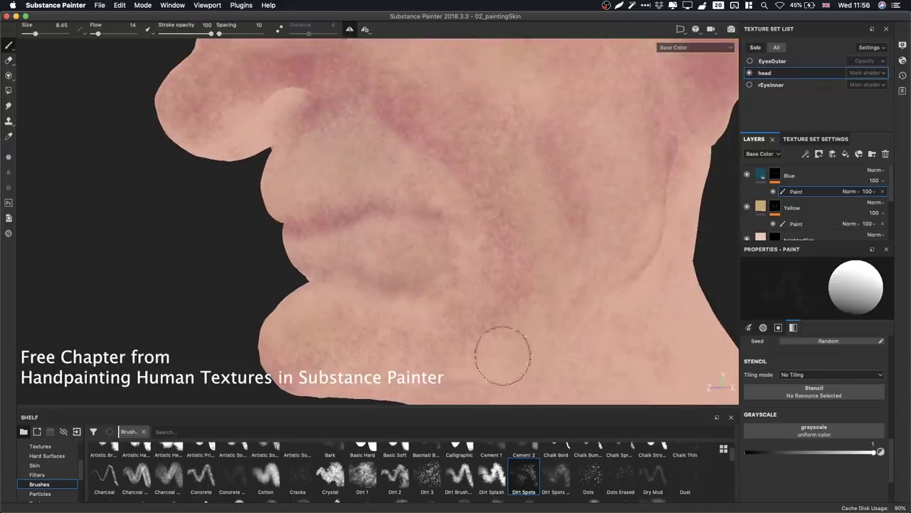
left_click_drag(283, 315, 400, 336, "alt")
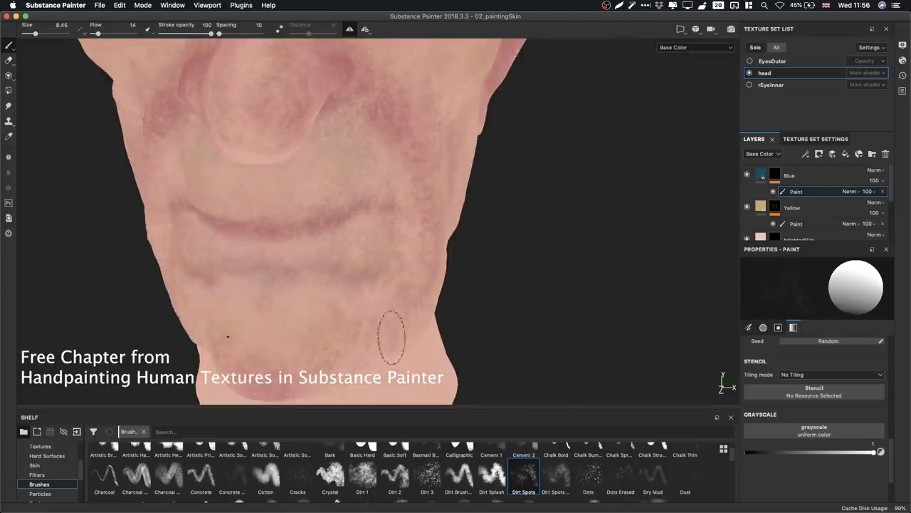
Add faint blue variation along the chin, jaw and neck below the ear.
mouse_move(453, 265)
left_mouse_down("alt")
mouse_move(411, 254)
mouse_move(437, 193)
left_mouse_up("alt")
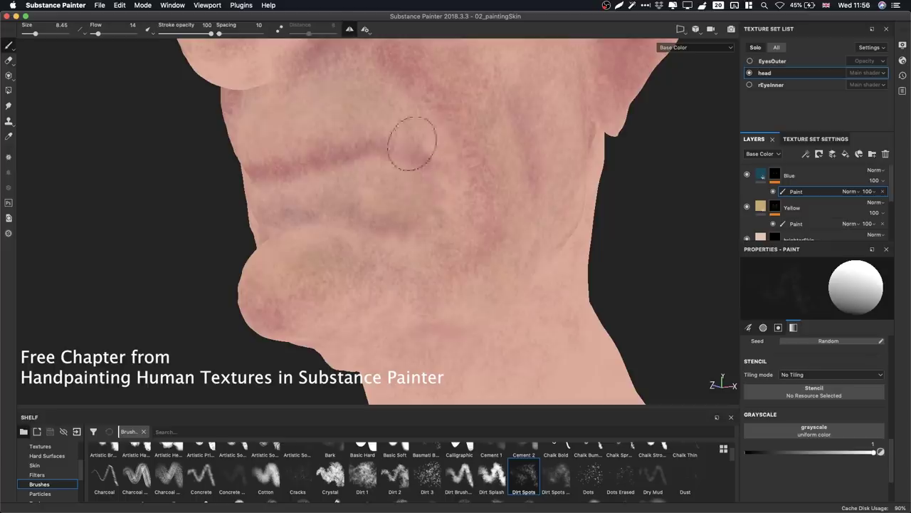
mouse_move(412, 222)
left_mouse_down("alt")
mouse_move(468, 247)
mouse_move(388, 309)
left_mouse_up("alt")
mouse_move(447, 299)
left_mouse_down("alt")
mouse_move(495, 292)
mouse_move(364, 254)
mouse_move(504, 210)
left_mouse_up("alt")
mouse_move(488, 170)
left_mouse_down("alt")
mouse_move(509, 256)
mouse_move(510, 206)
left_mouse_up("alt")
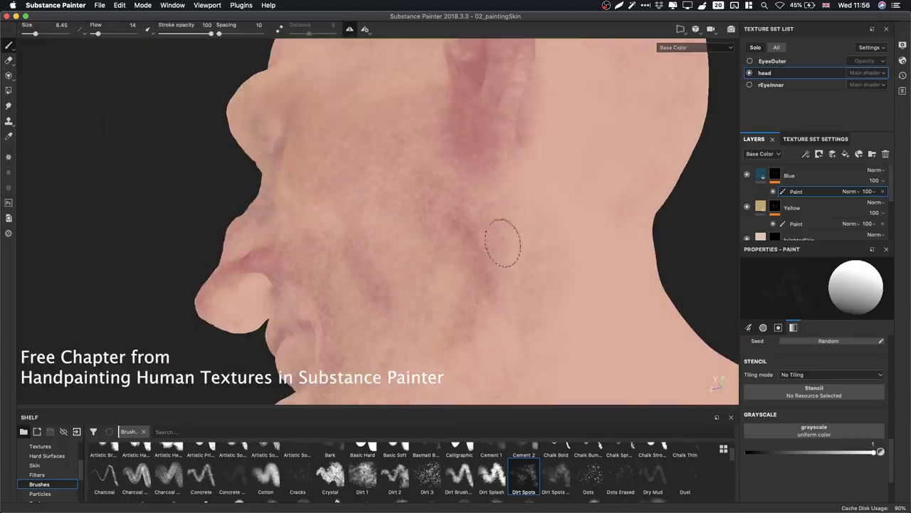
mouse_move(476, 129)
left_mouse_down("alt")
mouse_move(509, 224)
mouse_move(435, 212)
left_mouse_up("alt")
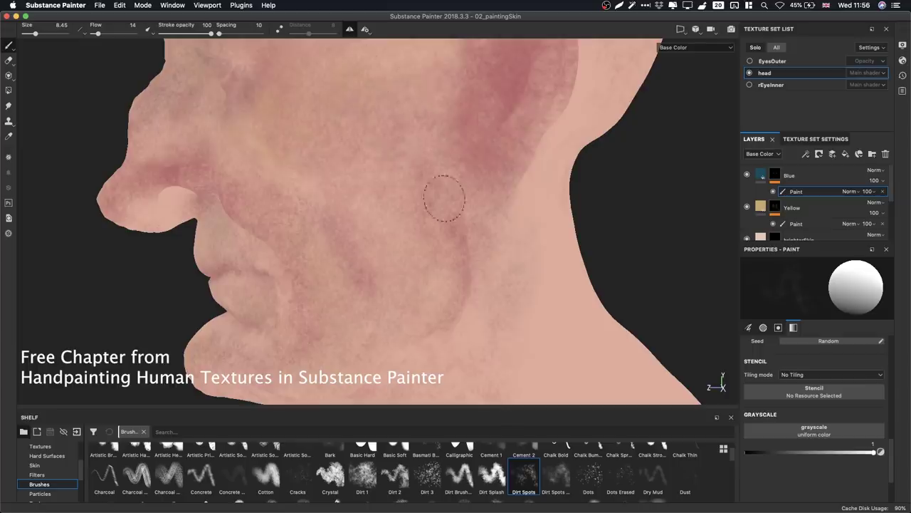
Examine the blue variation over the whole head from the side and front.
right_click_drag(442, 201, 126, 189, "alt")
left_click_drag(126, 189, 688, 187, "alt")
left_click_drag(356, 212, 319, 220, "alt")
right_click_drag(376, 225, 403, 193, "alt")
middle_click_drag(403, 193, 434, 208, "alt")
right_click_drag(435, 208, 555, 271, "alt")
left_click_drag(556, 270, 450, 234, "alt")
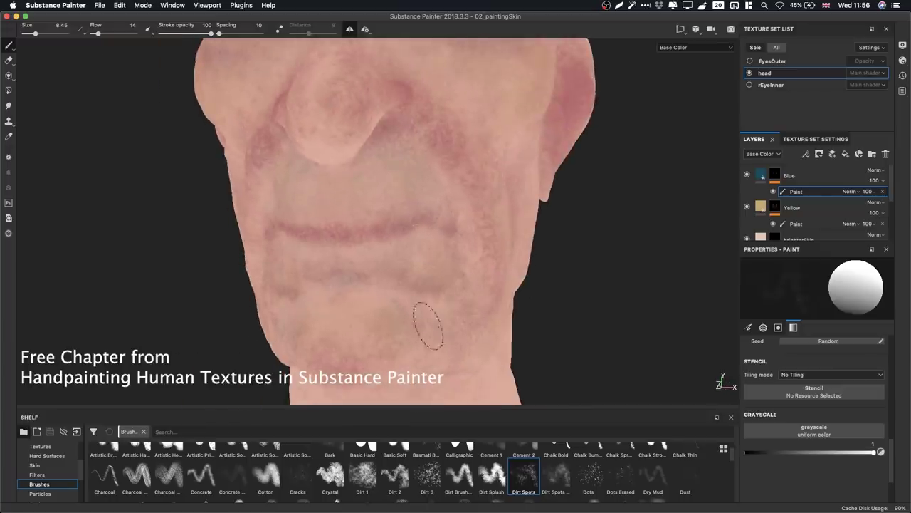
left_click_drag(451, 247, 448, 280, "alt")
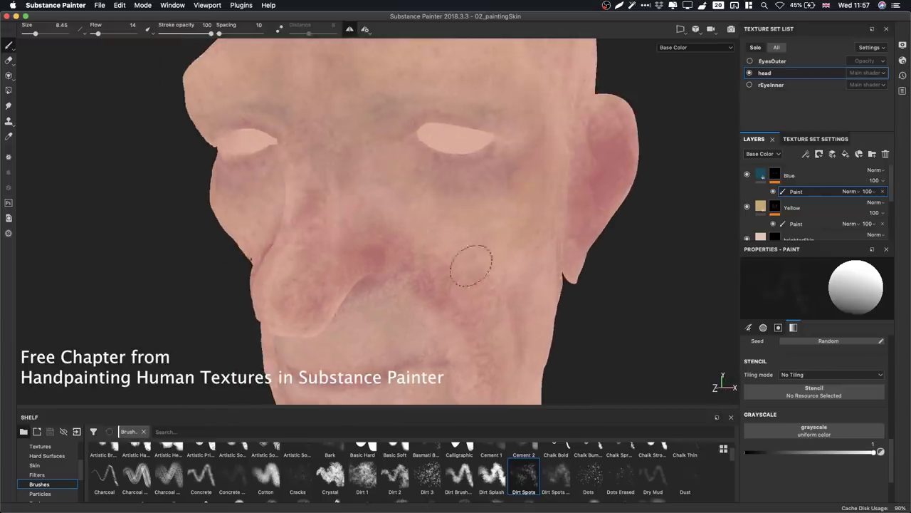
Reduce the brush size to 2.99 and paint fine blue along the upper eyelid and at the eye corners.
mouse_move(387, 244)
left_mouse_down("alt")
mouse_move(464, 301)
mouse_move(471, 225)
left_mouse_up("alt")
right_click_drag(417, 202, 398, 215, "alt")
left_click_drag(398, 215, 420, 183, "alt")
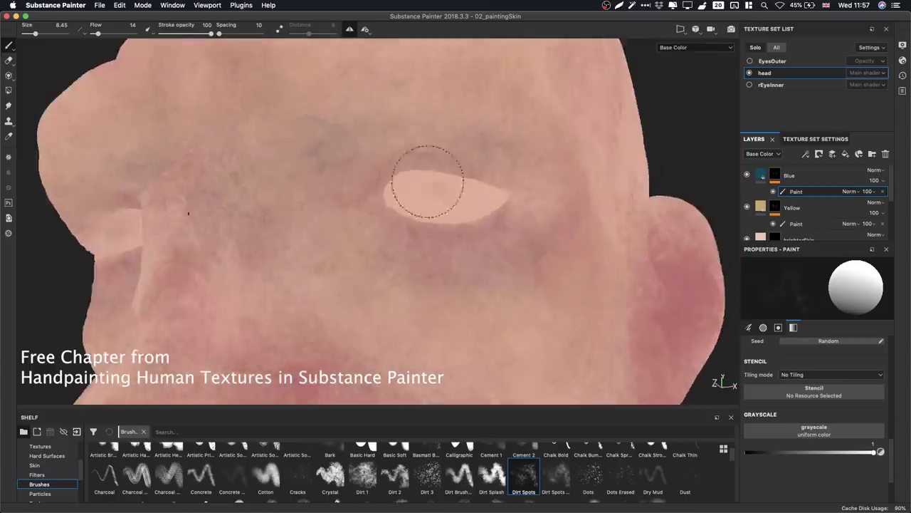
right_click_drag(419, 183, 492, 196, "alt")
left_click_drag(492, 196, 500, 182, "alt")
right_click_drag(503, 181, 460, 181, "ctrl")
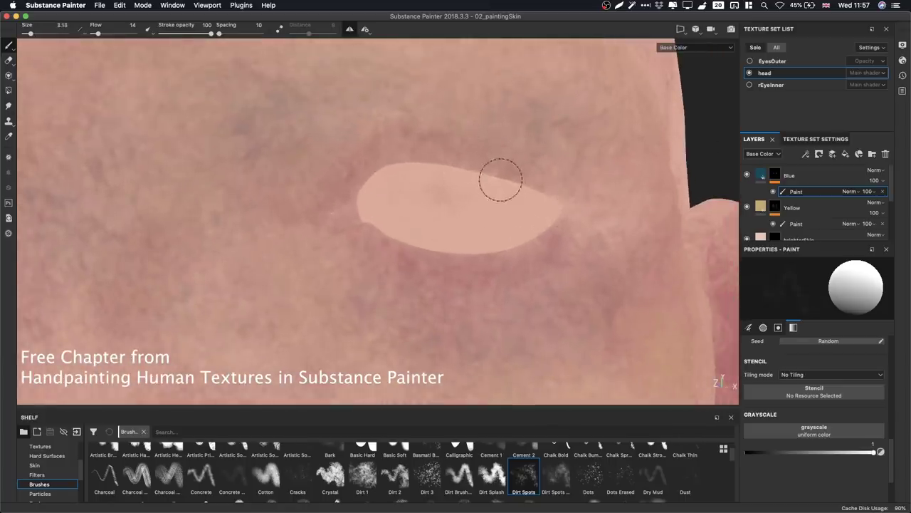
left_click_drag(503, 181, 548, 185, "alt")
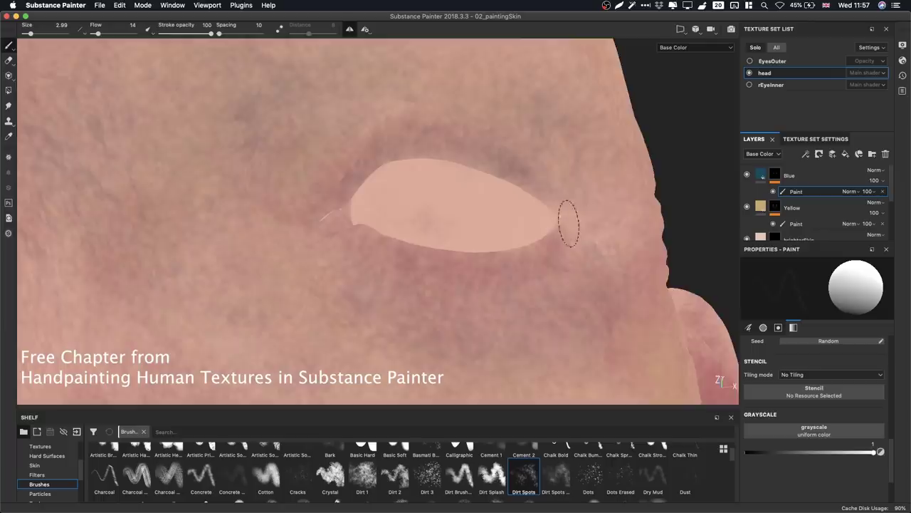
left_click_drag(568, 212, 531, 271, "alt")
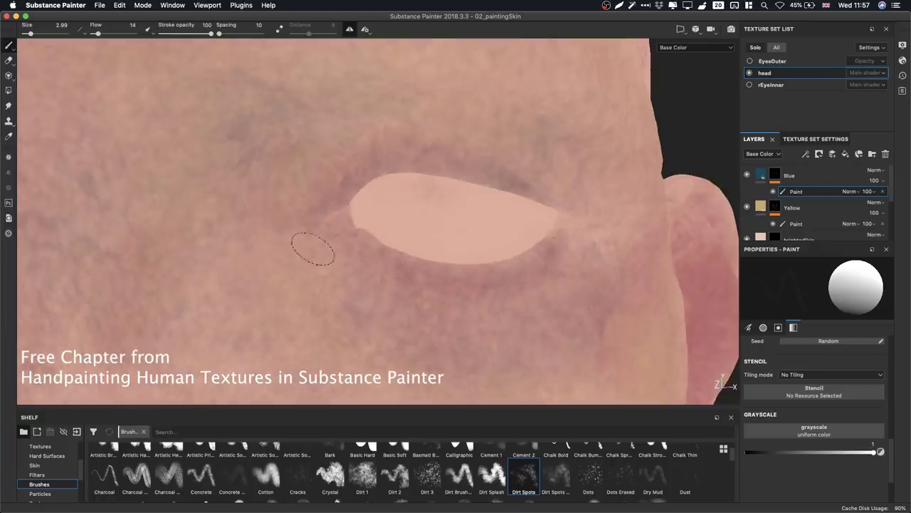
Deepen the blue along the lower eyelid and below the outer corner of the eye.
left_click(823, 142)
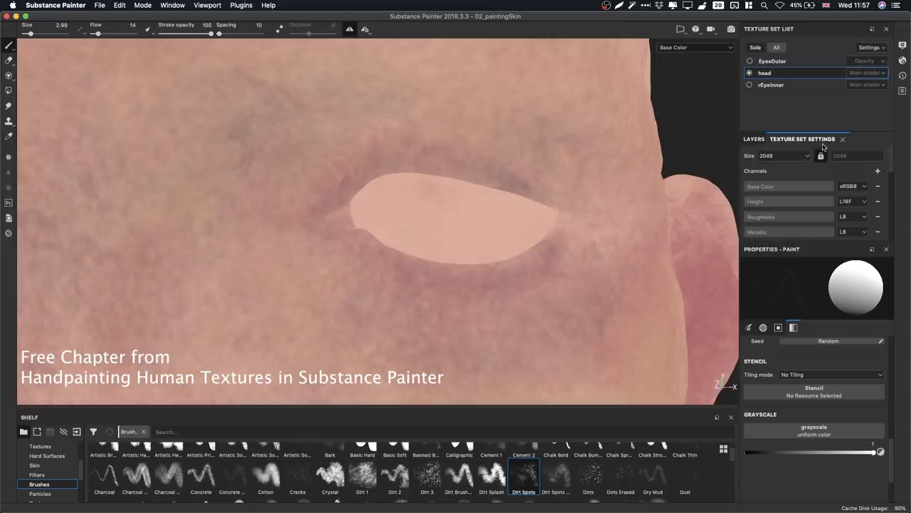
left_click(761, 140)
left_click_drag(443, 205, 471, 207, "alt")
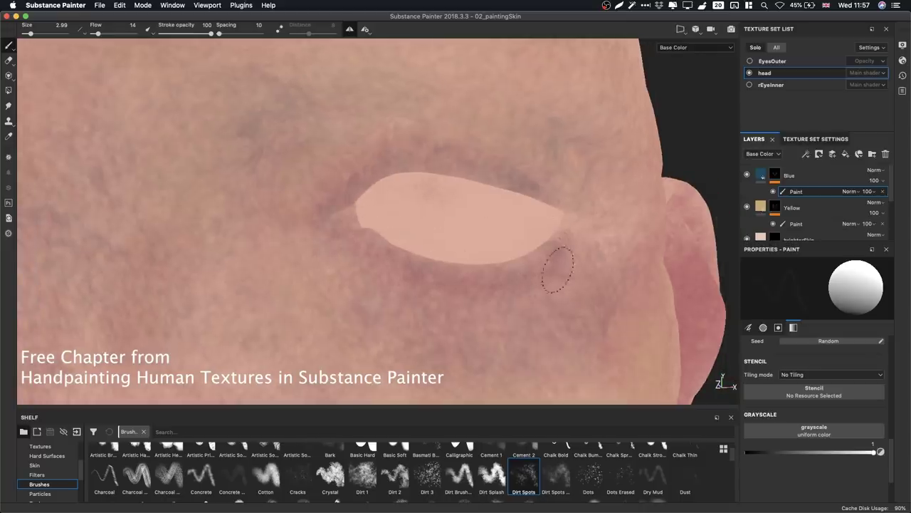
left_click_drag(545, 285, 452, 250, "alt")
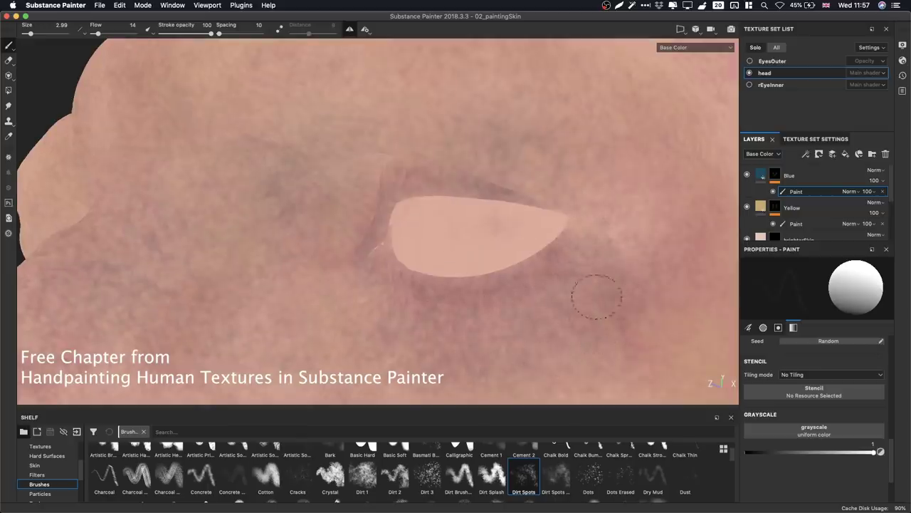
Check the whole face and paint finer blue on the upper lip beneath the nostrils and at the mouth corner.
left_click_drag(120, 378, 576, 238, "alt")
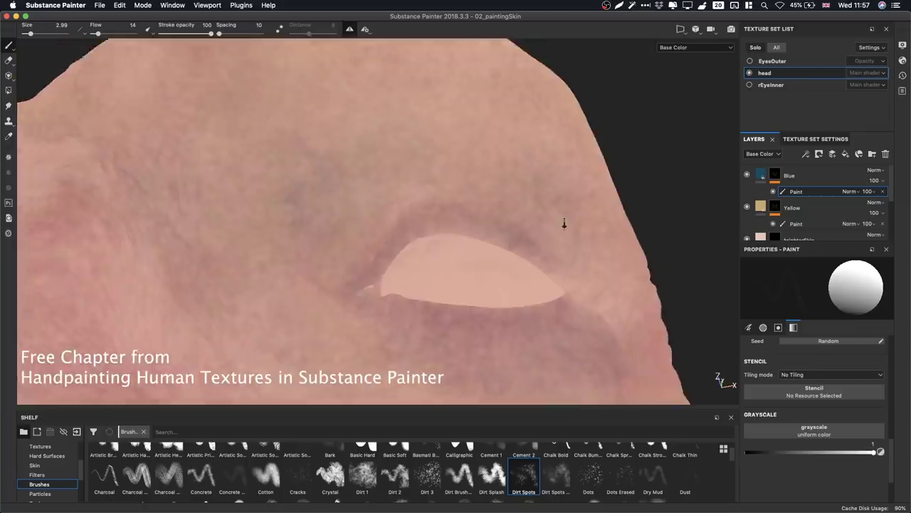
right_click_drag(576, 238, 430, 181, "alt")
left_click_drag(289, 206, 545, 264, "alt")
right_click_drag(546, 264, 296, 242, "alt")
middle_click_drag(437, 261, 386, 133, "alt")
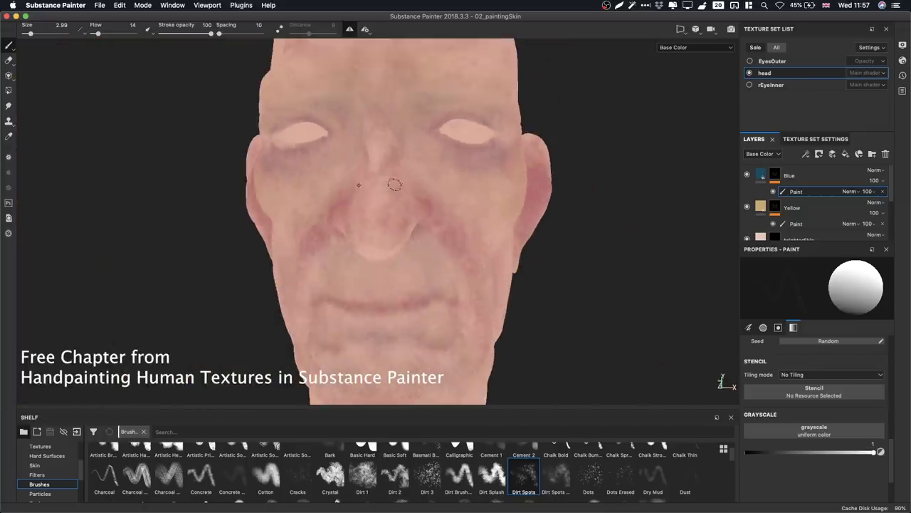
scroll(395, 237, "up", 8)
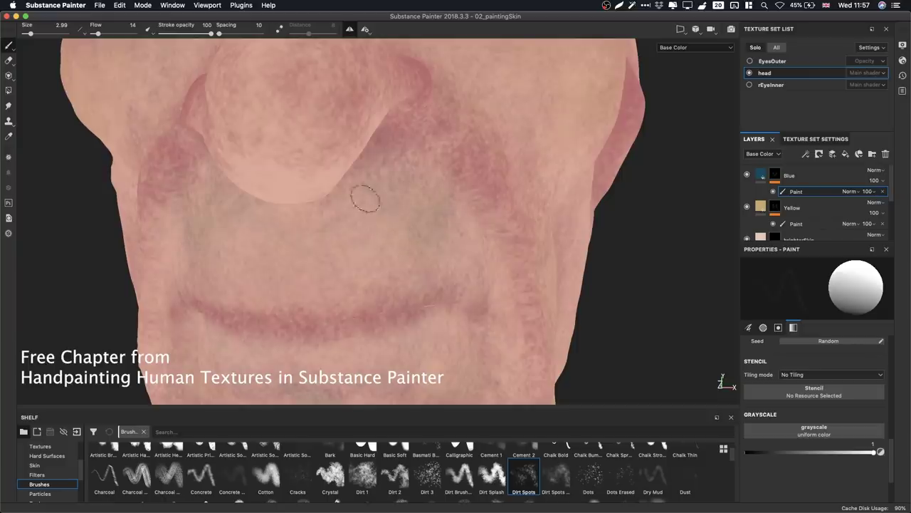
mouse_move(423, 228)
left_mouse_down("alt")
mouse_move(415, 212)
mouse_move(431, 169)
left_mouse_up("alt")
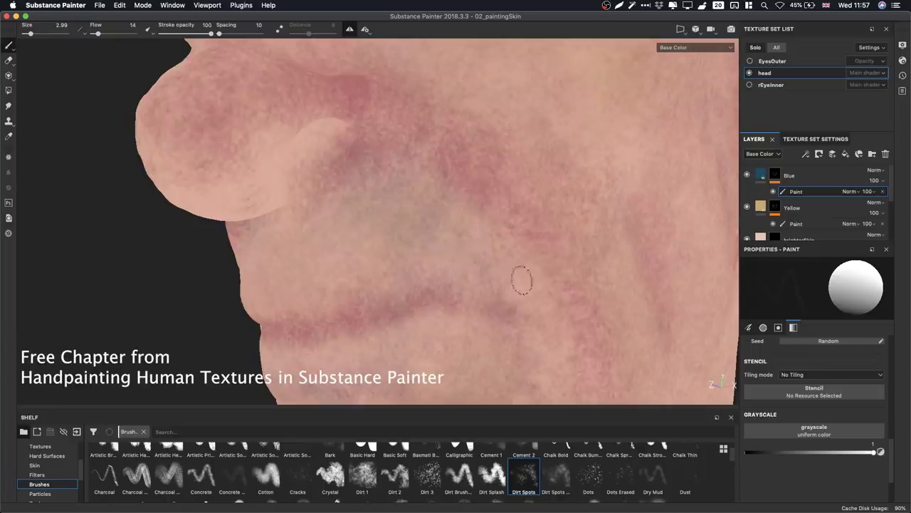
mouse_move(515, 238)
left_mouse_down("alt")
mouse_move(423, 212)
mouse_move(422, 231)
left_mouse_up("alt")
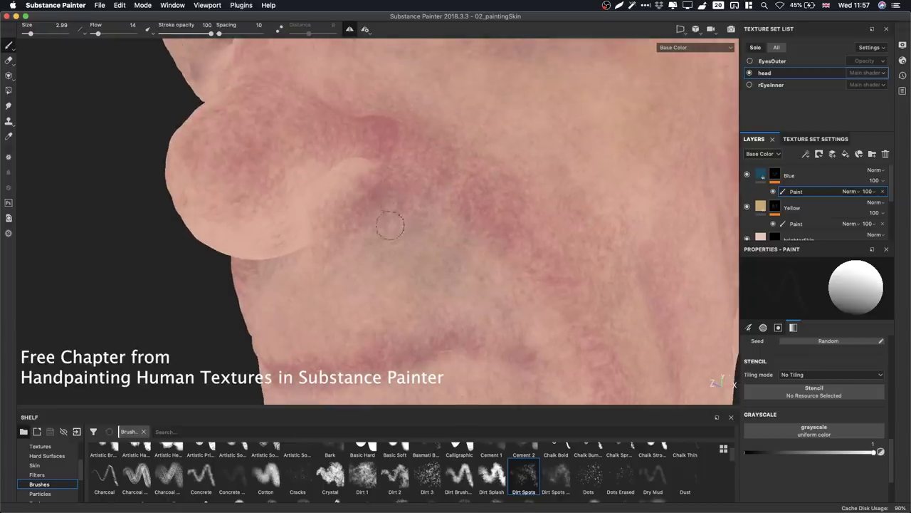
left_click_drag(392, 138, 437, 221, "alt")
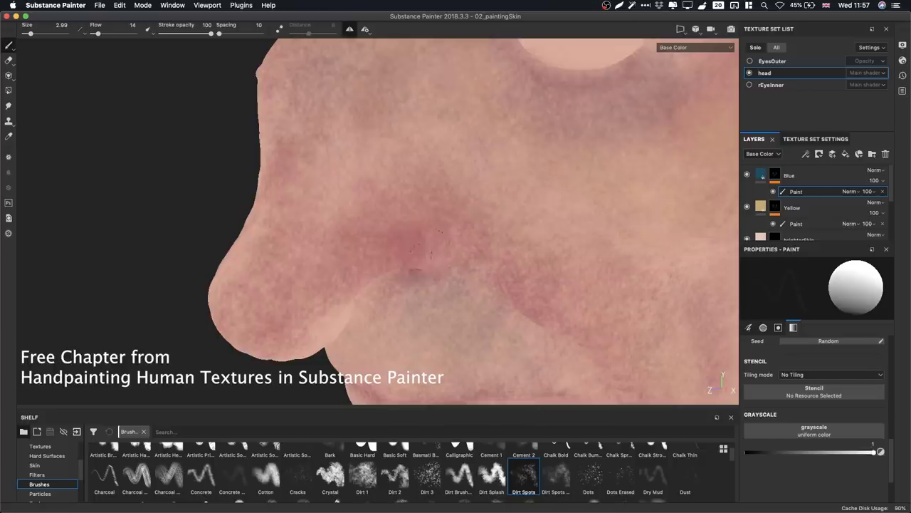
Paint fine blue into the crease around the nostril wing and check it along the nose and brow.
left_click_drag(384, 231, 402, 211, "alt")
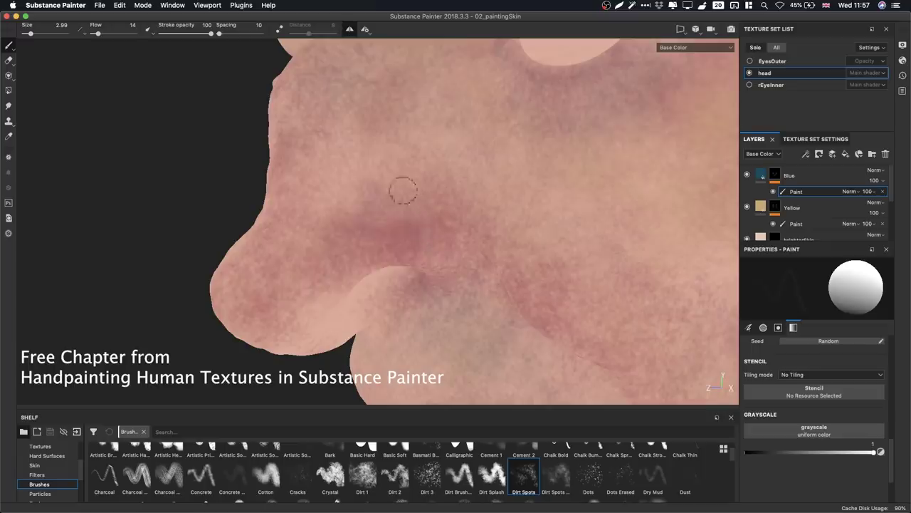
left_click_drag(312, 290, 324, 276, "alt")
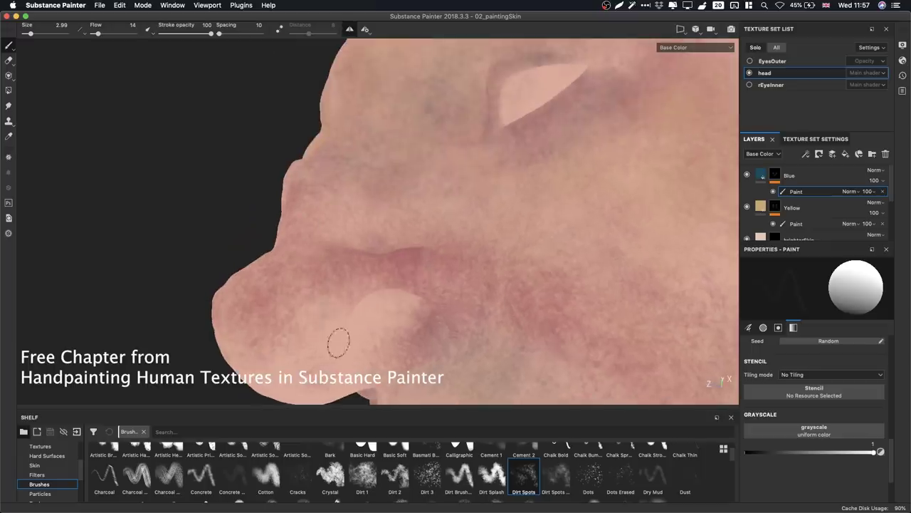
mouse_move(470, 233)
left_mouse_down("alt")
mouse_move(525, 289)
mouse_move(455, 185)
mouse_move(449, 240)
mouse_move(452, 179)
mouse_move(484, 227)
mouse_move(396, 201)
left_mouse_up("alt")
mouse_move(296, 112)
left_mouse_down("alt")
mouse_move(413, 178)
mouse_move(398, 207)
mouse_move(381, 210)
mouse_move(423, 195)
mouse_move(371, 173)
mouse_move(307, 177)
left_mouse_up("alt")
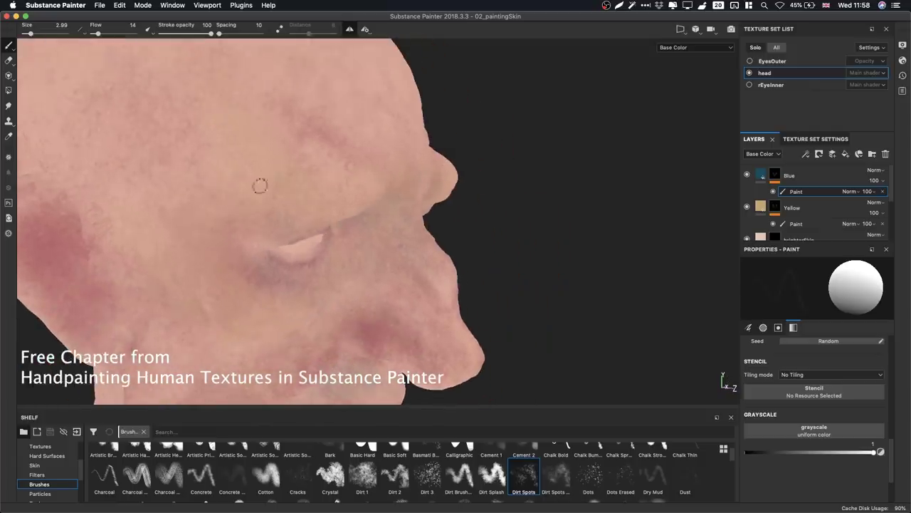
Examine the blue variation over the whole head in profile, then closer on the cheek, mouth and chin.
mouse_move(293, 157)
left_mouse_down("alt")
mouse_move(256, 185)
mouse_move(478, 210)
mouse_move(411, 294)
mouse_move(417, 220)
mouse_move(289, 233)
left_mouse_up("alt")
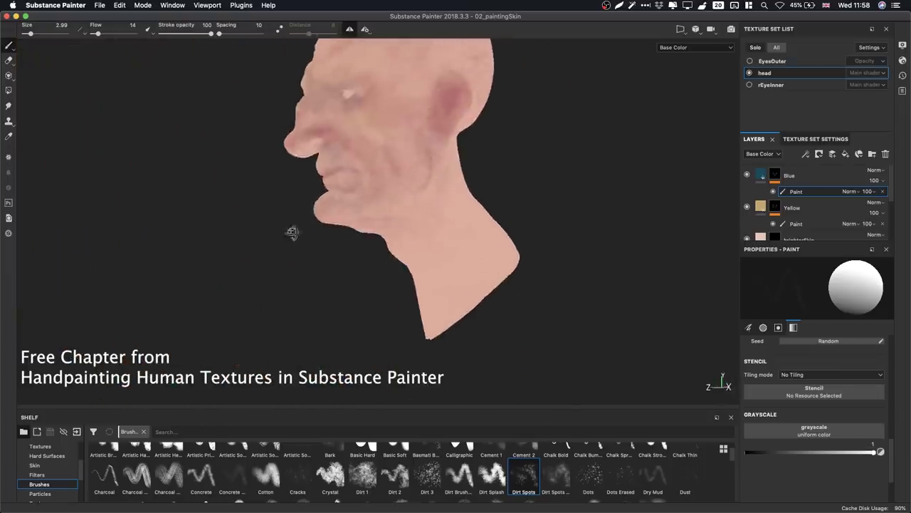
middle_click_drag(340, 146, 362, 218, "alt")
right_click_drag(361, 218, 577, 243, "alt")
mouse_move(577, 243)
left_mouse_down("alt")
mouse_move(366, 218)
mouse_move(460, 193)
mouse_move(507, 224)
left_mouse_up("alt")
middle_click_drag(506, 224, 591, 246, "alt")
right_click_drag(591, 246, 753, 258, "alt")
left_click_drag(456, 250, 497, 254, "alt")
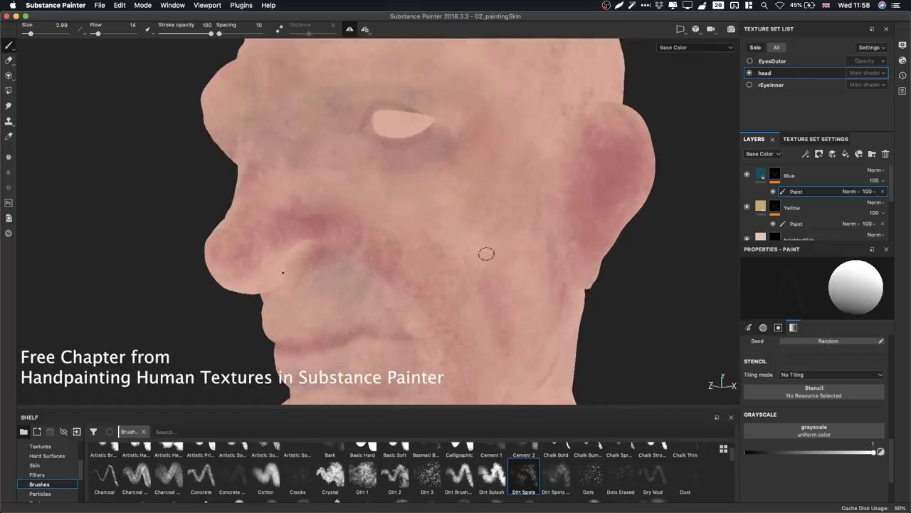
mouse_move(392, 234)
left_mouse_down("alt")
mouse_move(513, 204)
mouse_move(583, 272)
left_mouse_up("alt")
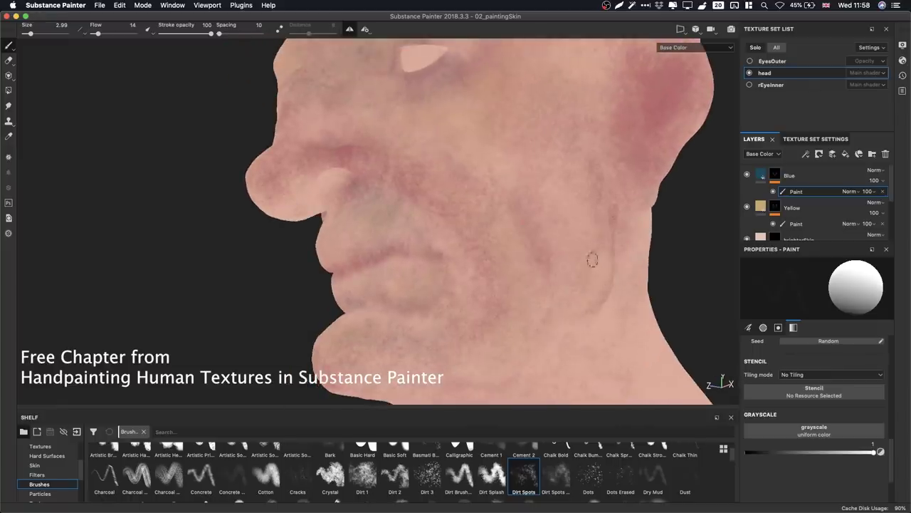
Increase the brush size to 7.99 and paint blue down the jawline below the ear.
mouse_move(562, 197)
right_mouse_down("alt")
mouse_move(587, 199)
mouse_move(574, 202)
right_mouse_up("alt")
key("]")
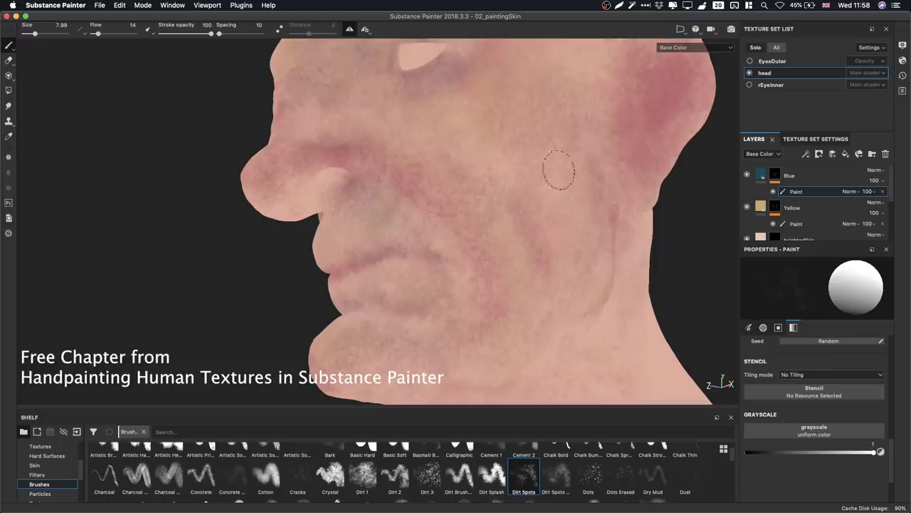
mouse_move(574, 259)
left_mouse_down("alt")
mouse_move(529, 240)
mouse_move(516, 214)
left_mouse_up("alt")
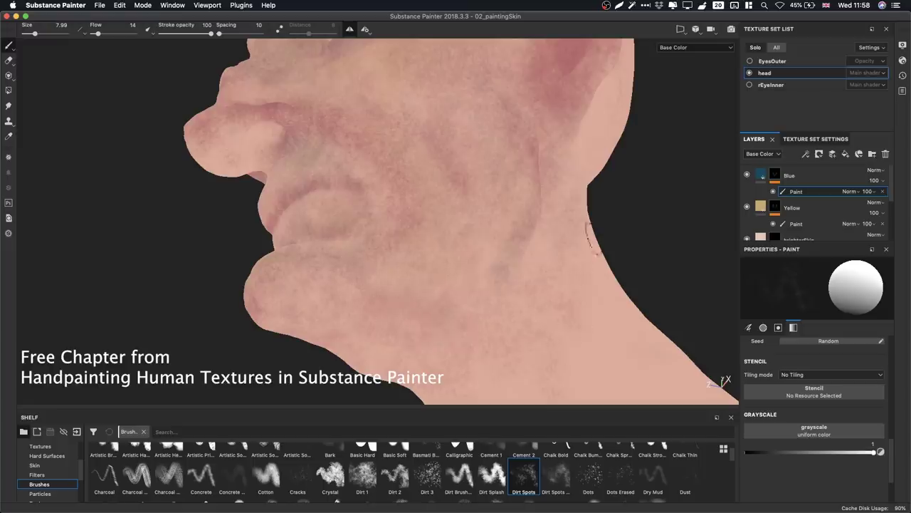
Paint soft blue patches over the throat and neck with brush size 15.74 and flow 20.
mouse_move(568, 256)
left_mouse_down("alt")
mouse_move(501, 228)
mouse_move(478, 199)
mouse_move(510, 229)
left_mouse_up("alt")
mouse_move(422, 315)
left_mouse_down()
mouse_move(392, 242)
mouse_move(387, 342)
mouse_move(427, 275)
mouse_move(441, 276)
mouse_move(418, 275)
left_mouse_up()
right_click_drag(413, 271, 448, 271, "super")
mouse_move(464, 329)
left_mouse_down()
mouse_move(474, 260)
mouse_move(388, 264)
left_mouse_up()
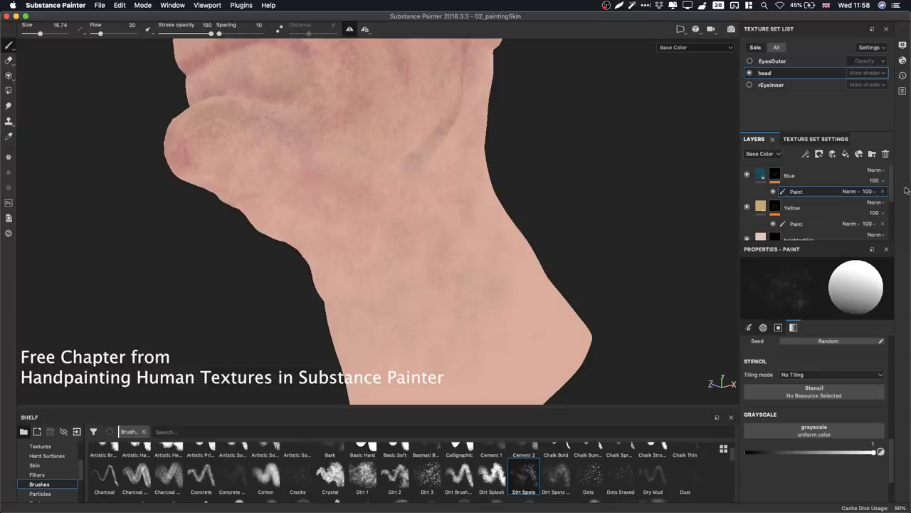
Switch to the red layer's mask paint and erase excess red above the mouth line with brush size 4.78.
left_click_drag(891, 183, 897, 208)
scroll(898, 208, "down", 1)
left_click(790, 225)
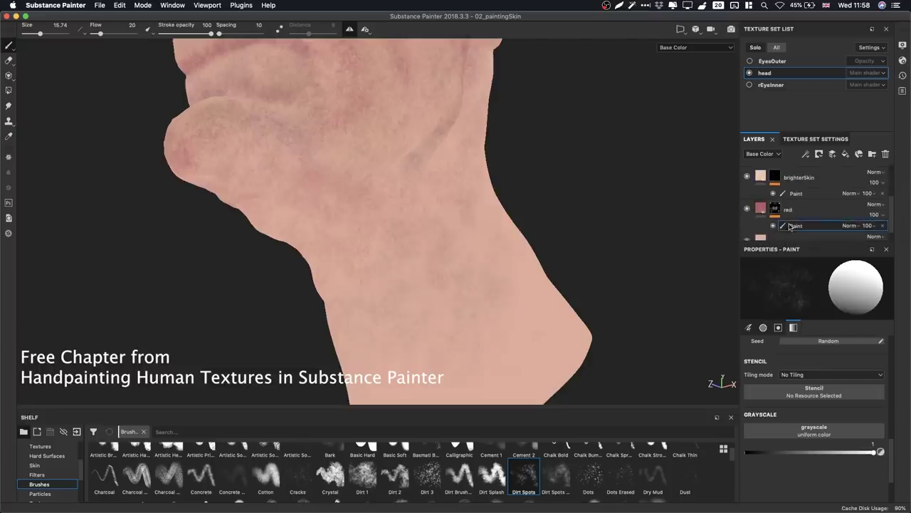
mouse_move(444, 186)
left_mouse_down("alt")
mouse_move(386, 216)
mouse_move(507, 204)
mouse_move(473, 222)
mouse_move(474, 202)
mouse_move(439, 204)
left_mouse_up("alt")
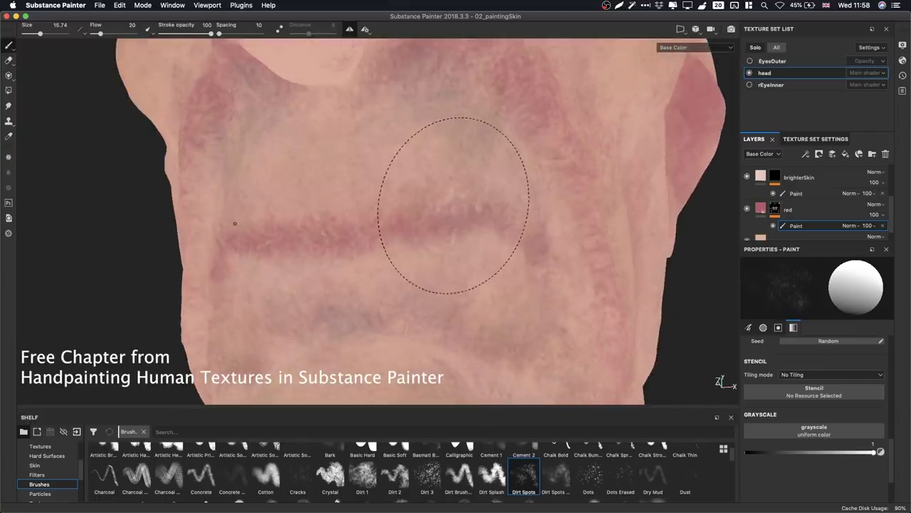
right_click_drag(466, 201, 408, 202, "ctrl")
key("x")
mouse_move(415, 195)
left_mouse_down()
mouse_move(366, 216)
mouse_move(375, 204)
left_mouse_up()
key("x")
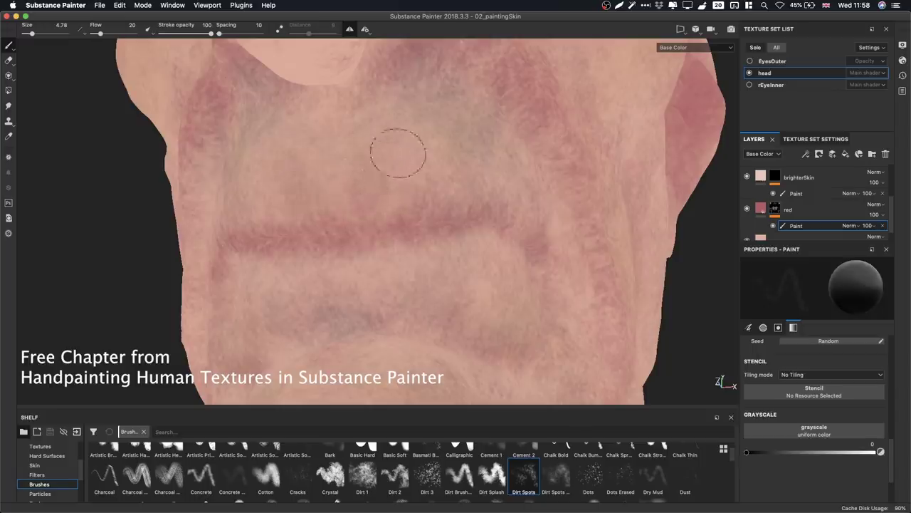
Raise the brush flow to 86 and trim the red around the mouth opening, comparing it with the full material.
key("x")
left_click_drag(350, 206, 458, 193, "ctrl")
left_click(388, 190)
key("m")
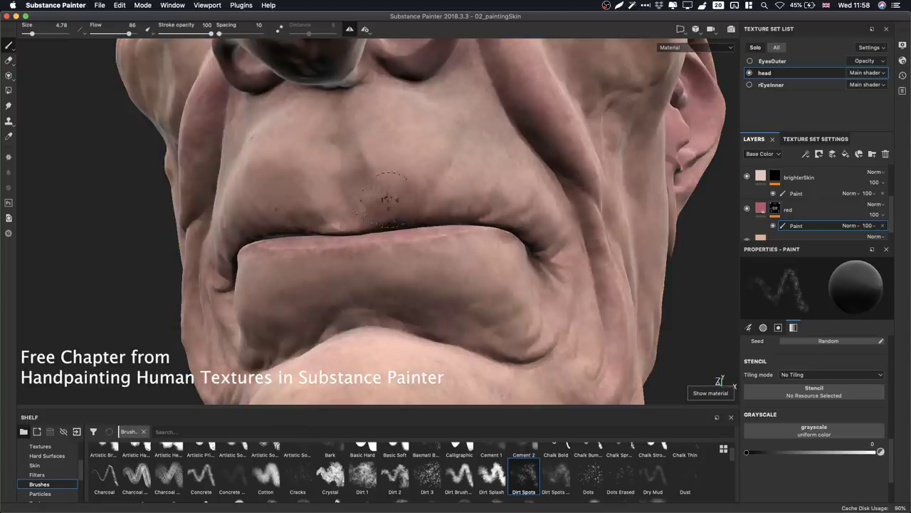
left_click_drag(397, 203, 456, 200, "alt")
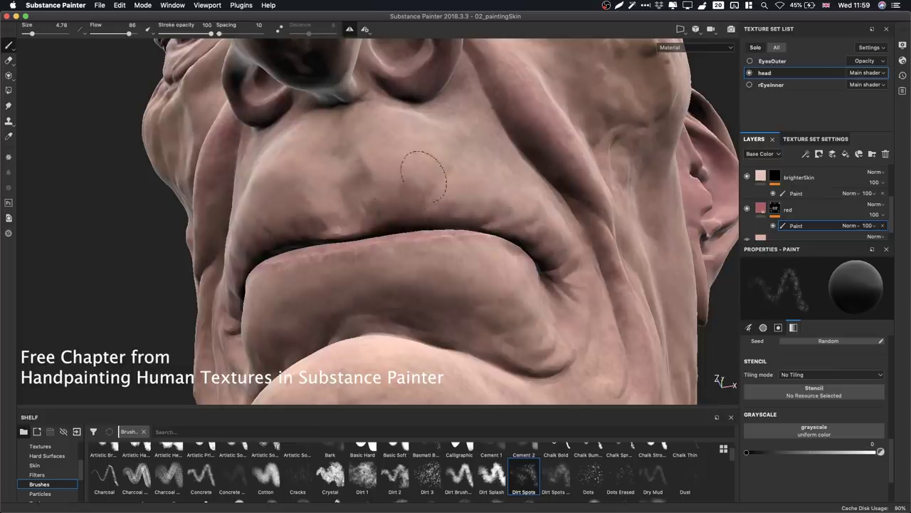
key("c")
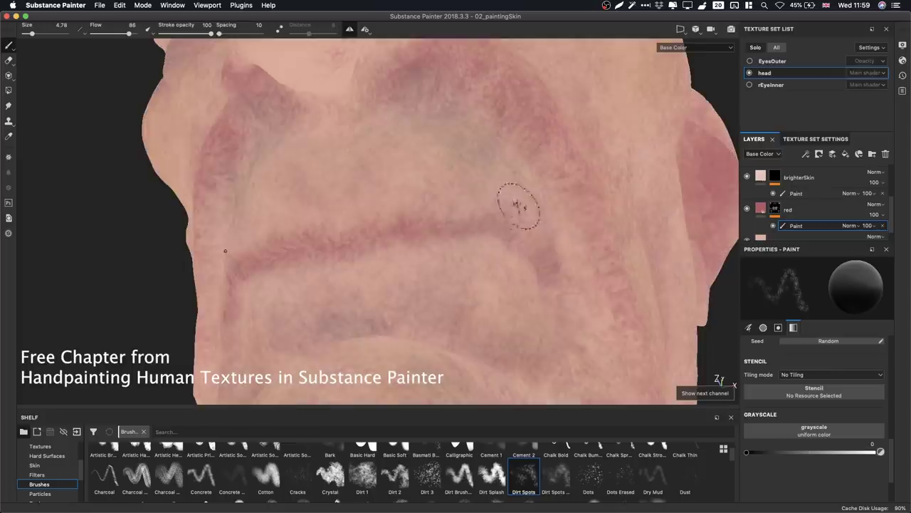
Reduce the brush size to 3.27 and deepen the red along the mouth line out to the mouth corner.
key("x")
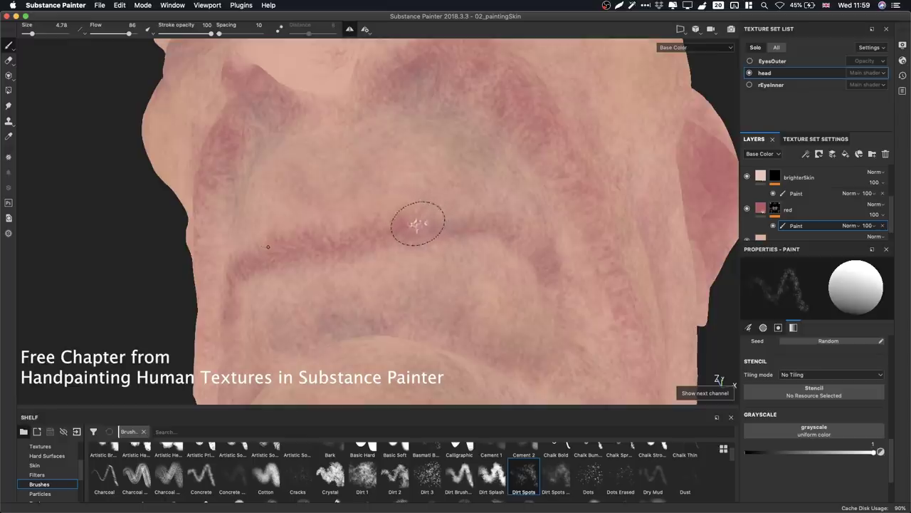
right_click_drag(420, 222, 417, 222, "alt")
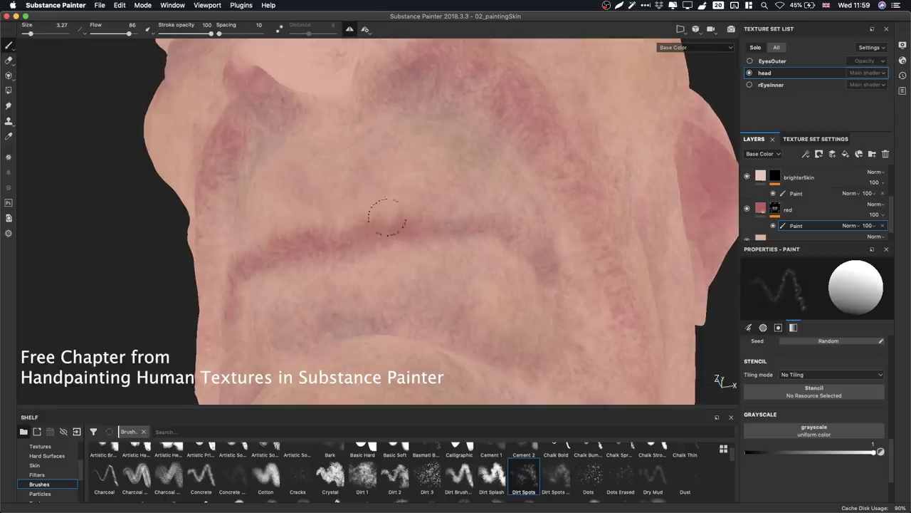
left_click_drag(444, 232, 479, 229)
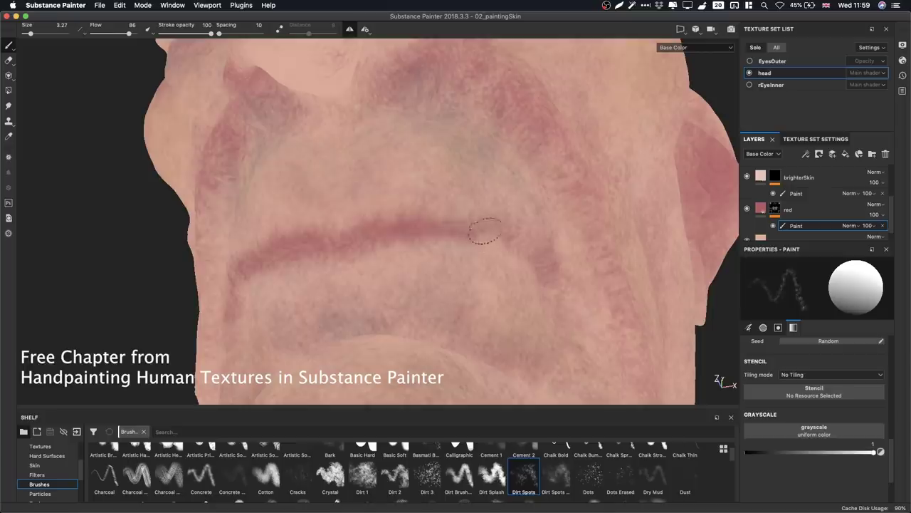
left_click_drag(535, 229, 443, 248, "alt")
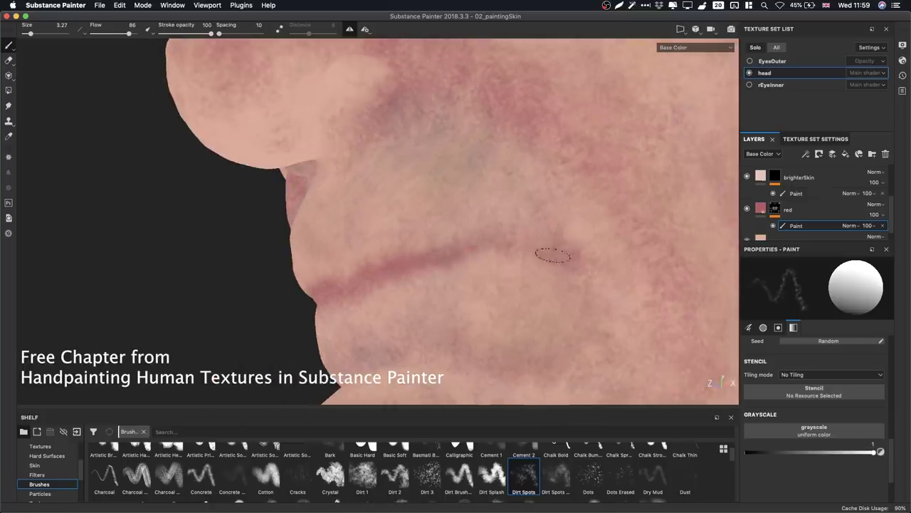
key("x")
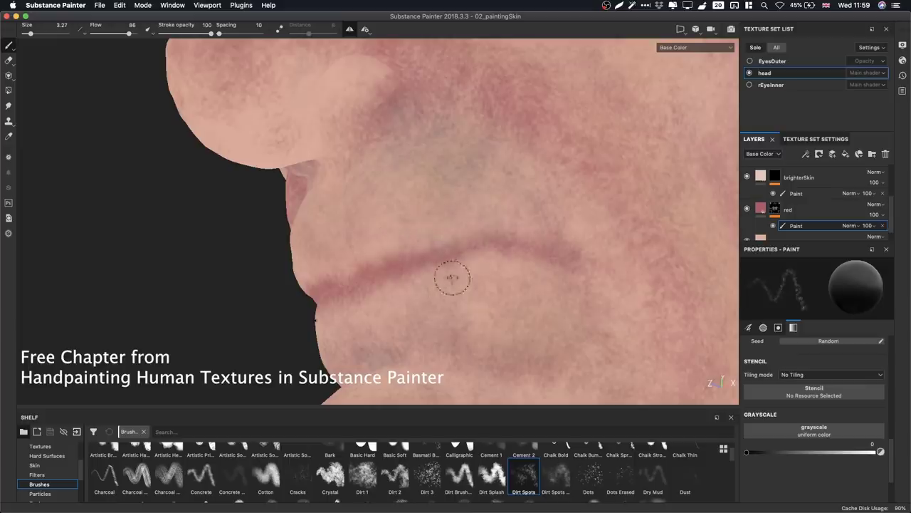
key("x")
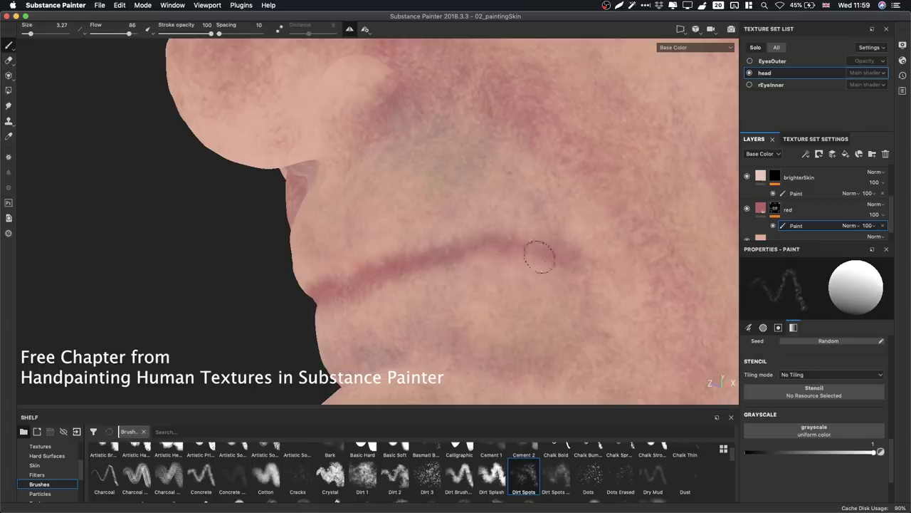
Build up red along the middle of the lips from close up and check it in the material display.
left_click_drag(466, 237, 602, 244, "alt")
right_click_drag(603, 244, 633, 275, "alt")
left_click_drag(633, 274, 627, 247, "alt")
right_click_drag(570, 262, 608, 262, "alt")
scroll(437, 209, "down", 4)
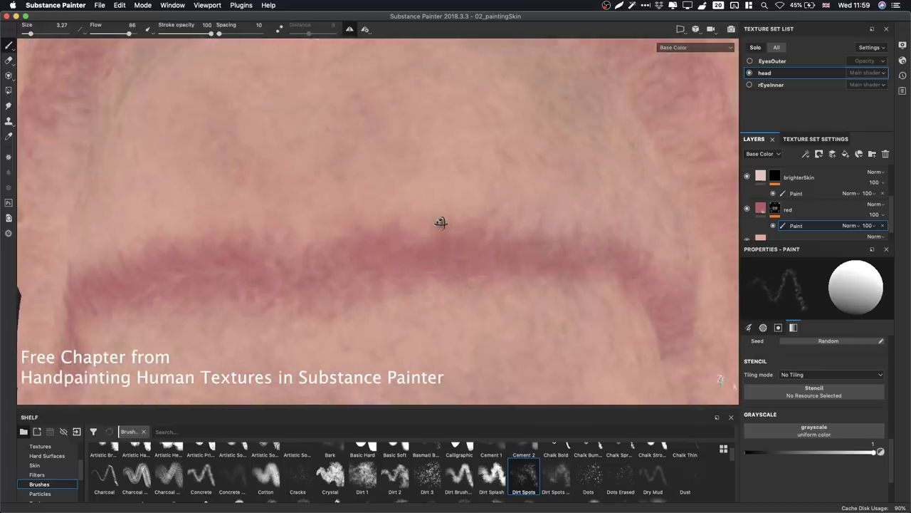
left_click_drag(432, 232, 428, 236, "alt")
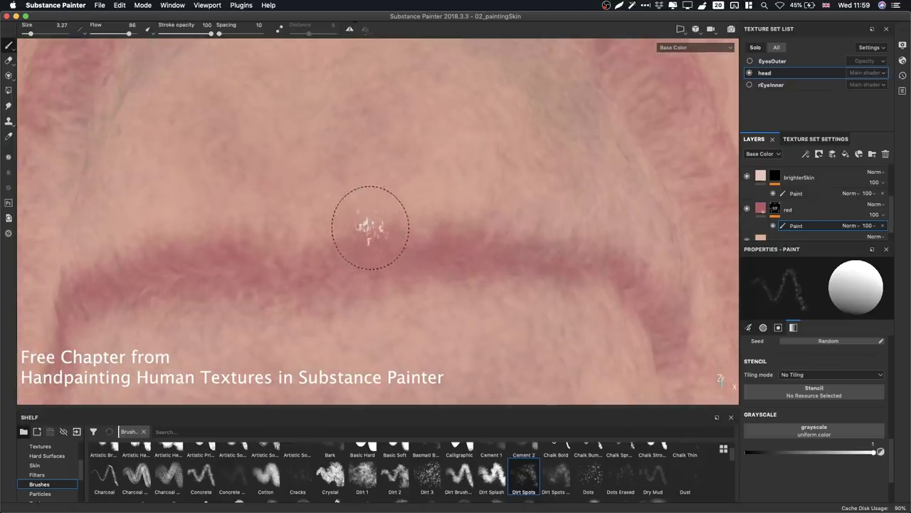
key("m")
left_click_drag(396, 249, 403, 196, "alt")
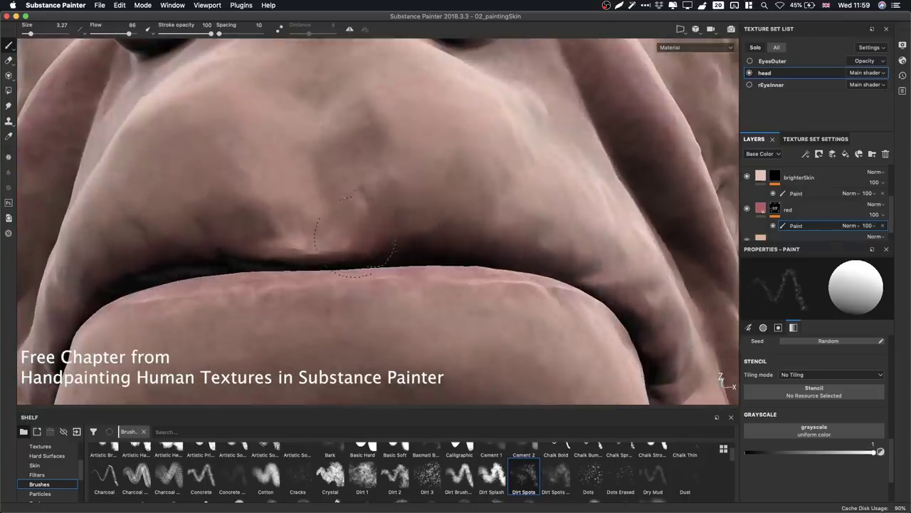
Erase stray red along the upper lip edge towards the mouth corner and compare with the base colour.
key("x")
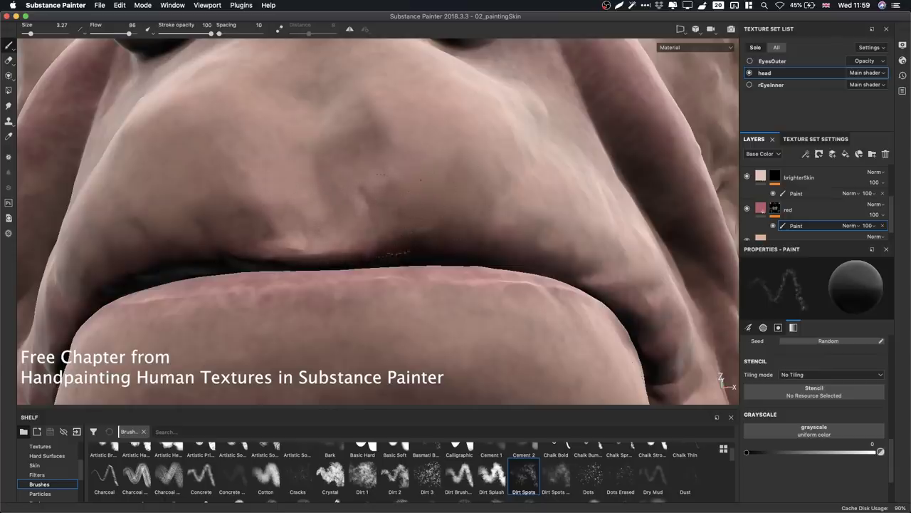
left_click_drag(417, 191, 517, 217, "alt")
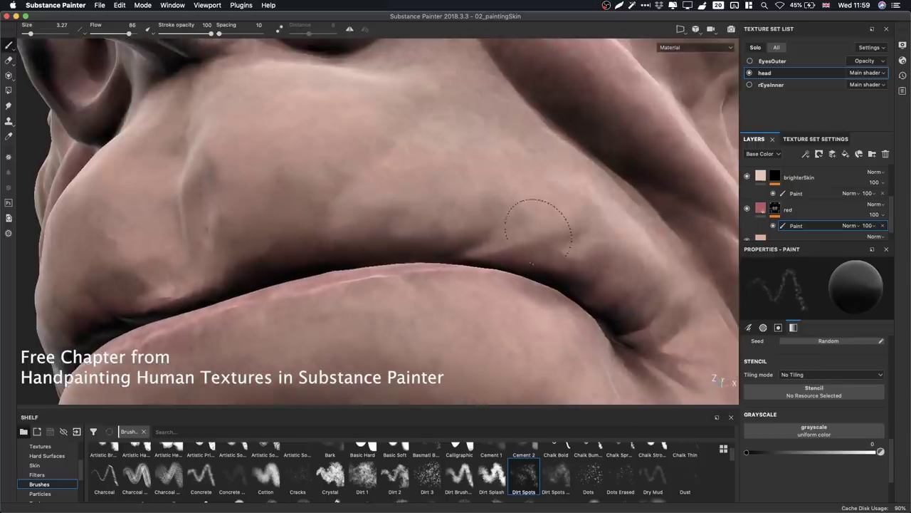
key("c")
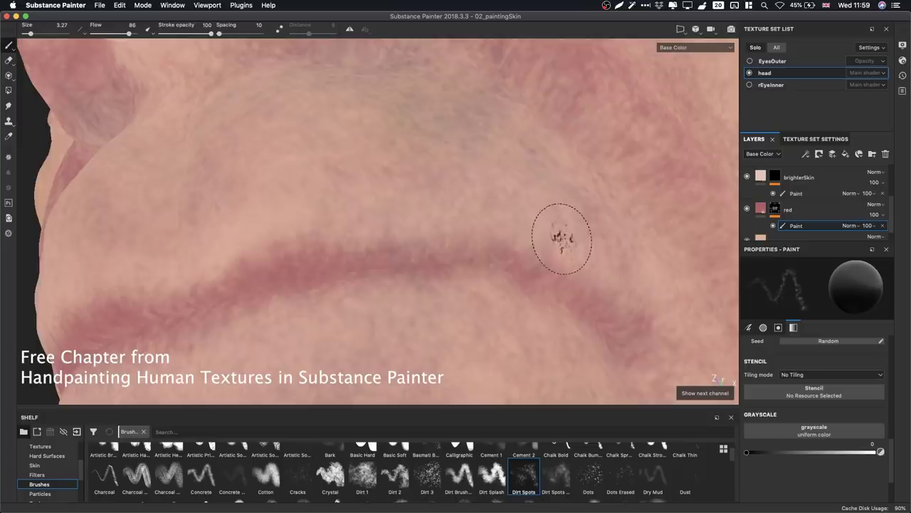
Reduce the brush size to 1.02 and paint fine red along the lip edge towards the mouth corner.
key("x")
left_click_drag(413, 242, 401, 240, "alt")
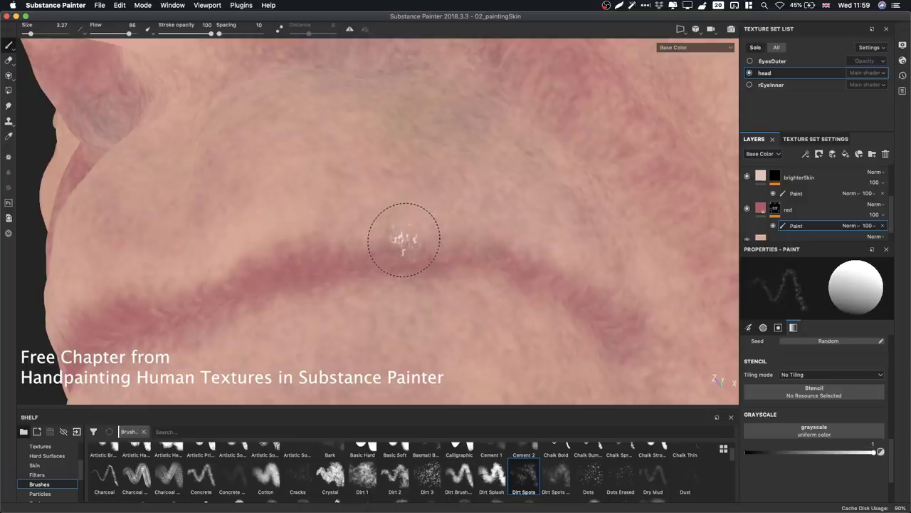
right_click_drag(403, 239, 377, 238, "ctrl")
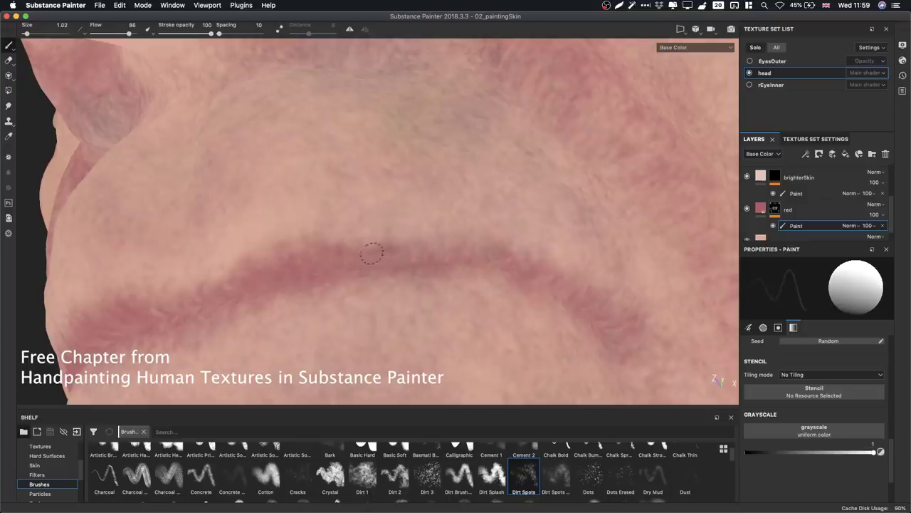
key("m")
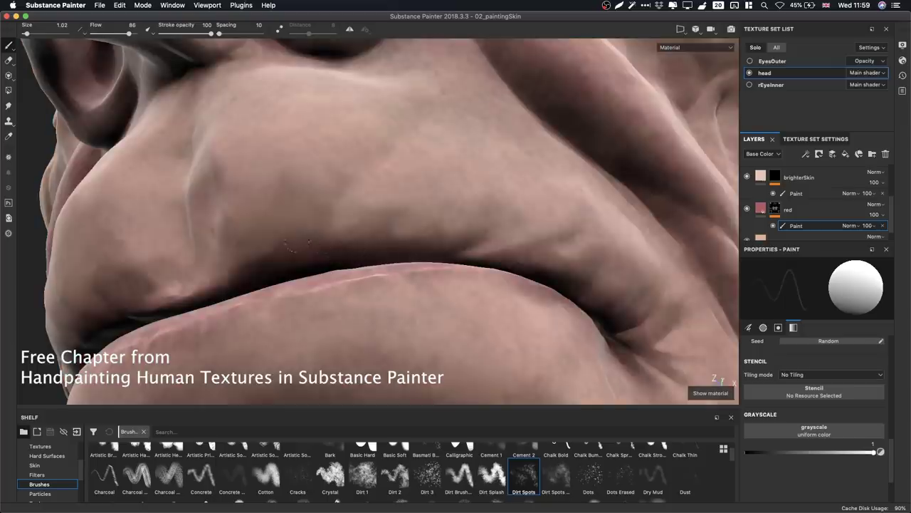
left_click_drag(534, 235, 487, 236, "alt")
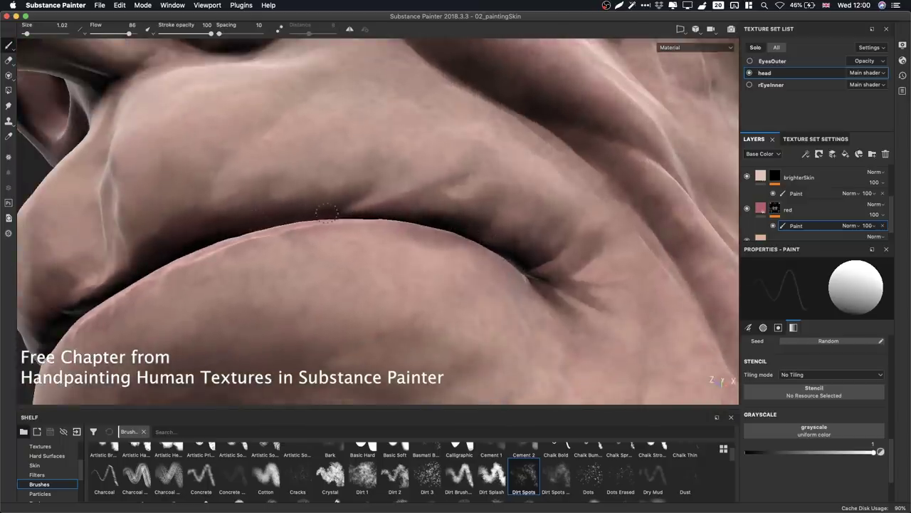
left_click_drag(261, 220, 501, 224, "alt")
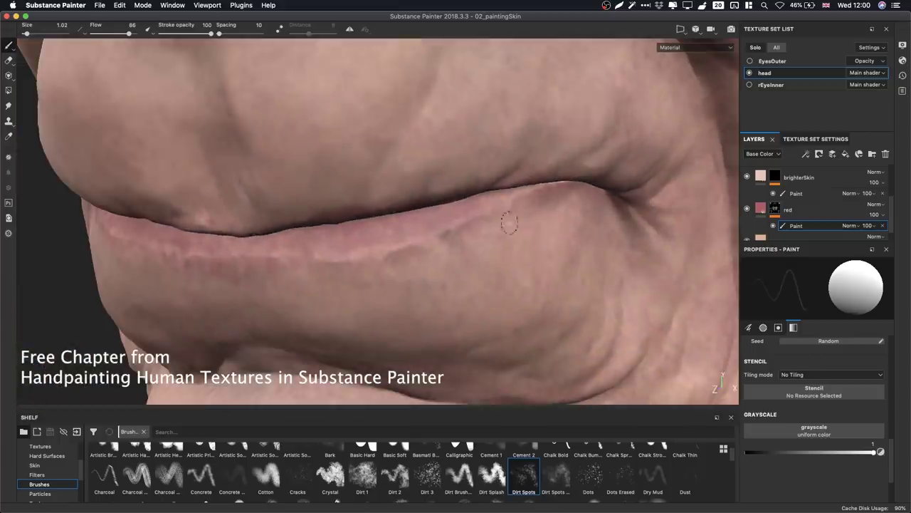
Trim the red along the lower lip's edge and mouth corner, checking both base colour and full material.
key("x")
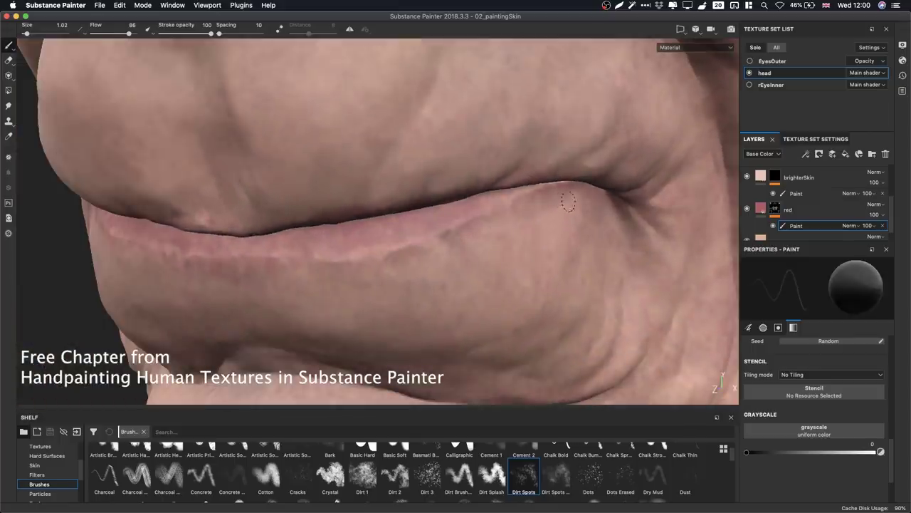
key("c")
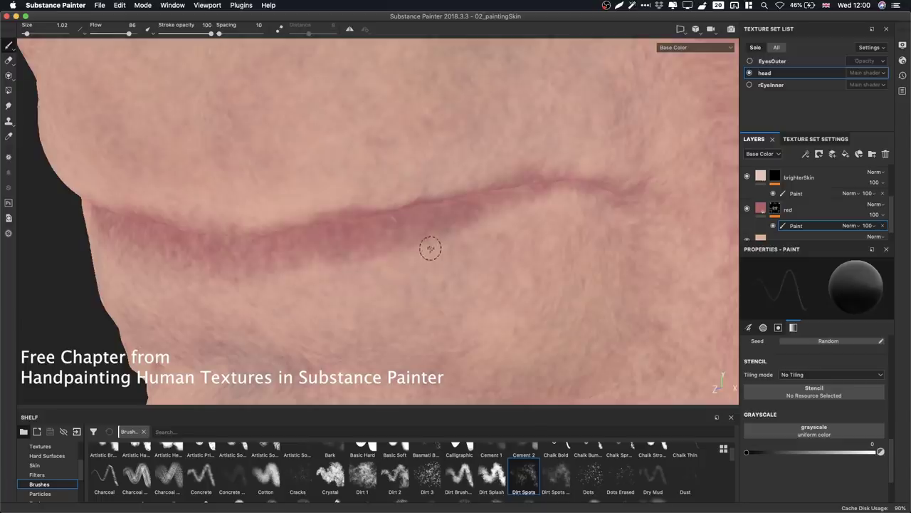
key("m")
key("x")
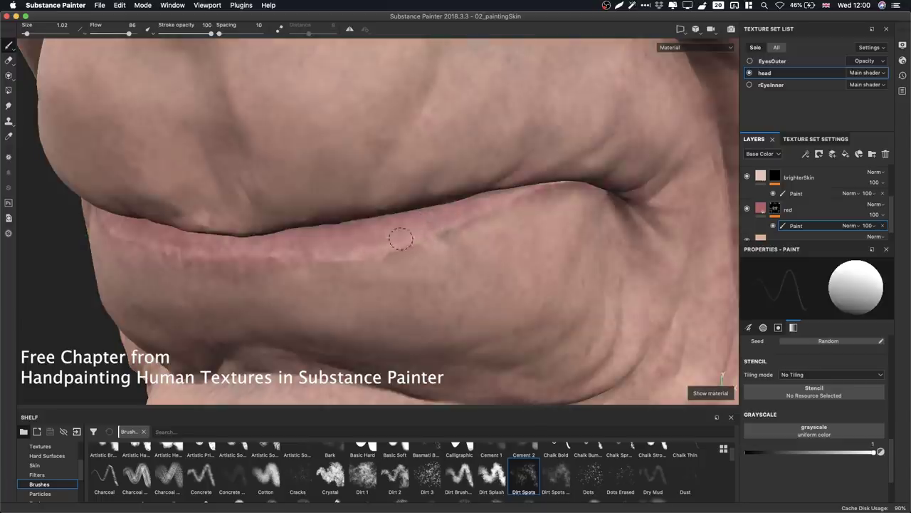
Erase the excess red from the upper lip on the other side of the mouth with brush size 3.89.
key("x")
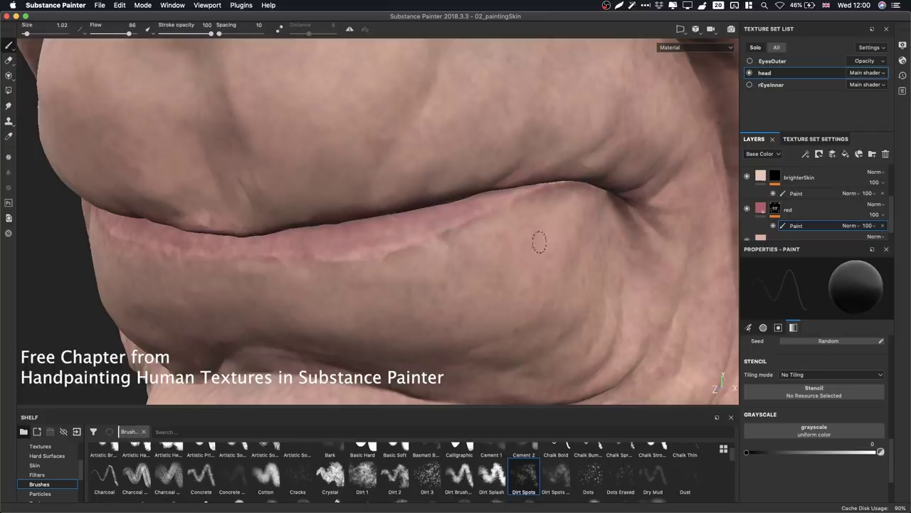
left_click_drag(326, 251, 475, 245, "alt")
mouse_move(476, 245)
middle_mouse_down("alt")
mouse_move(526, 249)
mouse_move(592, 303)
middle_mouse_up("alt")
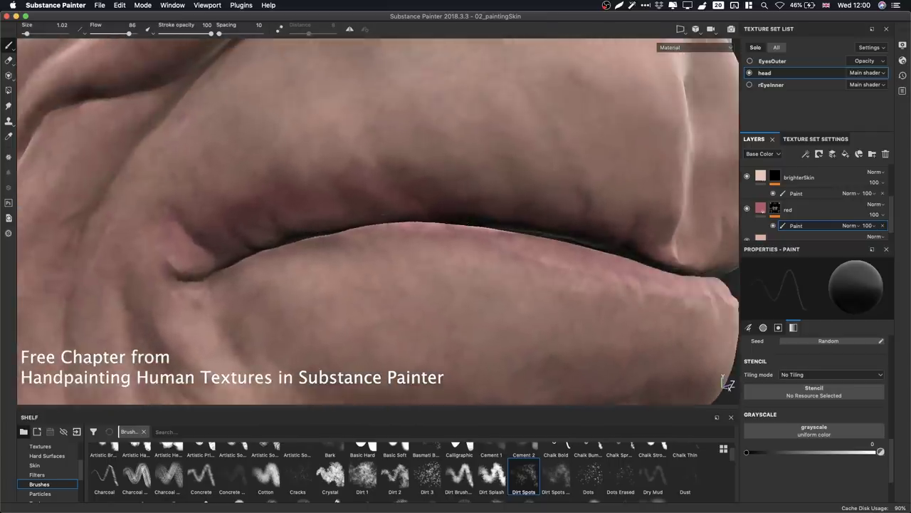
key("x")
key("x")
right_click_drag(369, 199, 403, 199, "ctrl")
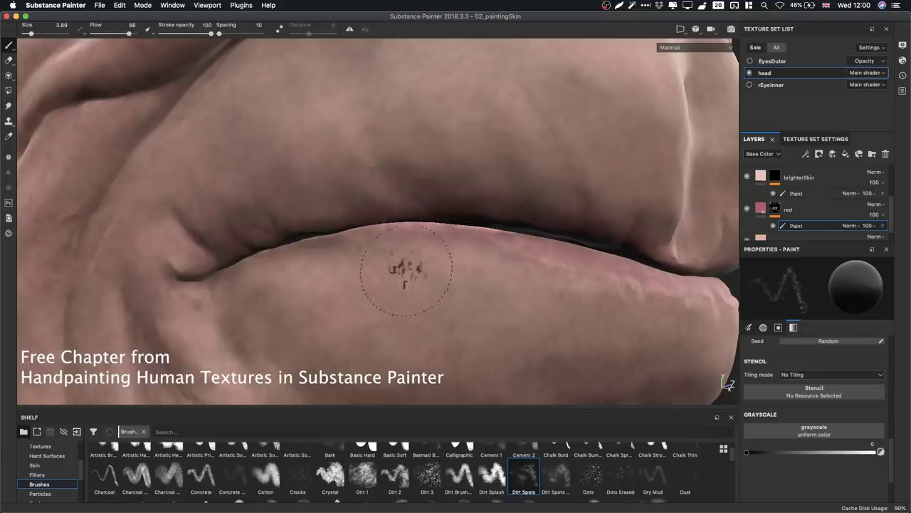
left_click_drag(409, 263, 437, 293, "alt")
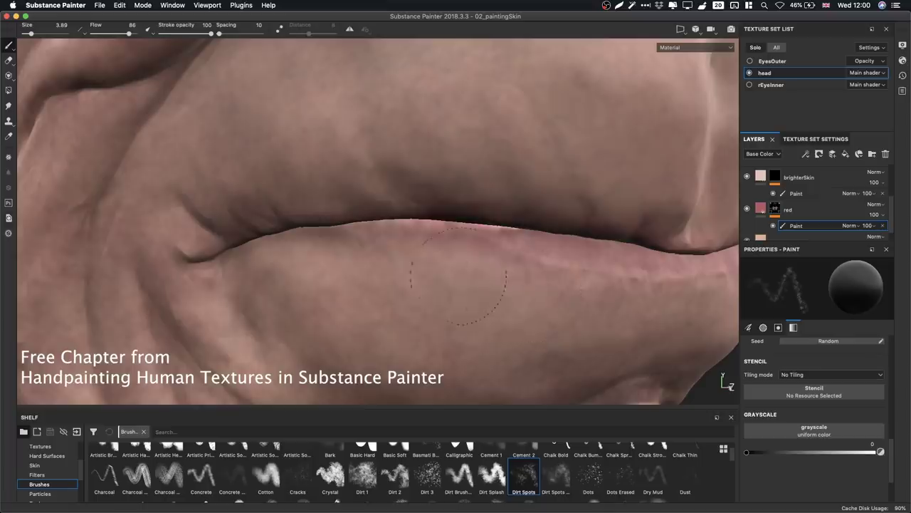
left_click_drag(479, 247, 458, 245, "alt")
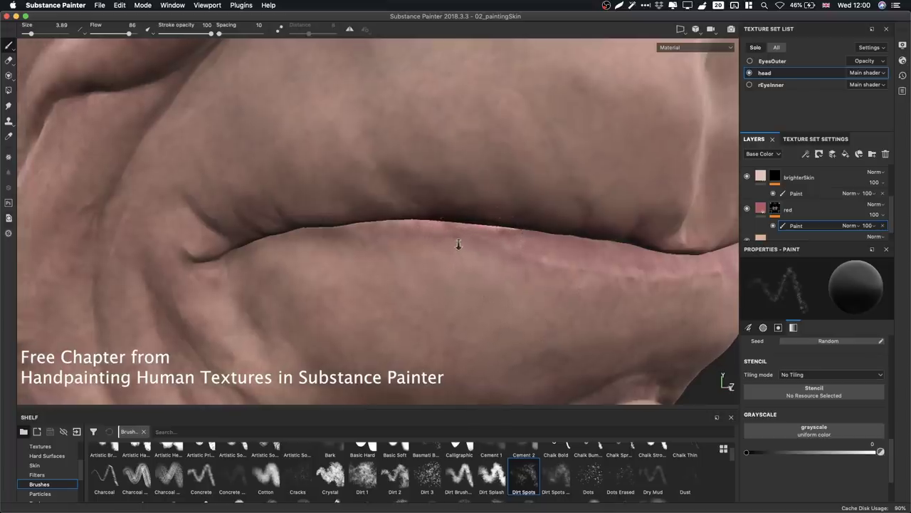
Set the brush size to 1.47 and paint fine red along the lower lip's upper edge, trimming it with erasing strokes.
right_click_drag(480, 259, 480, 253, "ctrl")
key("x")
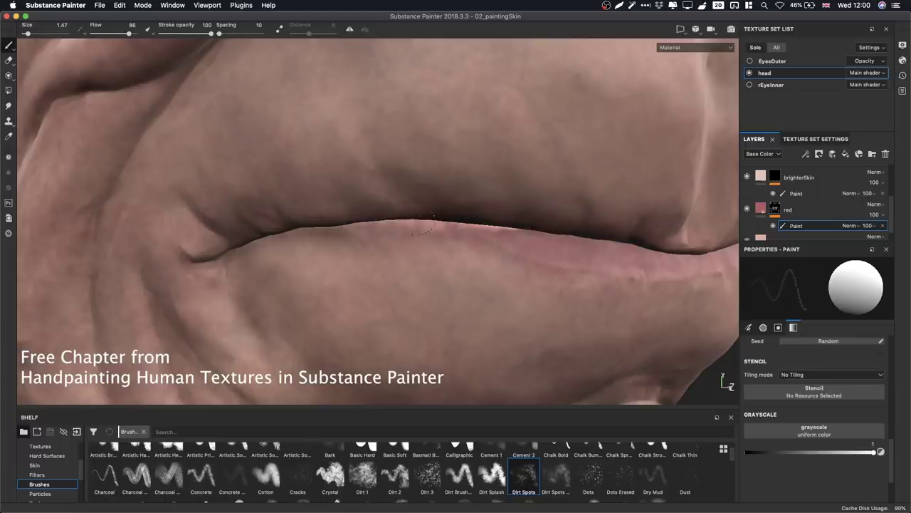
key("x")
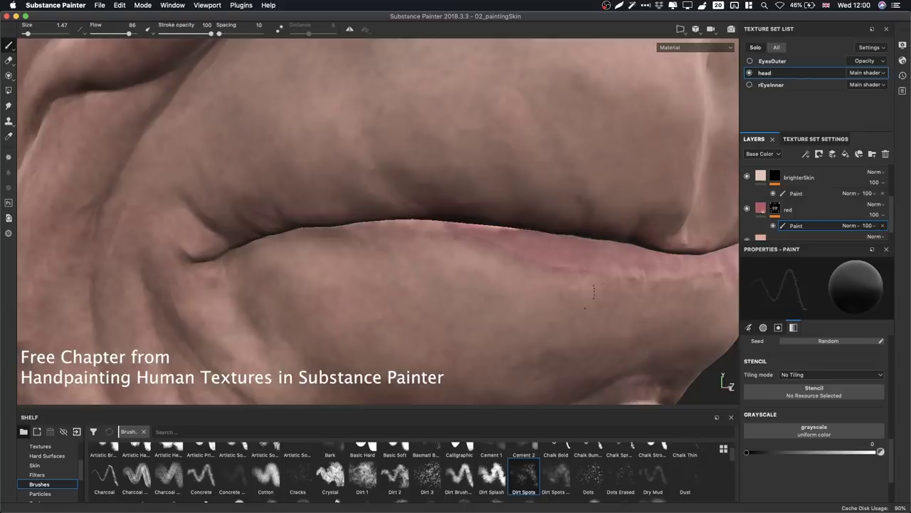
key("x")
Touch up the red along the mouth line towards the corner, alternating painting and erasing, and save the project.
left_click_drag(571, 262, 613, 214, "alt")
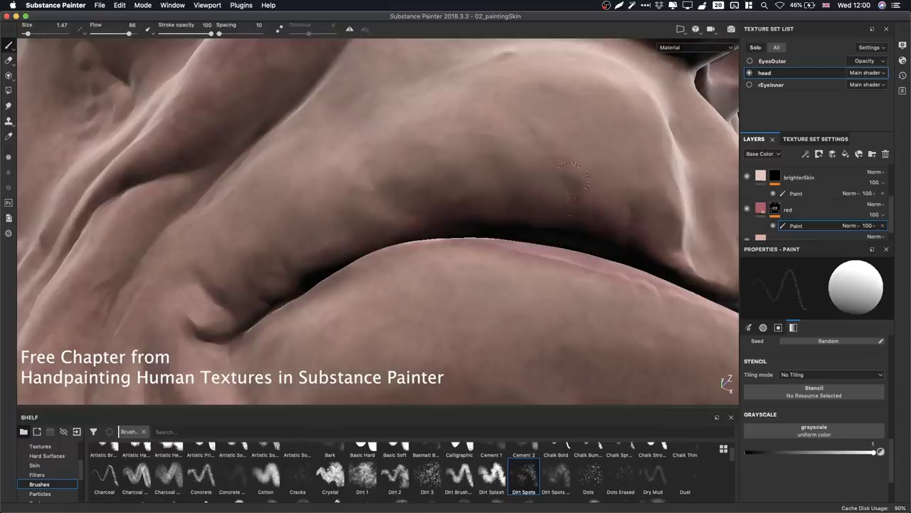
key("x")
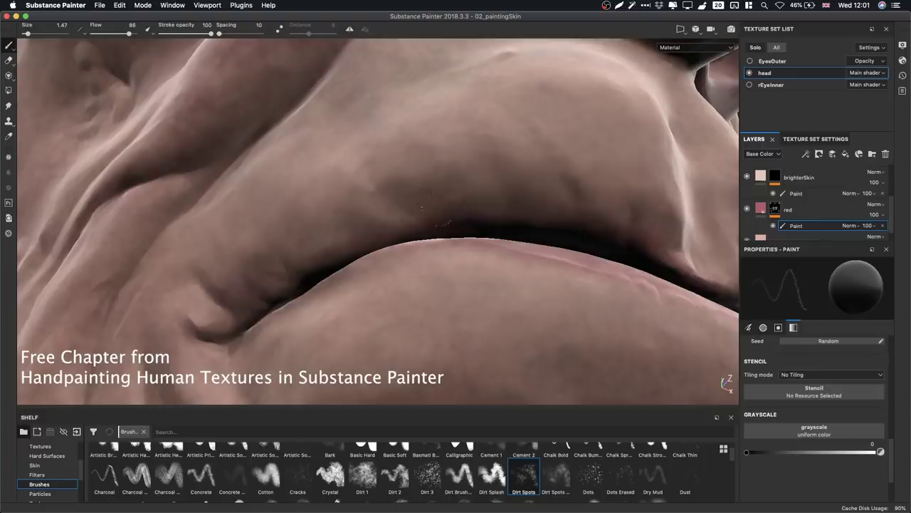
key("x")
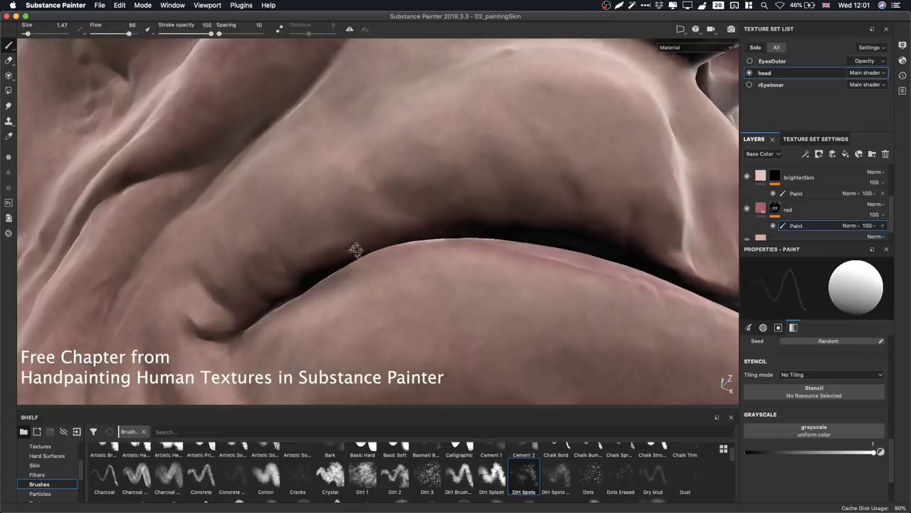
left_click_drag(362, 235, 328, 280, "alt")
key("super+s")
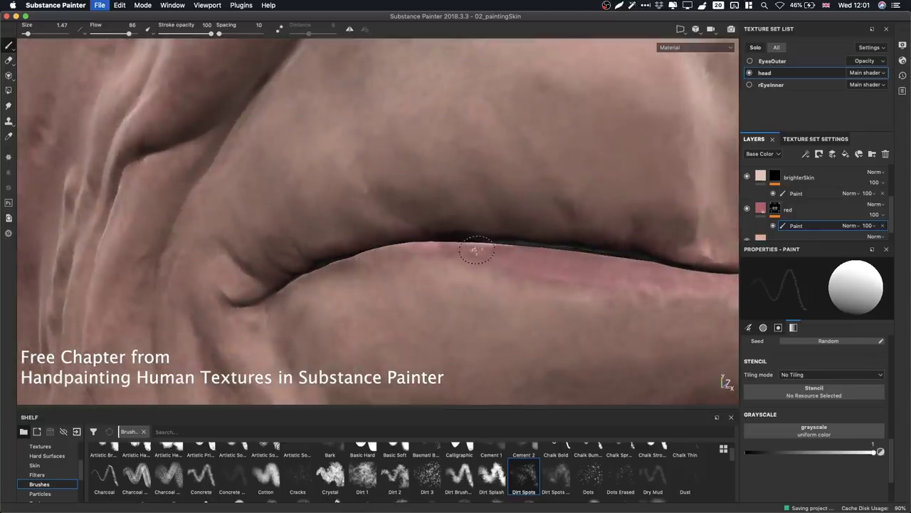
Enlarge the brush to size 9.71 and paint red over the tip and underside of the nose on the red layer.
scroll(510, 249, "down", 6)
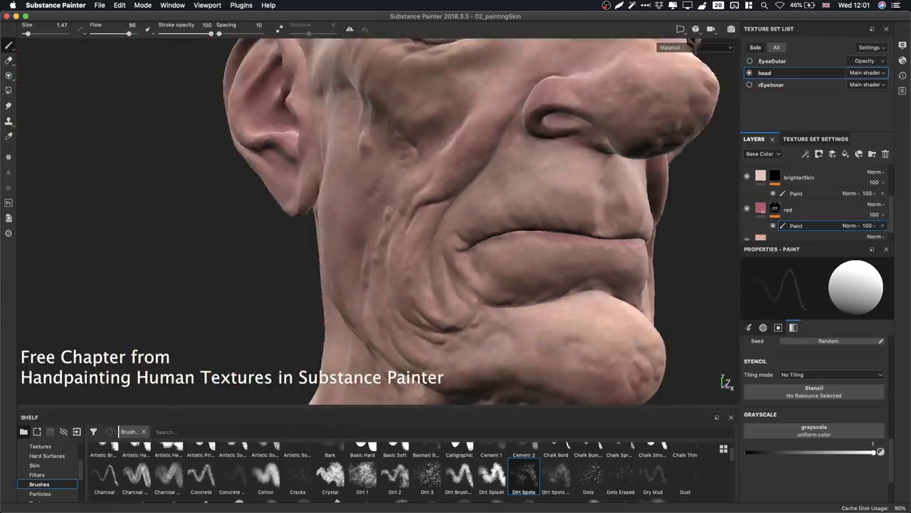
left_click_drag(534, 245, 470, 249, "alt")
left_click_drag(370, 210, 447, 202, "alt")
right_click_drag(447, 202, 582, 272, "alt")
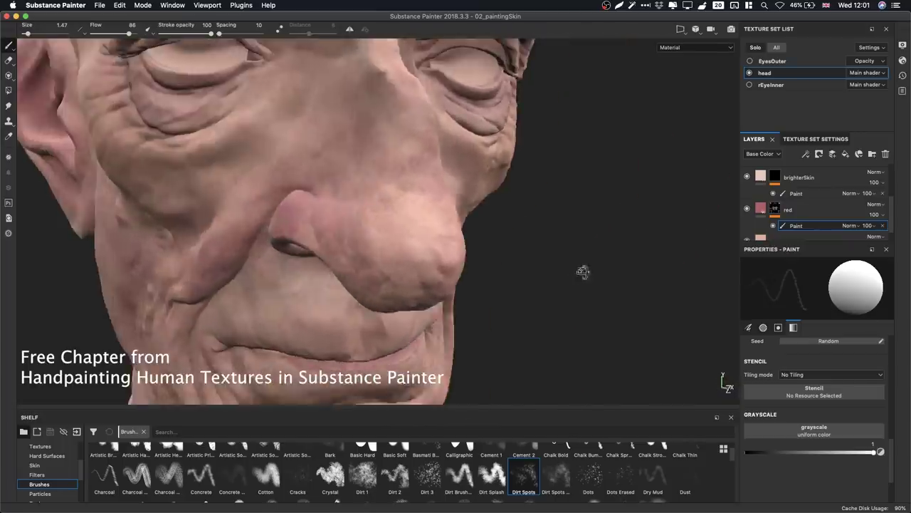
left_click_drag(583, 271, 458, 263, "alt")
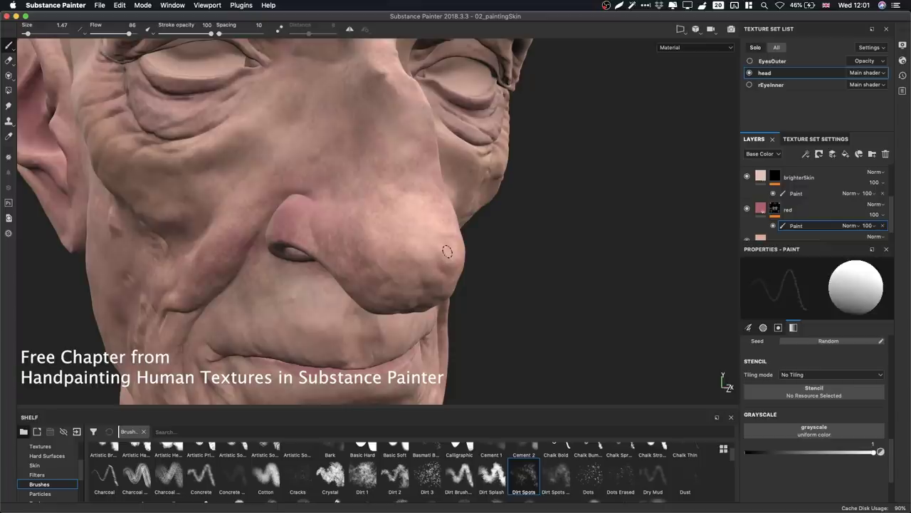
key("x")
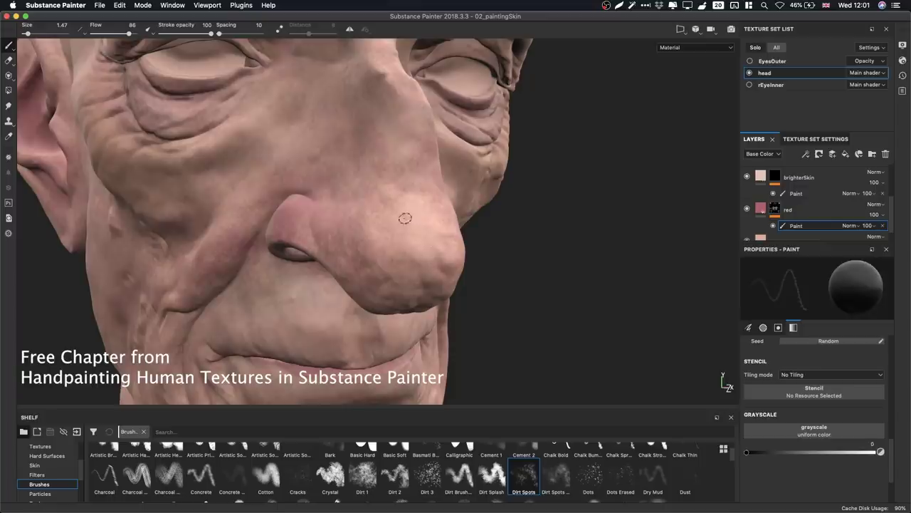
key("x")
key("x")
key("x")
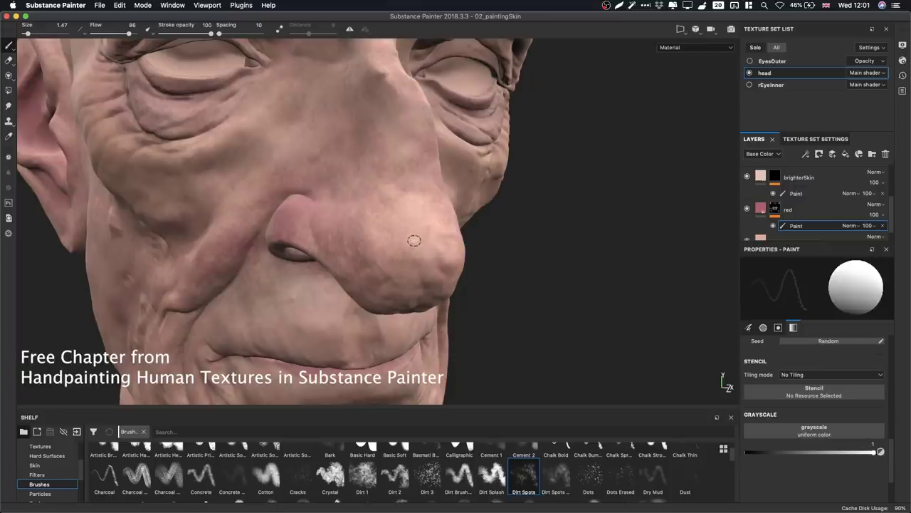
right_click_drag(412, 238, 451, 279, "ctrl")
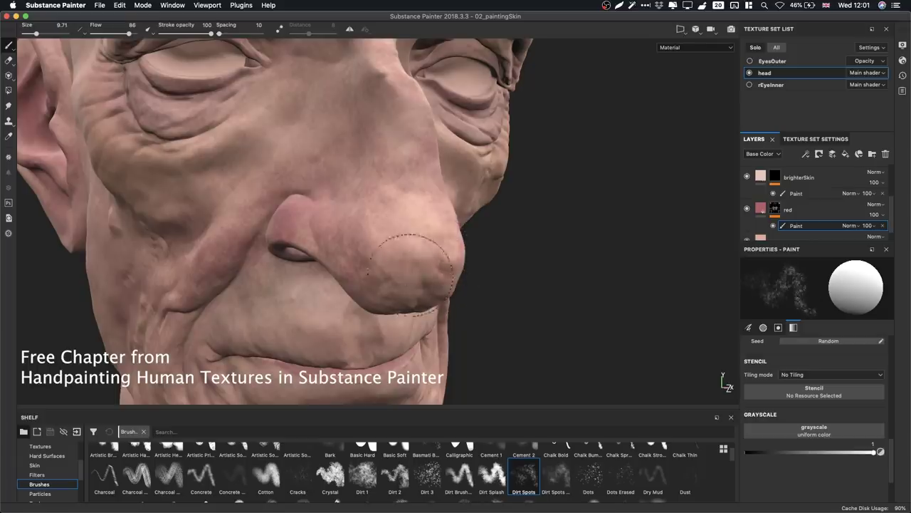
mouse_move(421, 253)
left_mouse_down("alt")
mouse_move(412, 311)
mouse_move(427, 240)
mouse_move(417, 234)
left_mouse_up("alt")
left_click(412, 312)
Show only the base colour and build up red around the nostrils and the sides of the nose.
key("c")
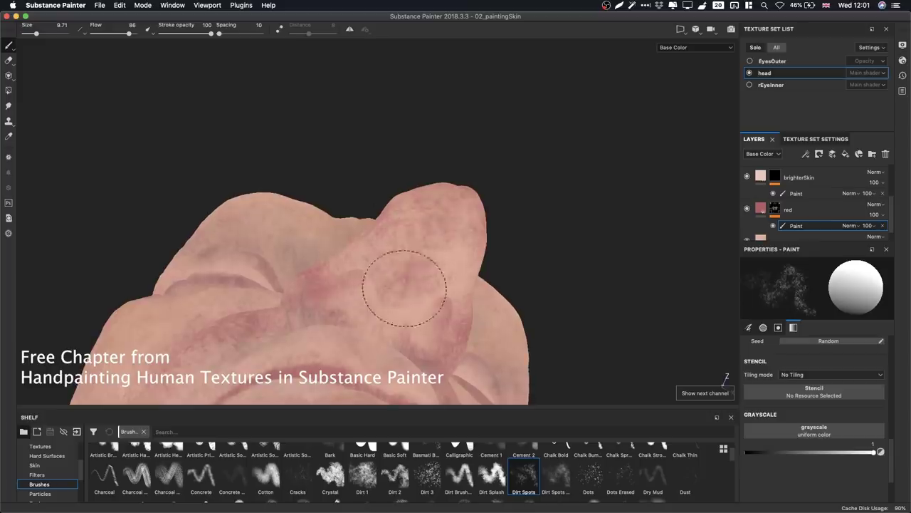
mouse_move(457, 264)
left_mouse_down("alt")
mouse_move(437, 285)
mouse_move(480, 283)
left_mouse_up("alt")
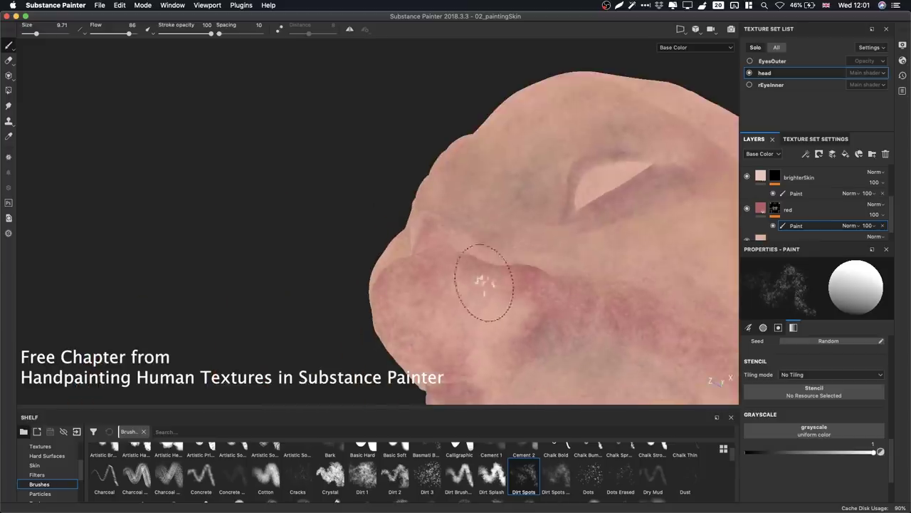
middle_click_drag(477, 300, 477, 221, "alt")
mouse_move(477, 221)
left_mouse_down("alt")
mouse_move(622, 250)
mouse_move(662, 274)
left_mouse_up("alt")
left_click_drag(439, 248, 534, 235, "alt")
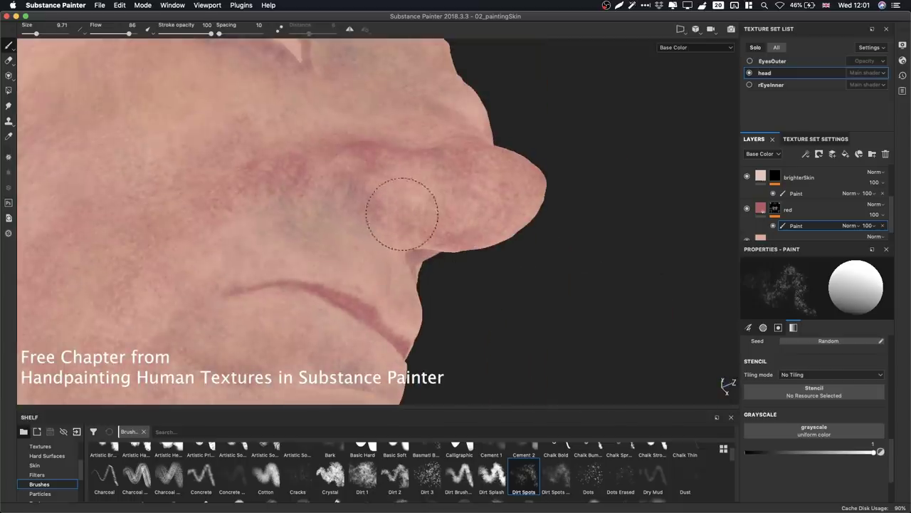
left_click_drag(487, 217, 508, 280, "alt")
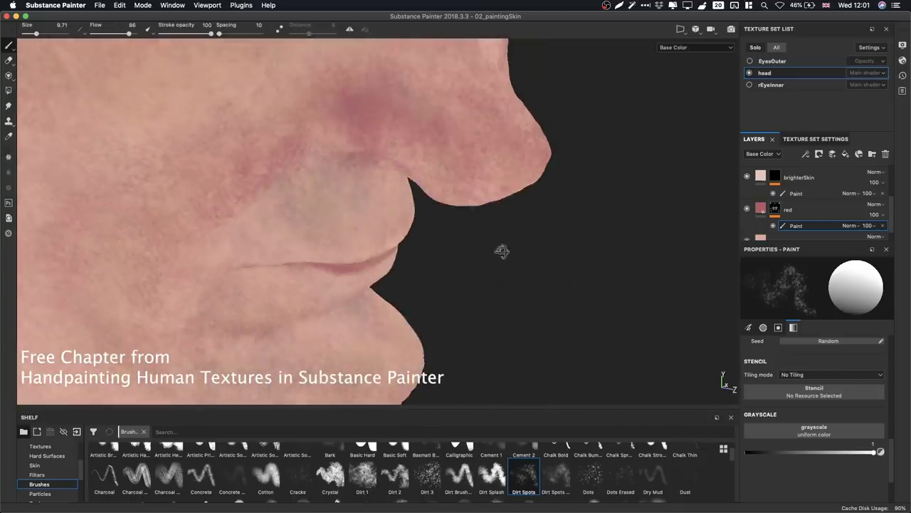
Erase part of the strong red on the nostril wing to soften it into the surrounding skin.
key("x")
left_click(391, 133)
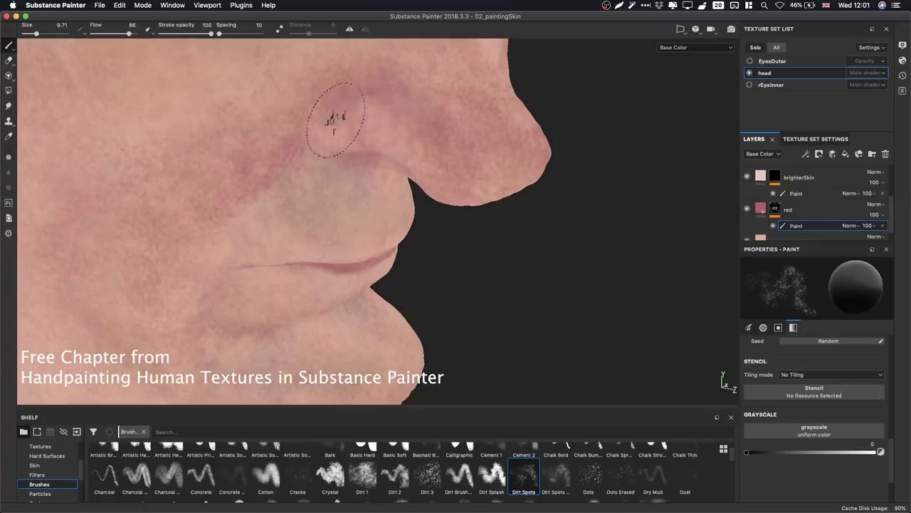
key("x")
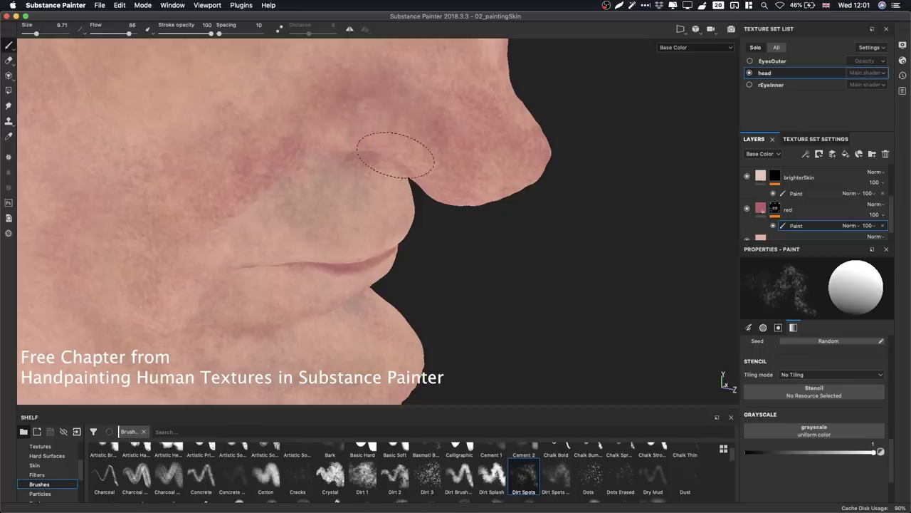
Paint red across the lower part of the chin, checking it from the side and the front.
mouse_move(393, 150)
left_mouse_down("alt")
mouse_move(396, 121)
mouse_move(402, 192)
mouse_move(380, 206)
mouse_move(368, 195)
mouse_move(292, 207)
mouse_move(396, 188)
mouse_move(362, 183)
mouse_move(462, 181)
mouse_move(424, 211)
mouse_move(406, 193)
mouse_move(428, 166)
mouse_move(382, 130)
mouse_move(216, 121)
mouse_move(449, 220)
mouse_move(463, 274)
left_mouse_up("alt")
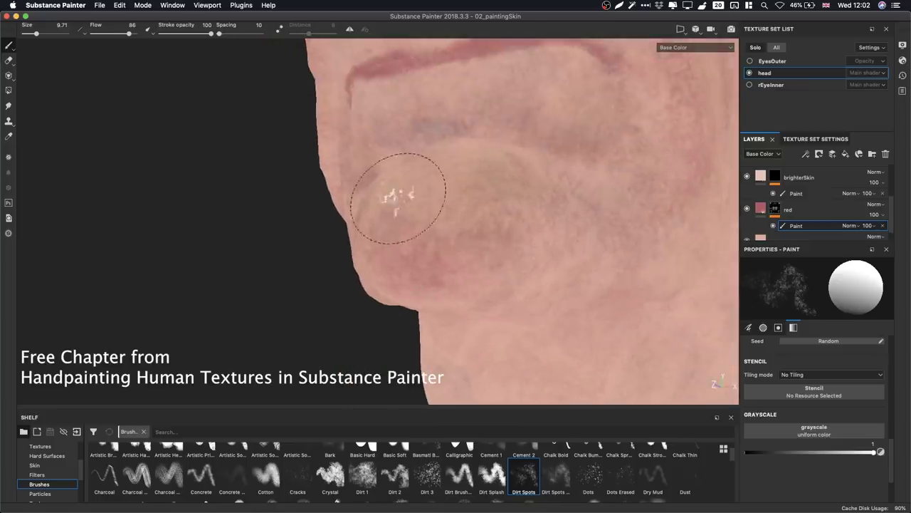
left_click_drag(407, 193, 436, 212, "alt")
left_click_drag(488, 235, 482, 235, "alt")
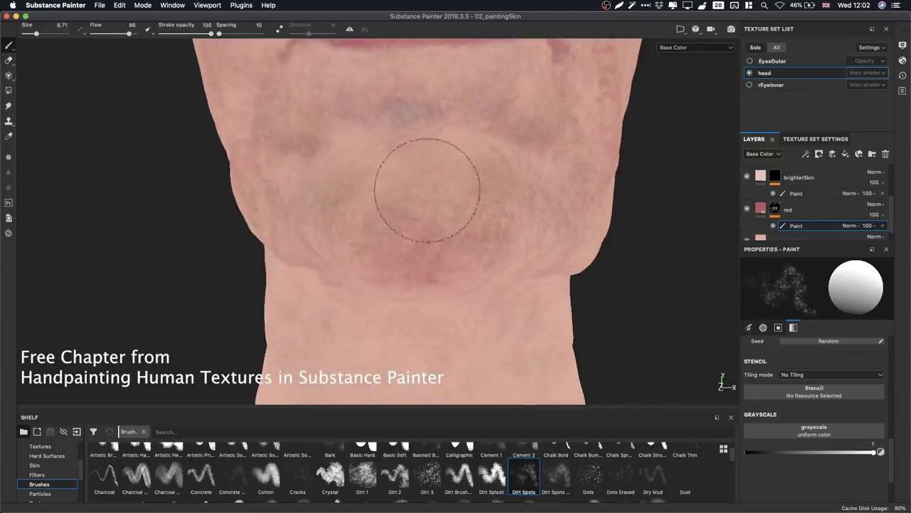
Add faint red along the folds of the throat and neck below the chin.
mouse_move(525, 200)
left_mouse_down("alt")
mouse_move(525, 167)
mouse_move(527, 265)
mouse_move(486, 148)
left_mouse_up("alt")
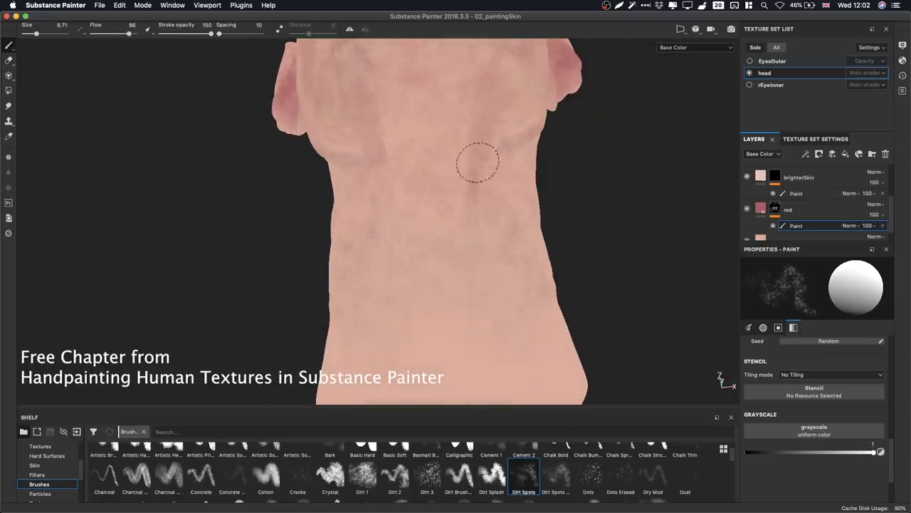
mouse_move(456, 234)
left_mouse_down("alt")
mouse_move(309, 284)
mouse_move(498, 247)
left_mouse_up("alt")
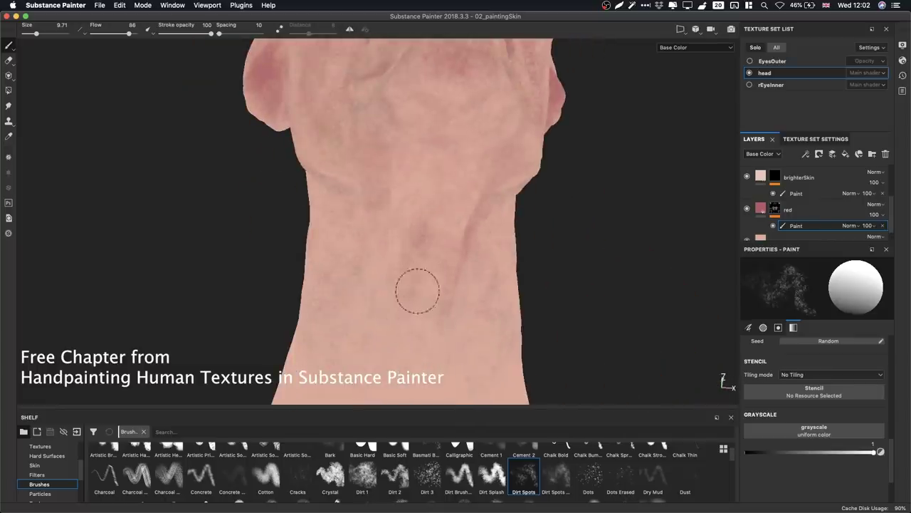
left_click_drag(367, 273, 513, 302, "alt")
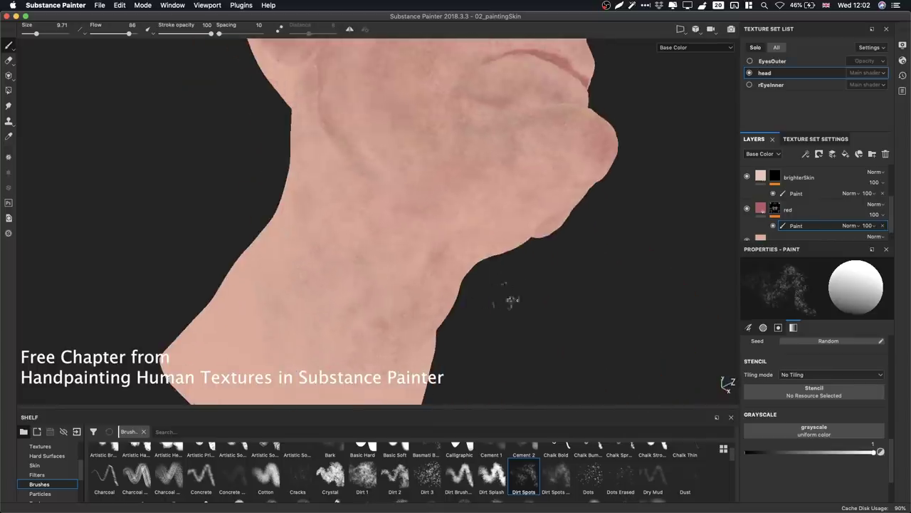
Refine the red around the nostril wing and adjoining cheek from close up, alternating painting and erasing.
mouse_move(344, 300)
left_mouse_down("alt")
mouse_move(393, 280)
mouse_move(317, 303)
mouse_move(417, 210)
left_mouse_up("alt")
right_click_drag(385, 218, 603, 301, "alt")
middle_click_drag(385, 274, 389, 250, "alt")
right_click_drag(389, 250, 464, 291, "alt")
mouse_move(463, 291)
left_mouse_down("alt")
mouse_move(325, 285)
mouse_move(380, 261)
mouse_move(475, 264)
mouse_move(423, 261)
left_mouse_up("alt")
key("x")
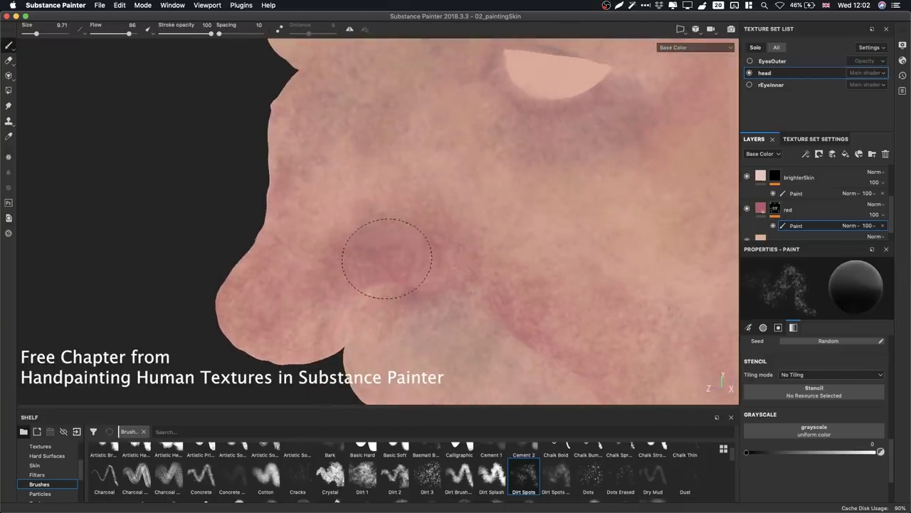
key("x")
mouse_move(342, 240)
left_mouse_down("alt")
mouse_move(401, 254)
mouse_move(315, 240)
left_mouse_up("alt")
key("x")
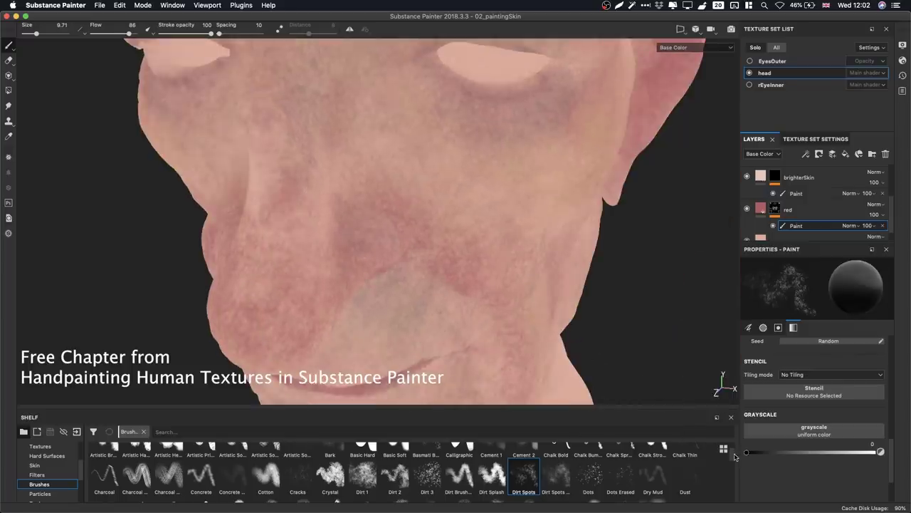
Switch to the Spots Spray brush from the brush library.
scroll(731, 457, "down", 5)
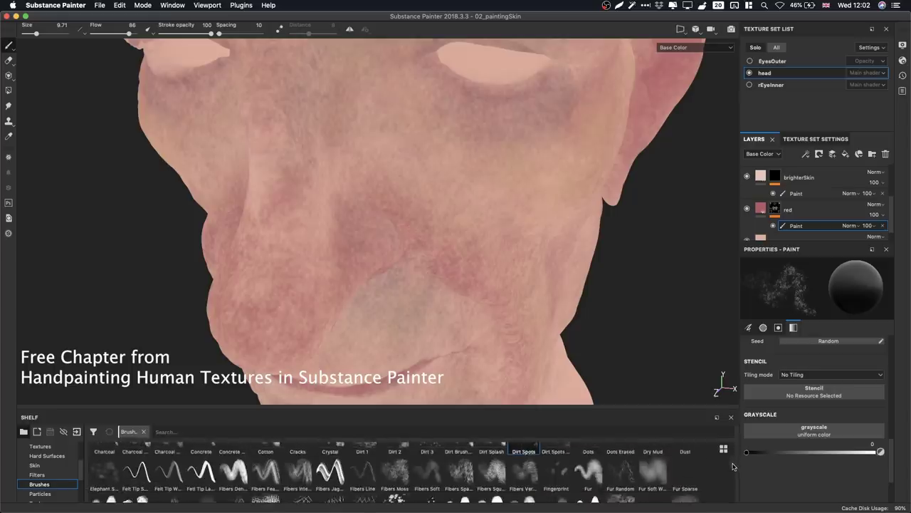
scroll(730, 475, "down", 2)
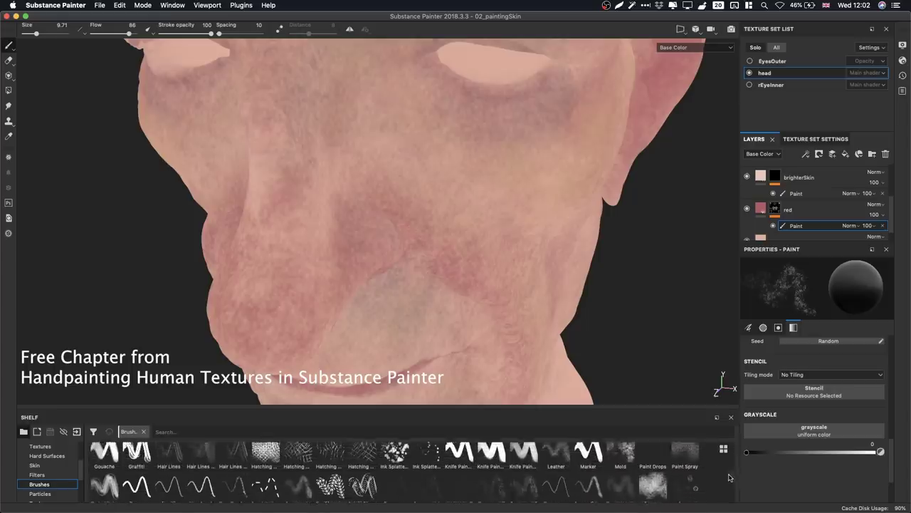
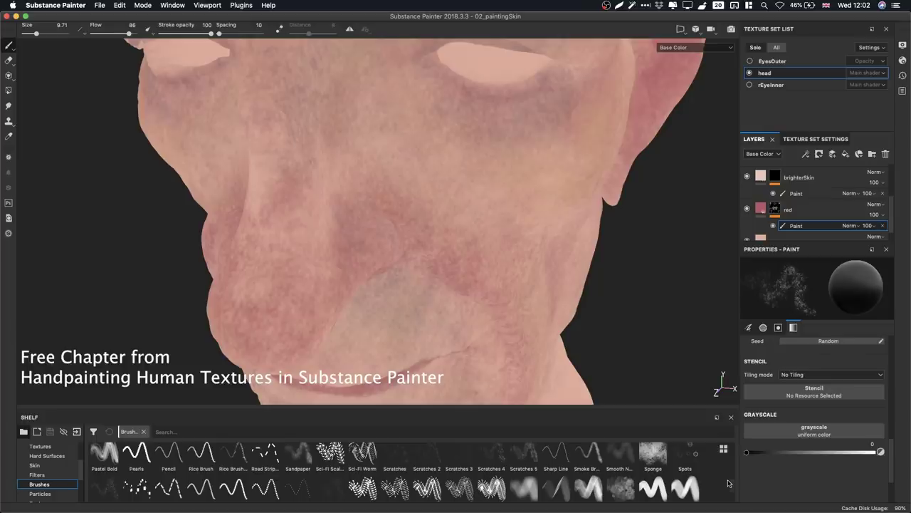
scroll(728, 484, "down", 2)
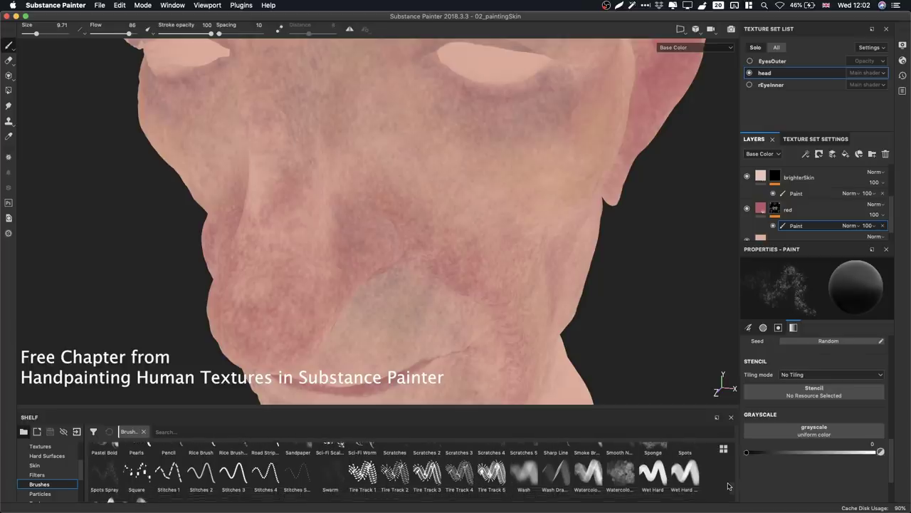
scroll(727, 487, "down", 1)
left_click(104, 461)
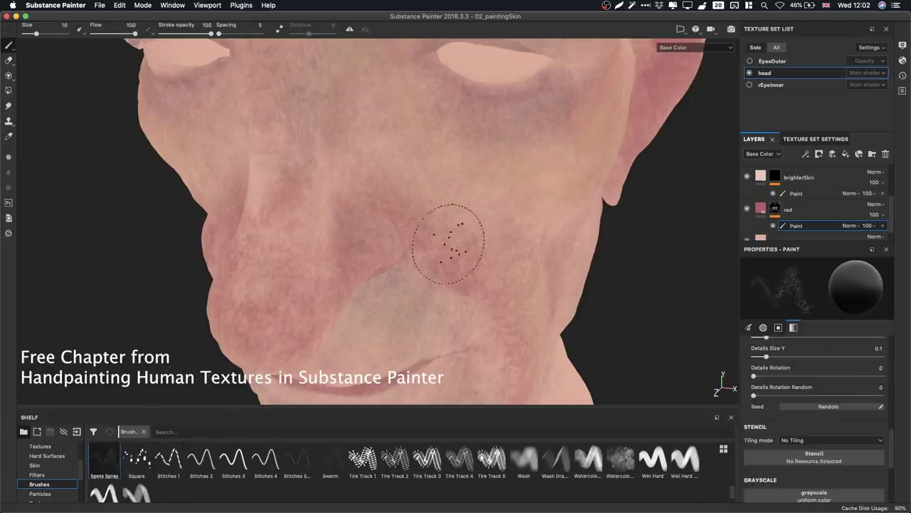
Spray mirrored red spots over the cheek beside the nose and around the mouth corners, and save the project.
left_click_drag(398, 297, 370, 244, "alt")
right_click_drag(370, 245, 566, 276, "alt")
left_click_drag(566, 276, 488, 295, "alt")
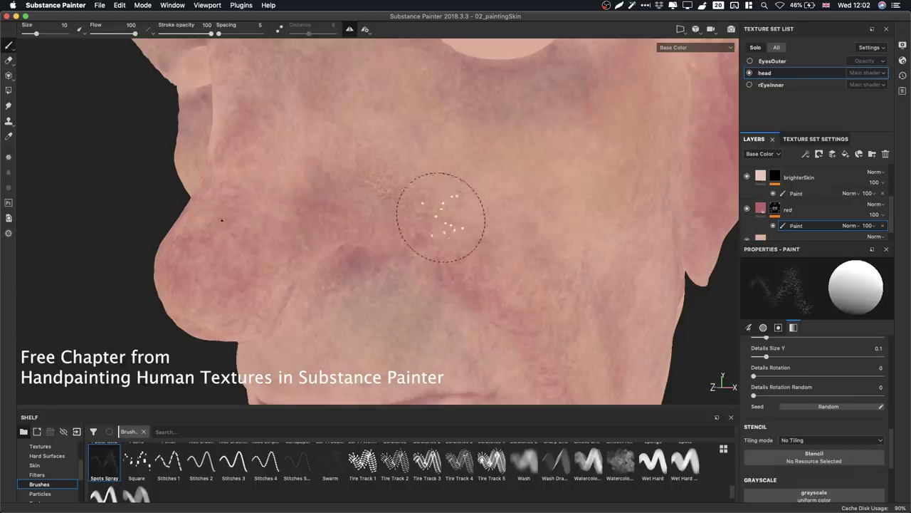
mouse_move(527, 291)
left_mouse_down("alt")
mouse_move(449, 182)
mouse_move(434, 193)
left_mouse_up("alt")
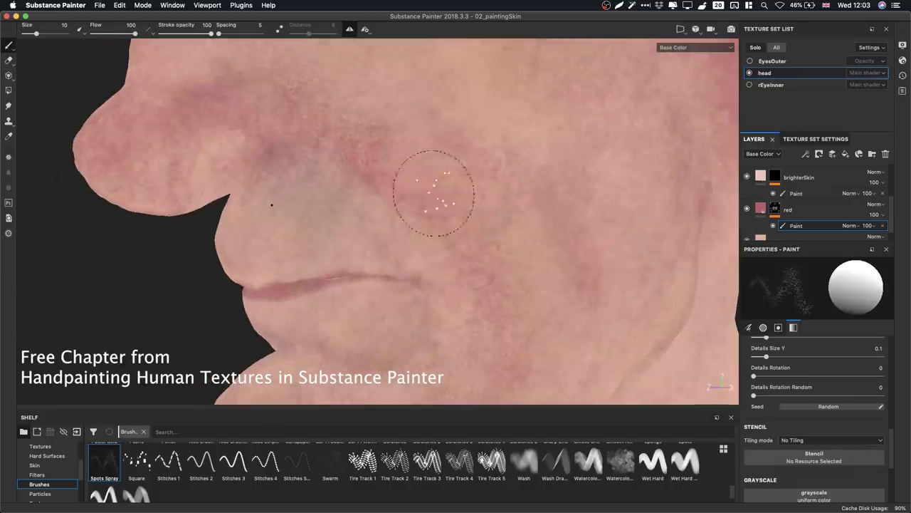
mouse_move(491, 270)
left_mouse_down("alt")
mouse_move(511, 264)
mouse_move(484, 256)
mouse_move(535, 209)
left_mouse_up("alt")
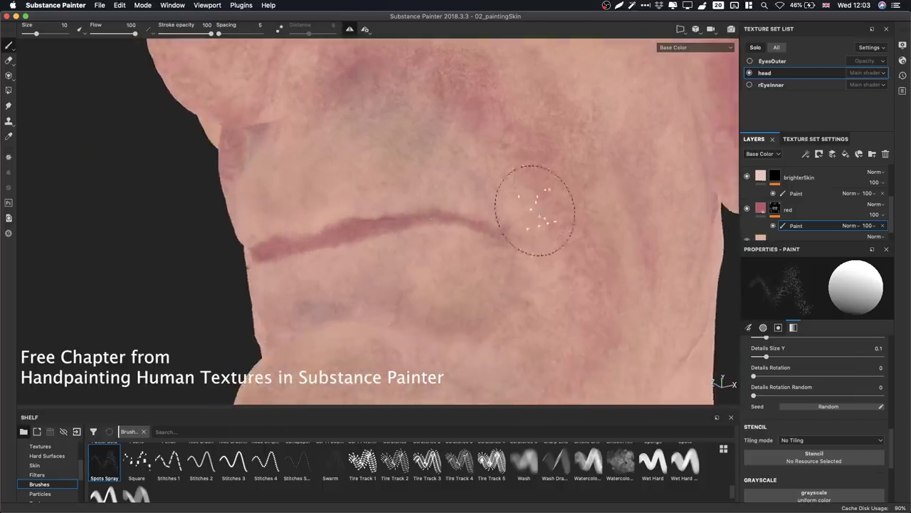
middle_click_drag(534, 209, 568, 256, "alt")
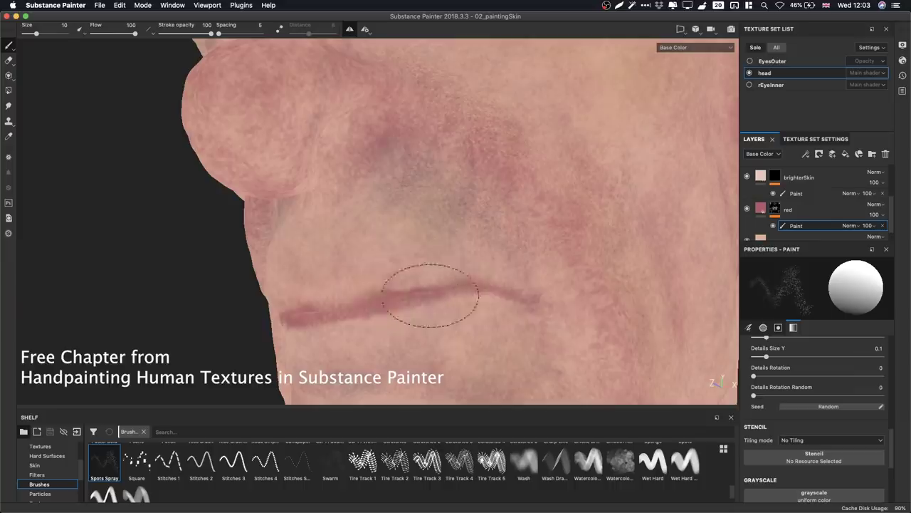
mouse_move(368, 321)
left_mouse_down("alt")
mouse_move(434, 246)
mouse_move(486, 254)
mouse_move(409, 272)
mouse_move(423, 199)
mouse_move(470, 270)
left_mouse_up("alt")
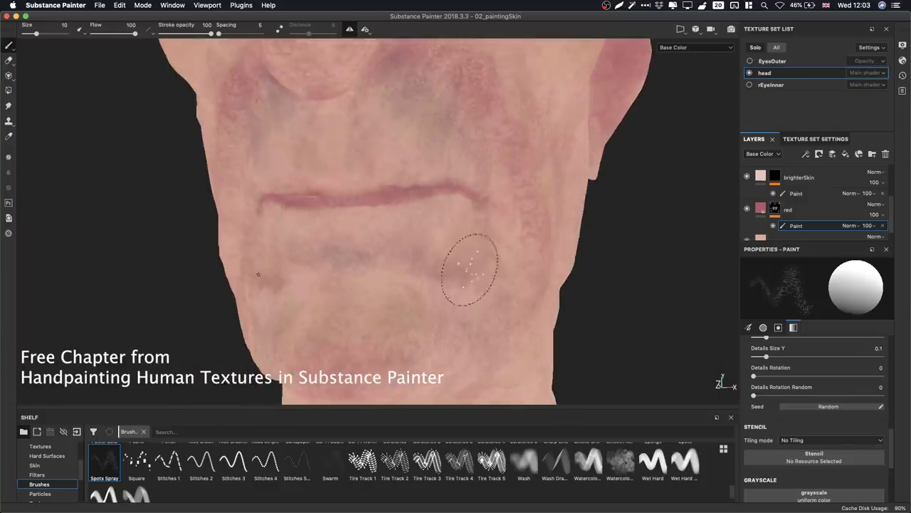
key("super+s")
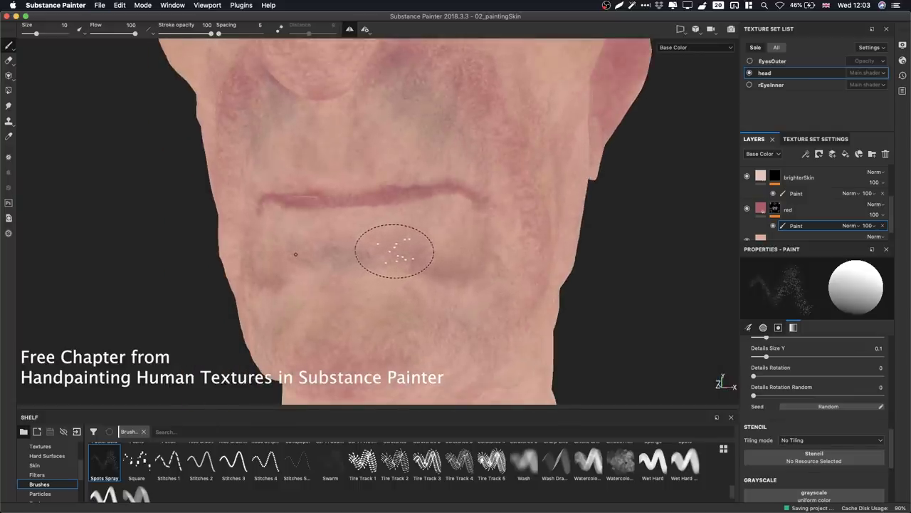
Extend the sprayed red spots along the jaw and upper neck and across the lower cheek.
mouse_move(434, 254)
left_mouse_down("alt")
mouse_move(487, 223)
mouse_move(470, 250)
left_mouse_up("alt")
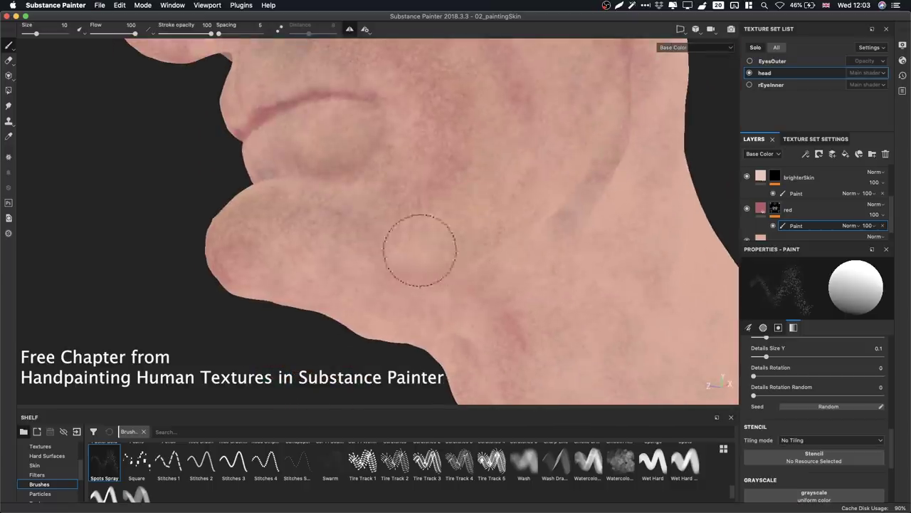
mouse_move(509, 234)
left_mouse_down("alt")
mouse_move(541, 294)
mouse_move(586, 260)
mouse_move(454, 218)
mouse_move(533, 252)
mouse_move(605, 236)
mouse_move(519, 255)
mouse_move(444, 156)
mouse_move(488, 208)
left_mouse_up("alt")
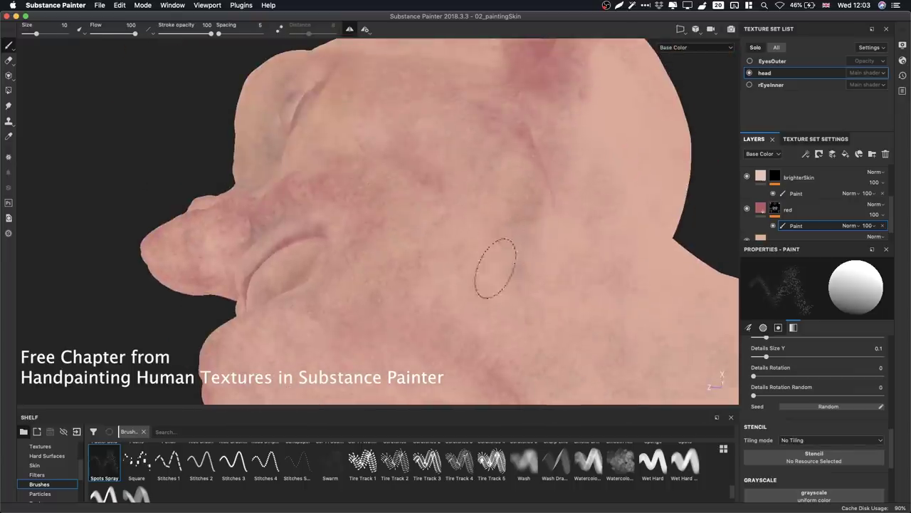
mouse_move(437, 223)
left_mouse_down("alt")
mouse_move(501, 289)
mouse_move(527, 238)
left_mouse_up("alt")
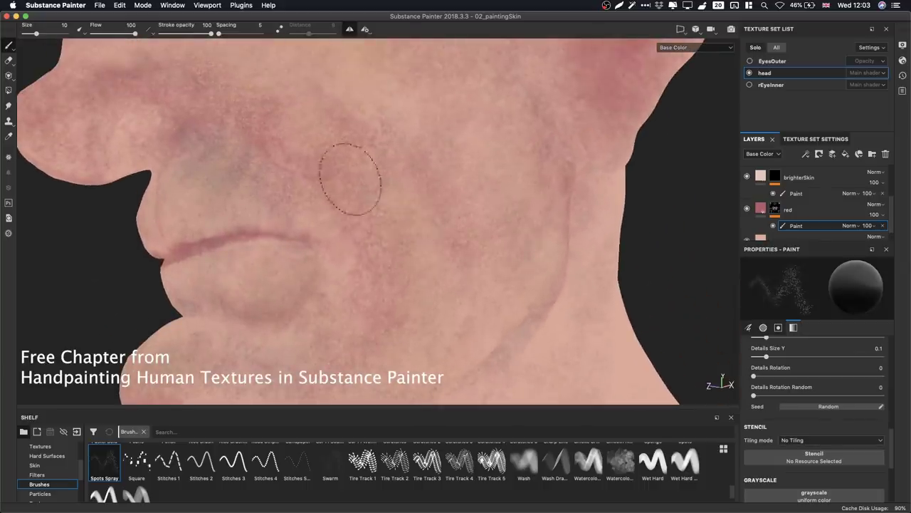
mouse_move(409, 216)
left_mouse_down("alt")
mouse_move(610, 266)
mouse_move(535, 295)
left_mouse_up("alt")
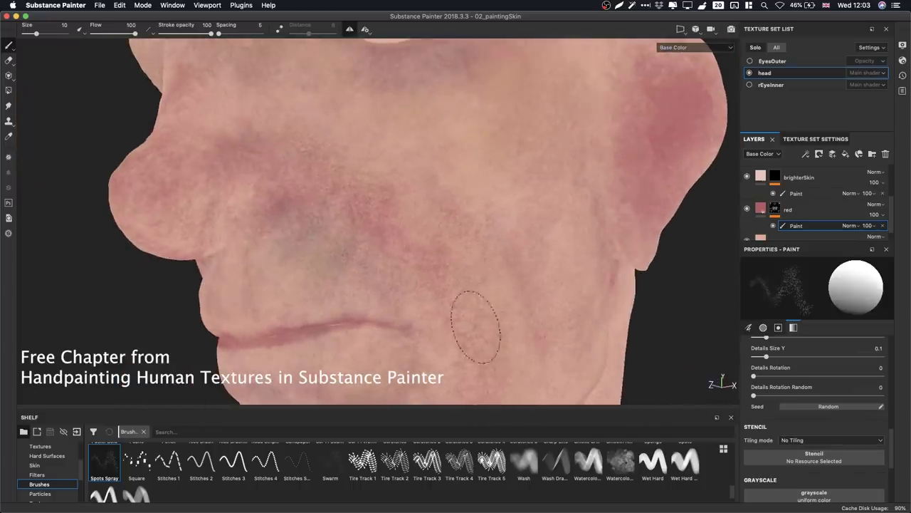
Thin out the red spots on the cheek, reduce the brush flow to 47 and spray faint red around the eyes.
key("x")
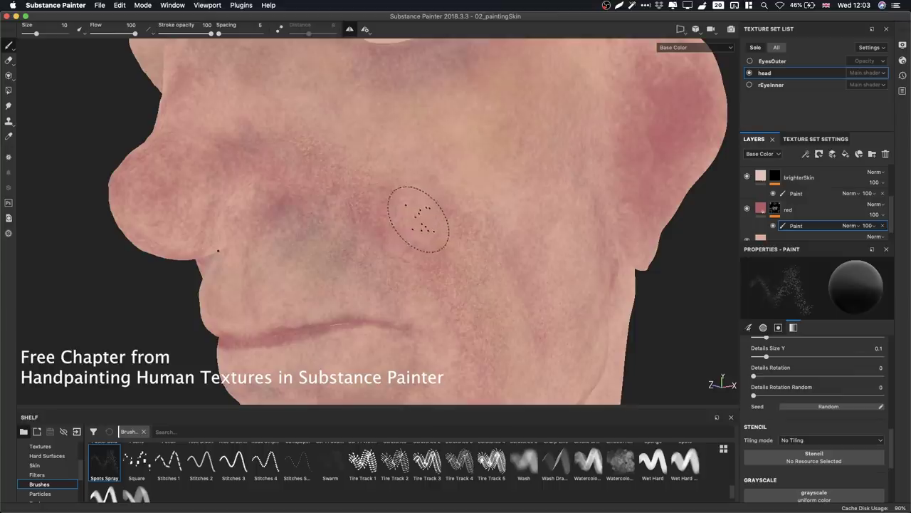
left_click_drag(423, 218, 399, 229, "super")
left_click_drag(362, 188, 518, 207, "alt")
key("x")
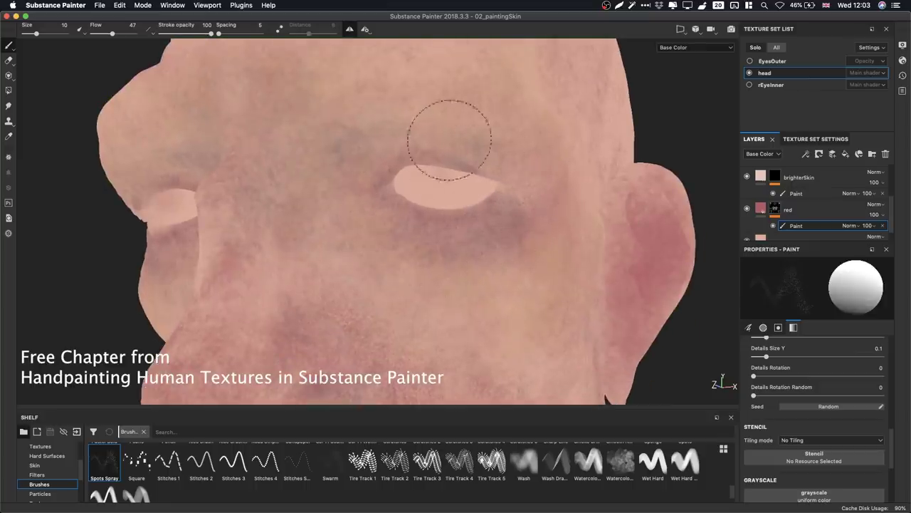
left_click_drag(395, 162, 371, 136, "alt")
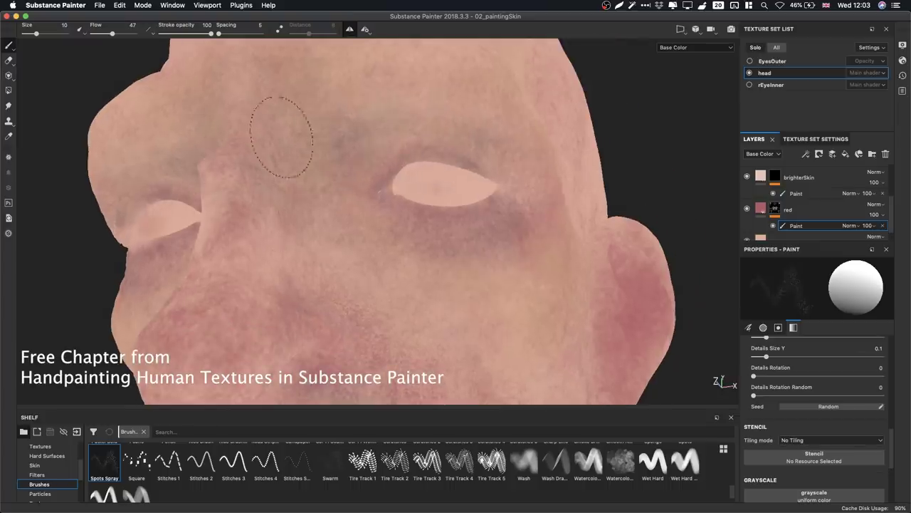
Alternate erasing and spraying red spots across the cheek in front of the ear, the temple and the side of the skull.
key("x")
mouse_move(496, 242)
left_mouse_down("alt")
mouse_move(450, 244)
mouse_move(191, 132)
mouse_move(160, 134)
left_mouse_up("alt")
right_click_drag(370, 171, 420, 175, "alt")
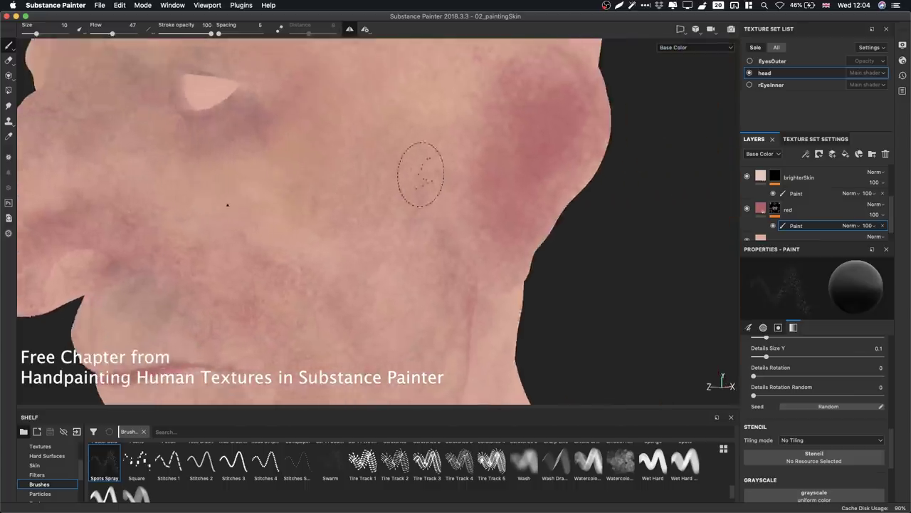
left_click_drag(421, 175, 482, 197, "alt")
key("x")
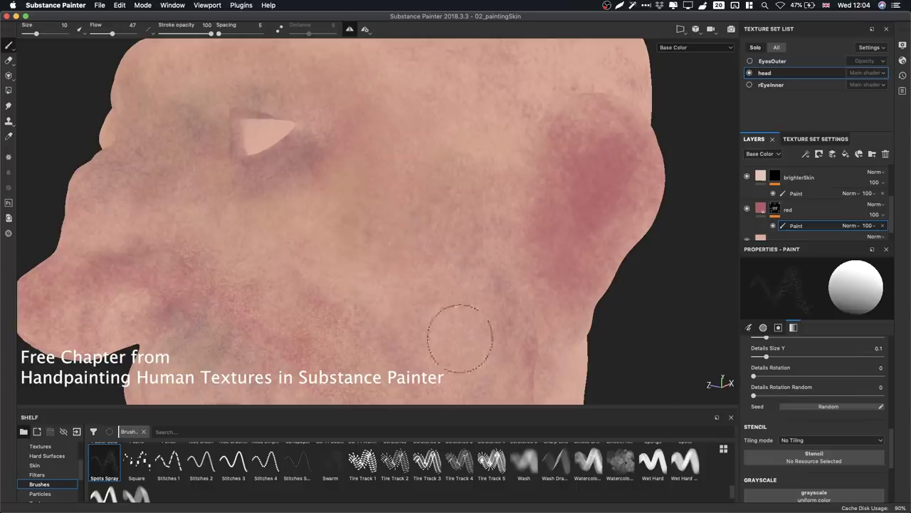
left_click_drag(415, 153, 452, 277, "alt")
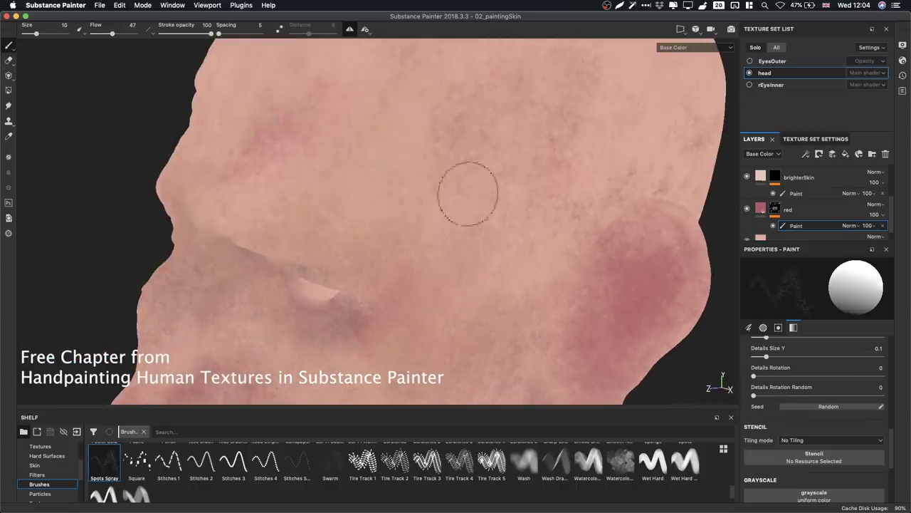
mouse_move(539, 167)
left_mouse_down("alt")
mouse_move(555, 237)
mouse_move(621, 200)
left_mouse_up("alt")
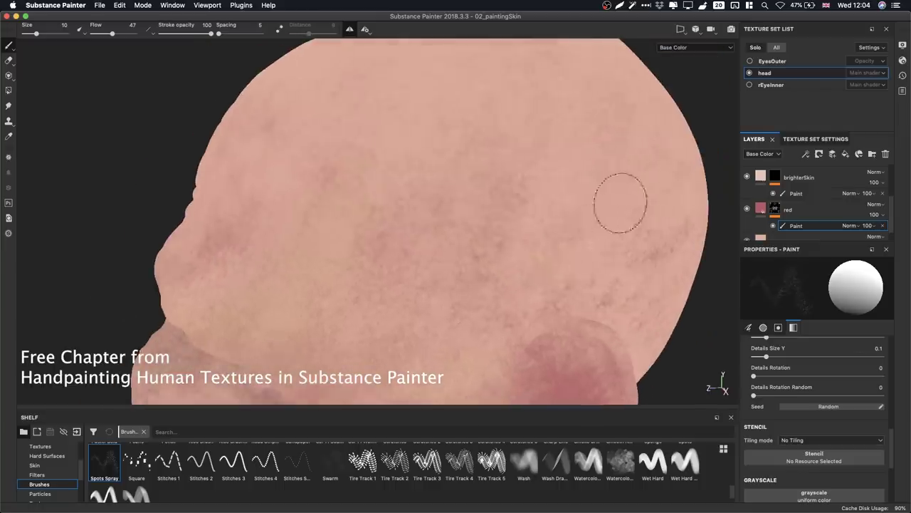
Try sampling a colour from the side of the skull, and set the mask brush's grayscale value to 0.
key("p")
left_click(541, 195)
left_click(541, 195)
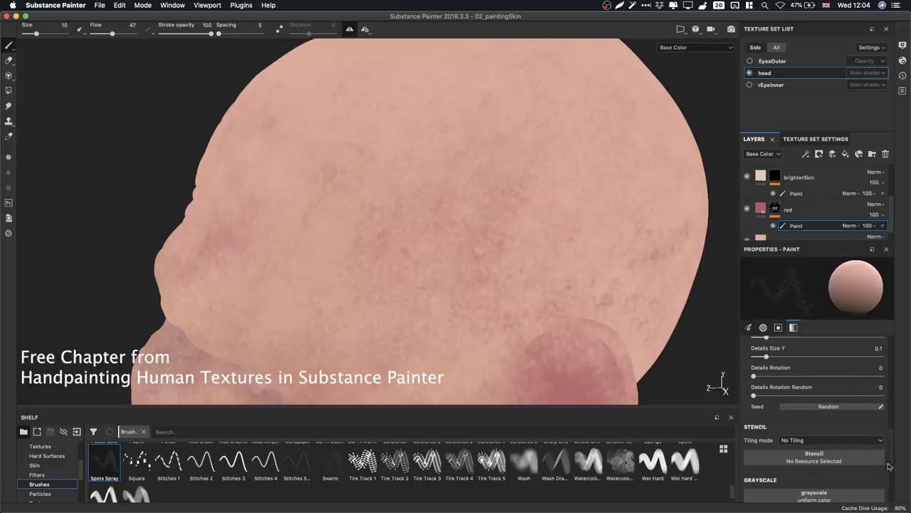
left_click_drag(888, 466, 892, 498)
left_click_drag(801, 388, 742, 383)
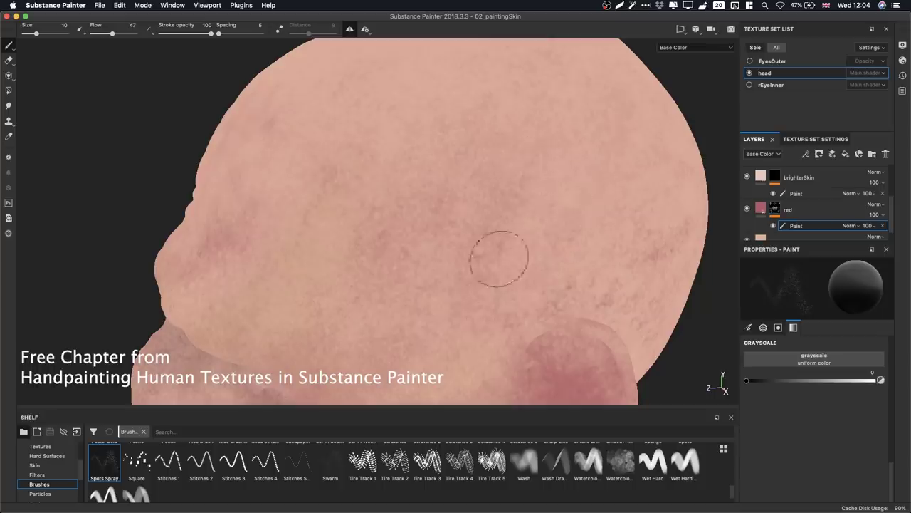
Enlarge the brush to 23.24 and build up red spots above the ear, alternating between painting and erasing.
key("x")
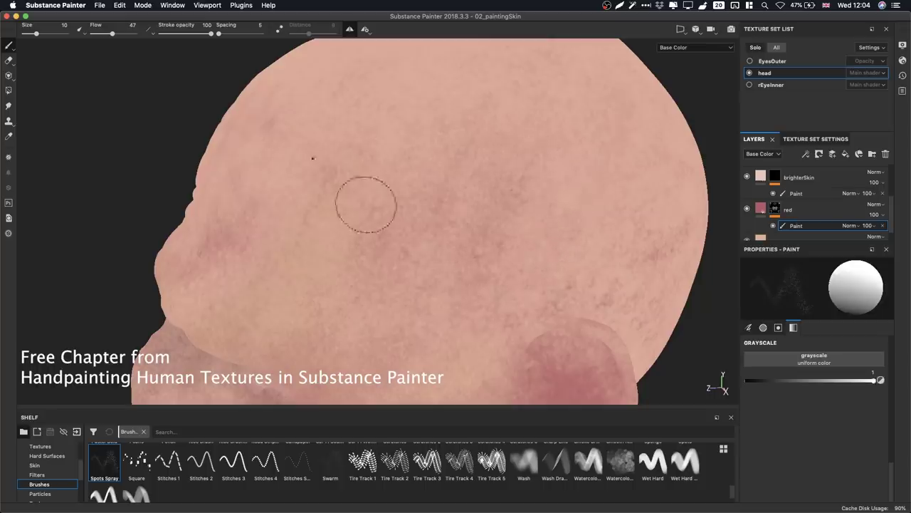
key("x")
mouse_move(463, 222)
right_mouse_down("ctrl")
mouse_move(447, 217)
mouse_move(525, 204)
right_mouse_up("ctrl")
key("x")
key("x")
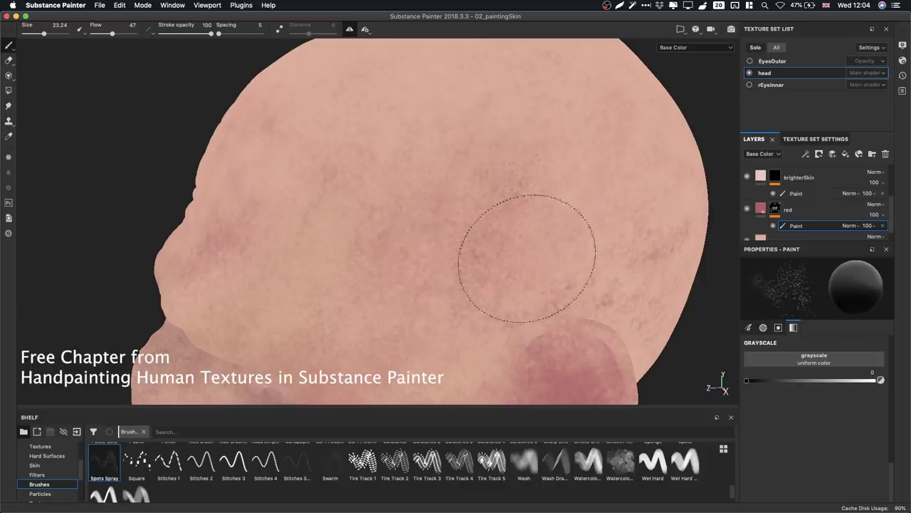
key("x")
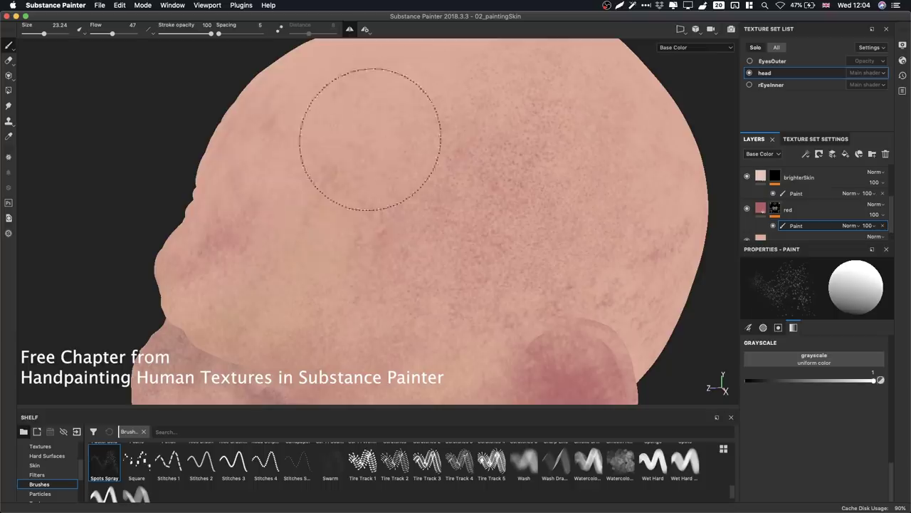
left_click(345, 191)
Spray large red spots across the forehead and break up the red above the brow by erasing.
mouse_move(345, 191)
left_mouse_down("alt")
mouse_move(448, 195)
mouse_move(541, 175)
mouse_move(492, 169)
left_mouse_up("alt")
middle_click_drag(374, 224, 464, 224, "alt")
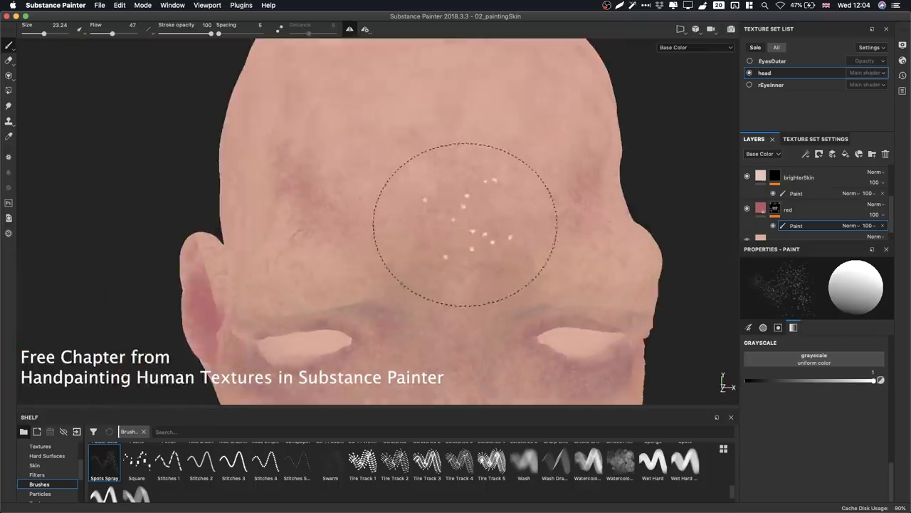
left_click_drag(464, 224, 438, 261, "alt")
mouse_move(377, 267)
left_mouse_down("alt")
mouse_move(498, 255)
mouse_move(451, 285)
left_mouse_up("alt")
key("x")
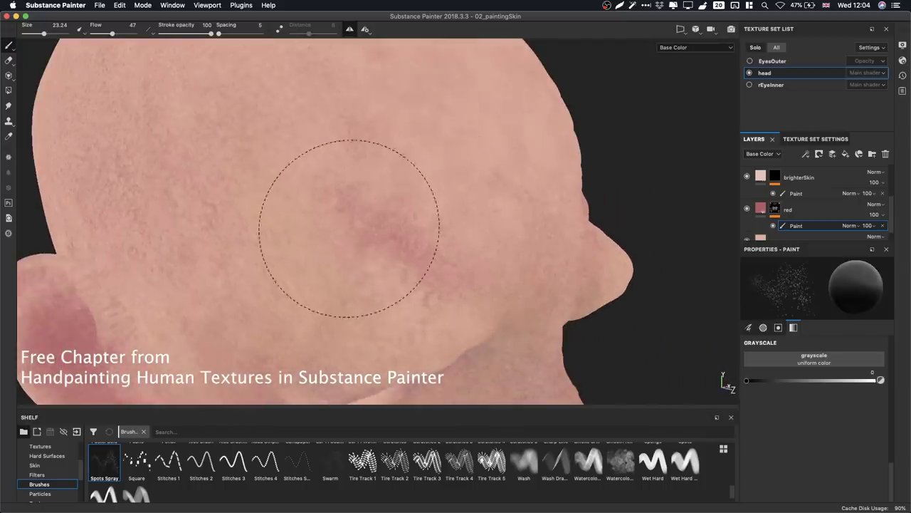
Vary the red on the bridge of the nose and inner eye area by alternating painting and erasing.
left_click_drag(422, 240, 444, 171, "alt")
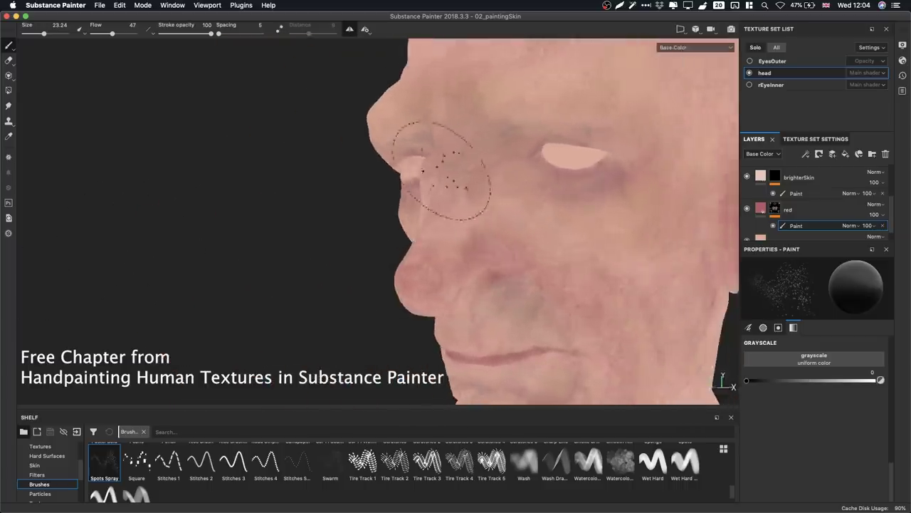
right_click_drag(444, 172, 519, 218, "alt")
key("x")
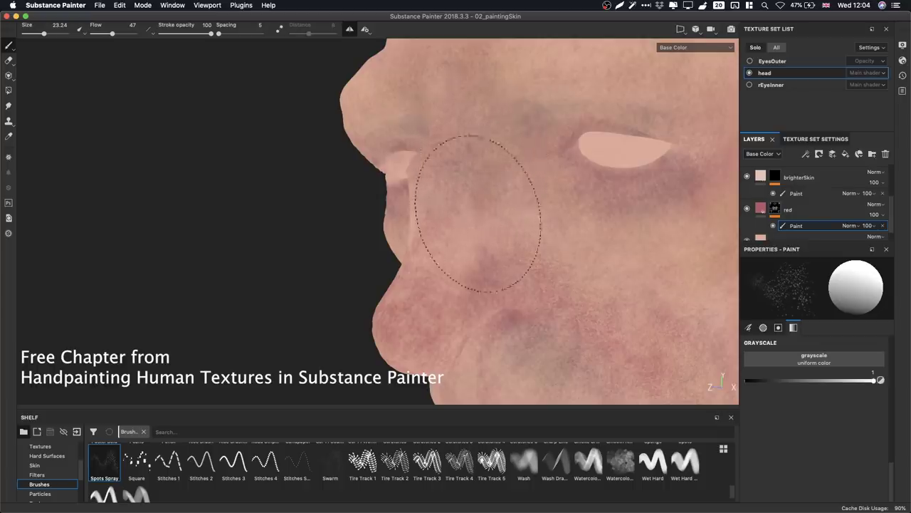
key("x")
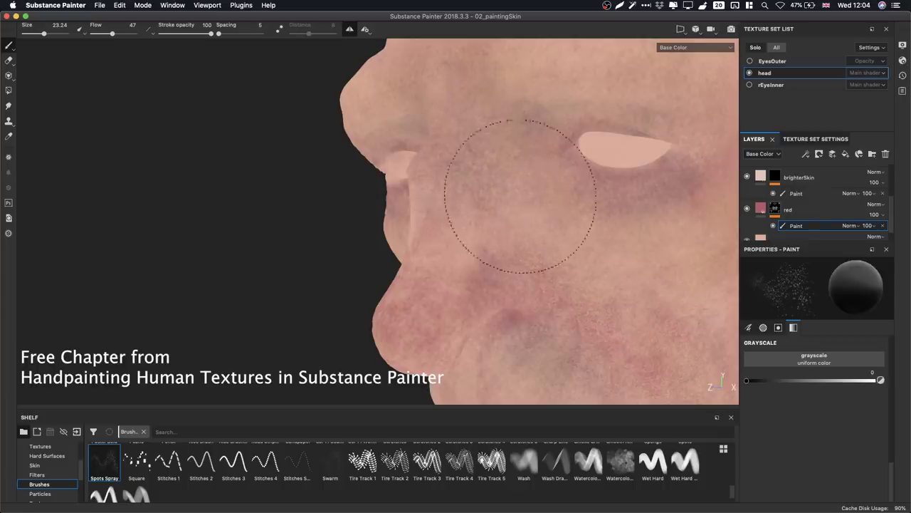
Reduce the brush size to 9.62 and refine the red spots on the cheek beside the nose, alternating erasing and painting.
middle_click_drag(525, 239, 443, 178, "alt")
mouse_move(444, 179)
right_mouse_down("alt")
mouse_move(464, 212)
mouse_move(409, 195)
right_mouse_up("alt")
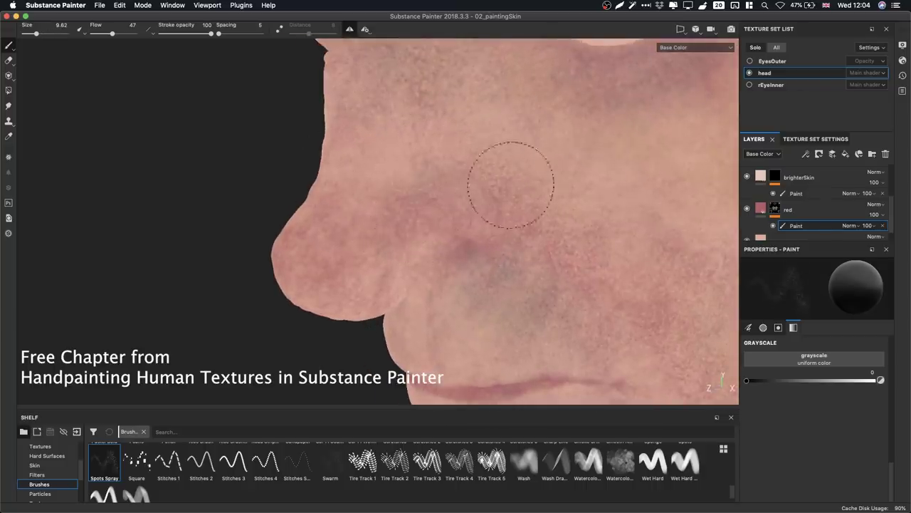
mouse_move(572, 184)
left_mouse_down("alt")
mouse_move(515, 256)
mouse_move(538, 265)
mouse_move(427, 305)
mouse_move(521, 197)
mouse_move(584, 195)
mouse_move(532, 210)
left_mouse_up("alt")
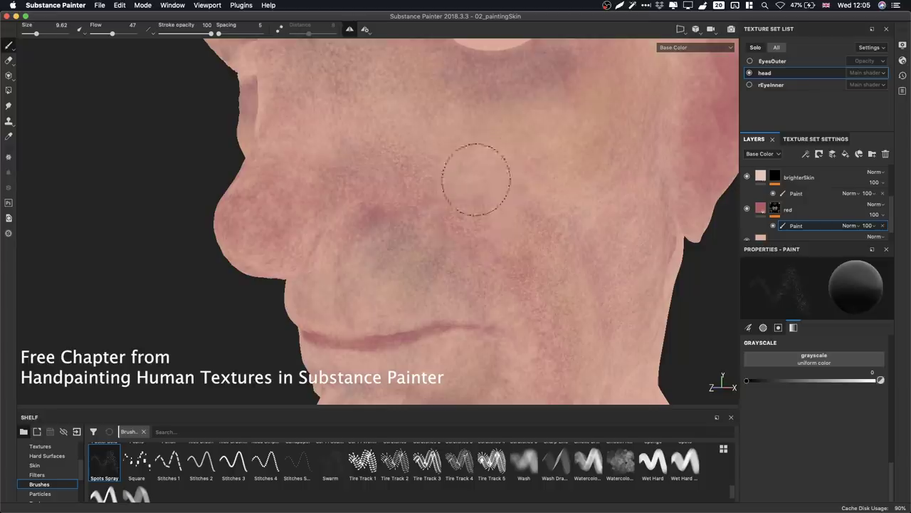
key("x")
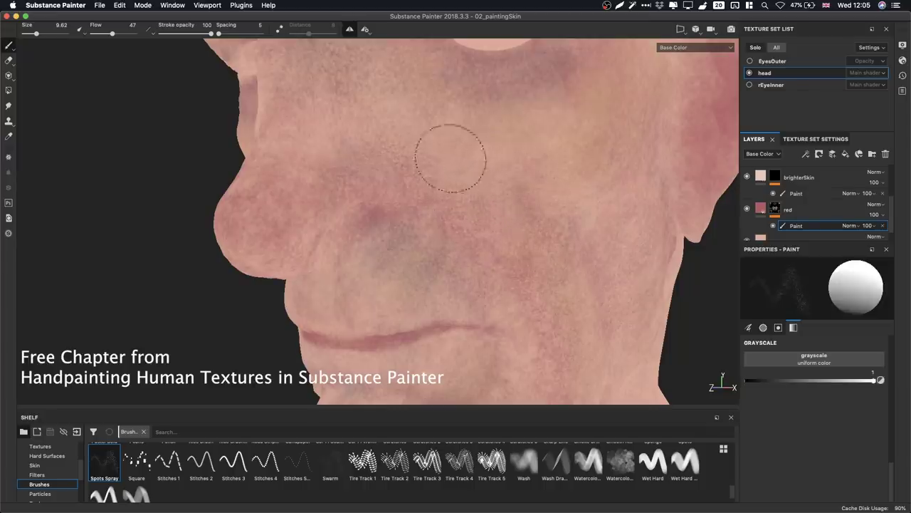
Touch up the red around the mouth and chin, and review the whole face from the front.
mouse_move(545, 242)
left_mouse_down("alt")
mouse_move(520, 206)
mouse_move(499, 235)
mouse_move(474, 218)
mouse_move(479, 233)
left_mouse_up("alt")
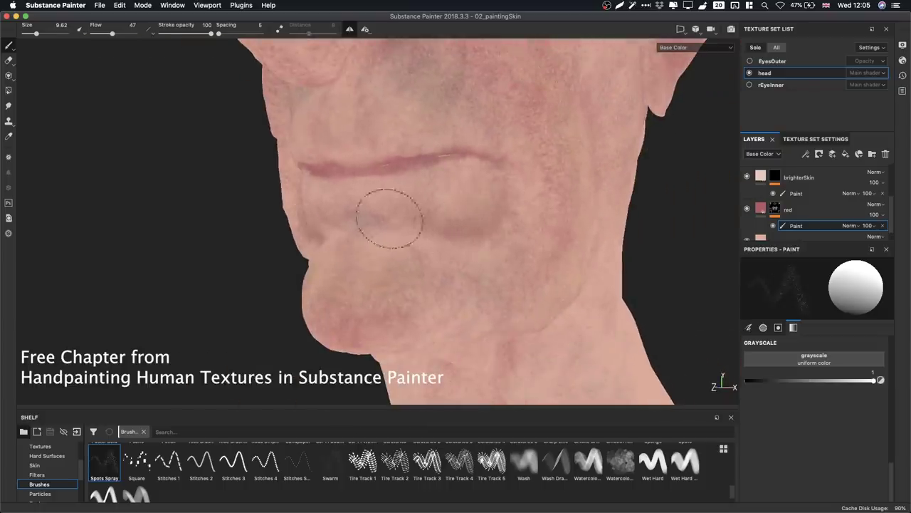
mouse_move(487, 271)
left_mouse_down("alt")
mouse_move(406, 163)
mouse_move(423, 295)
mouse_move(502, 249)
mouse_move(556, 181)
left_mouse_up("alt")
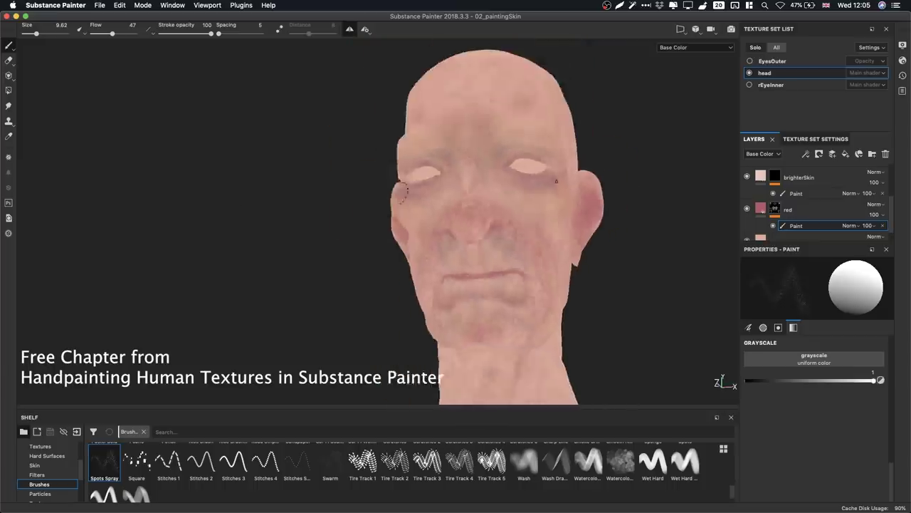
mouse_move(401, 192)
left_mouse_down("alt")
mouse_move(464, 226)
mouse_move(435, 228)
left_mouse_up("alt")
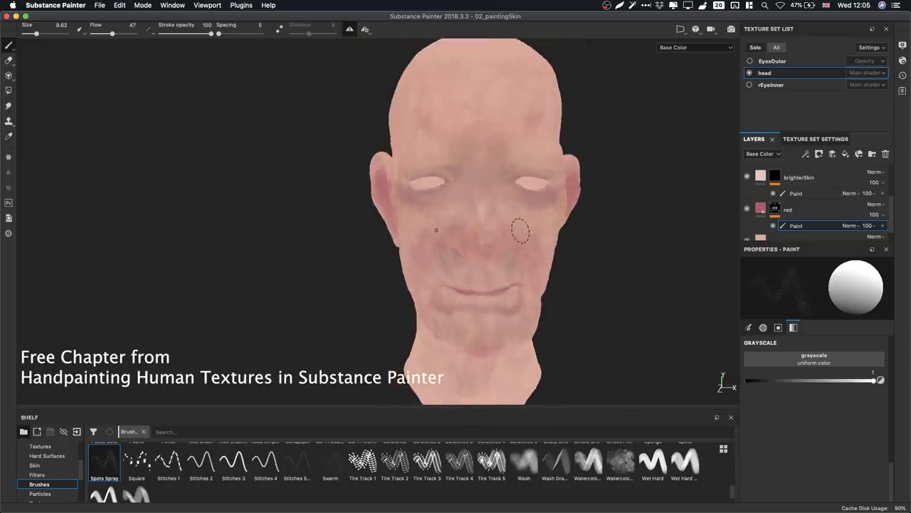
middle_click_drag(520, 230, 437, 187, "alt")
On the brighterSkin layer's mask, reduce the brush size to 6.16 and spray lighter spots over the upper eyelid and brow area.
left_click(796, 195)
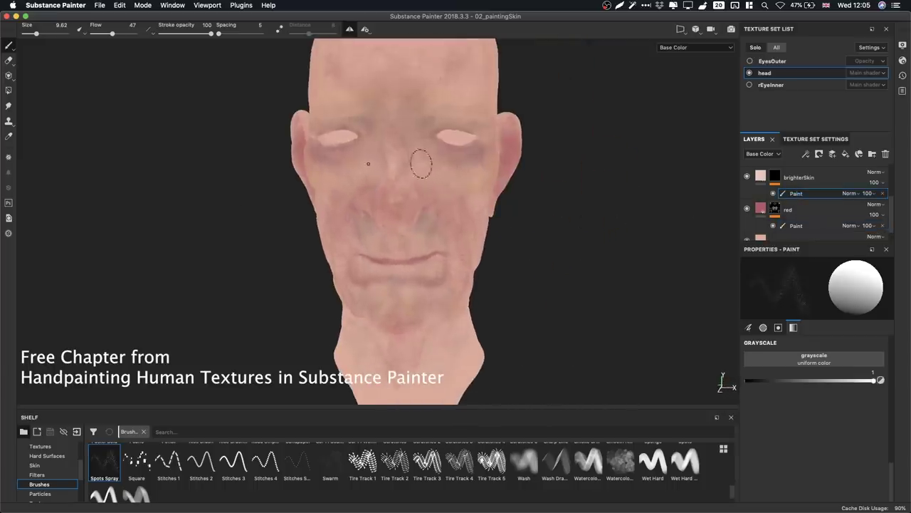
scroll(421, 164, "up", 6)
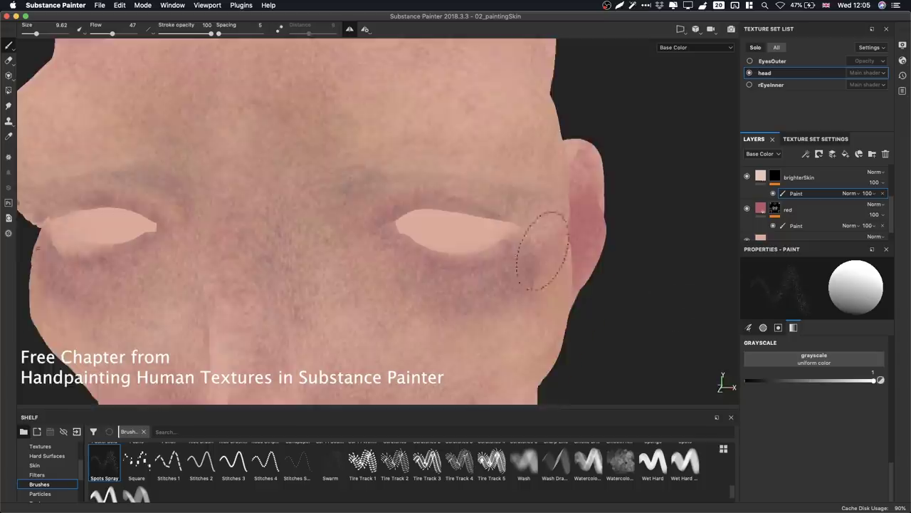
mouse_move(542, 250)
left_mouse_down("alt")
mouse_move(524, 169)
mouse_move(525, 220)
mouse_move(509, 204)
left_mouse_up("alt")
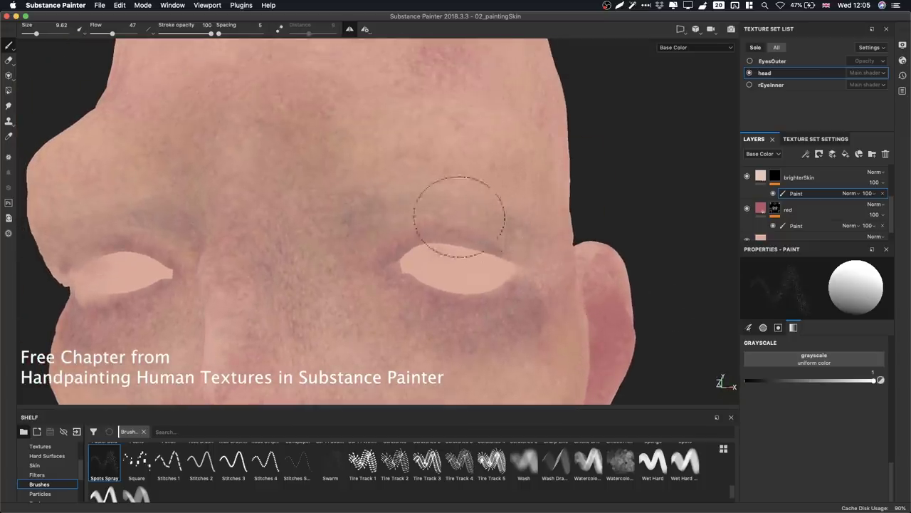
mouse_move(508, 228)
left_mouse_down("alt")
mouse_move(484, 214)
mouse_move(545, 261)
left_mouse_up("alt")
key("bracketleft")
key("bracketleft")
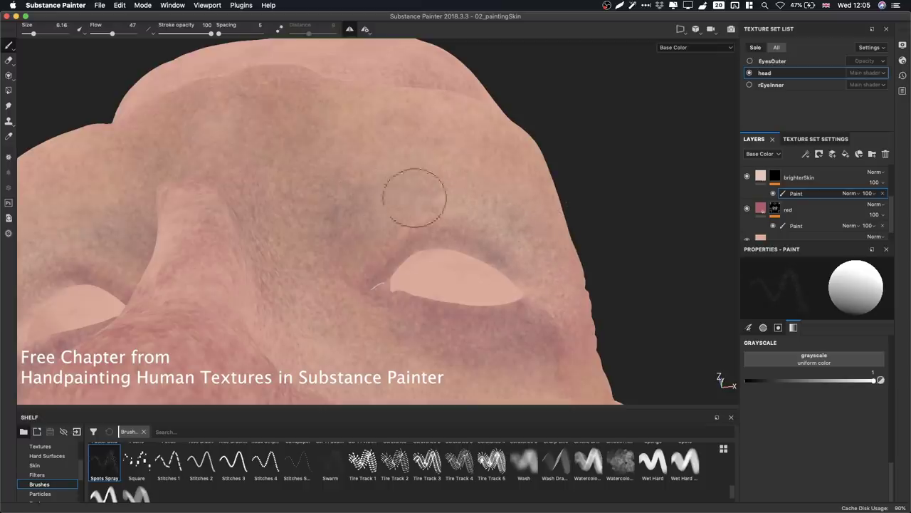
left_click_drag(370, 156, 533, 218, "alt")
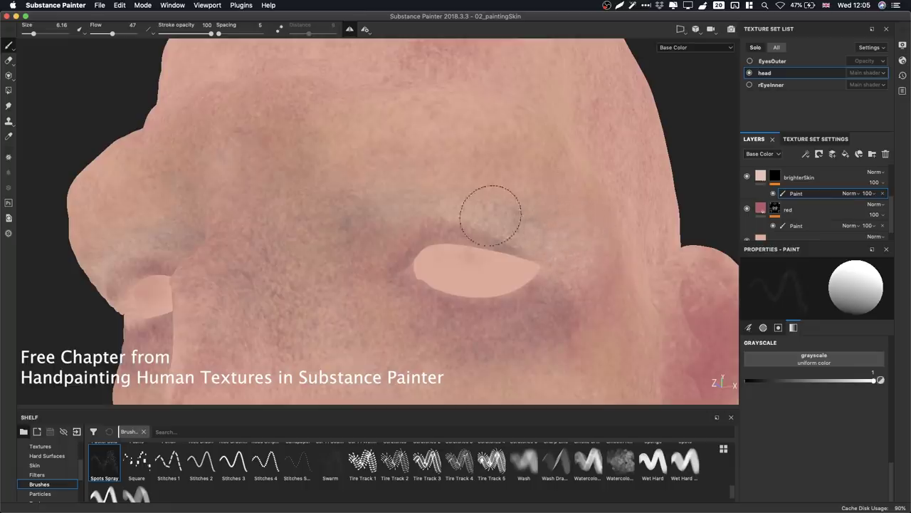
Spray brighter skin over the bag under the eye and towards its outer corner, checking it in the full material view.
left_click_drag(325, 228, 547, 163, "alt")
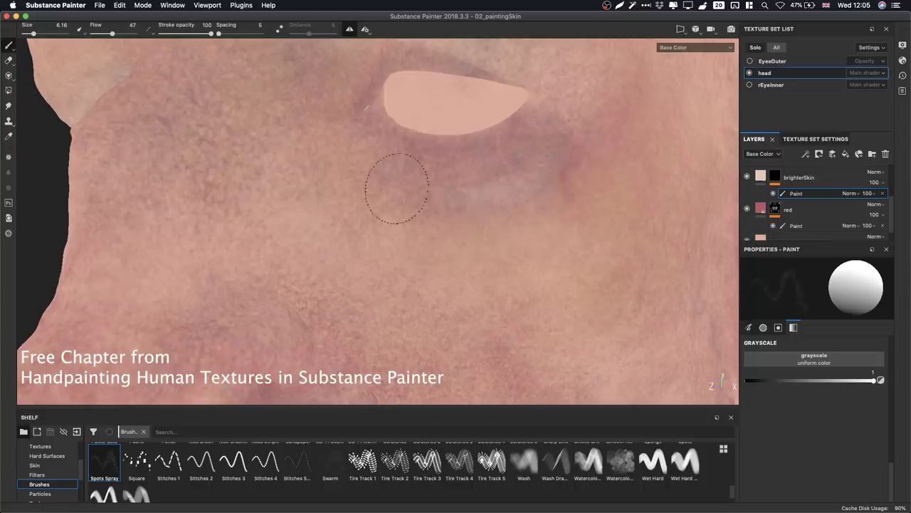
left_click_drag(402, 197, 527, 175, "alt")
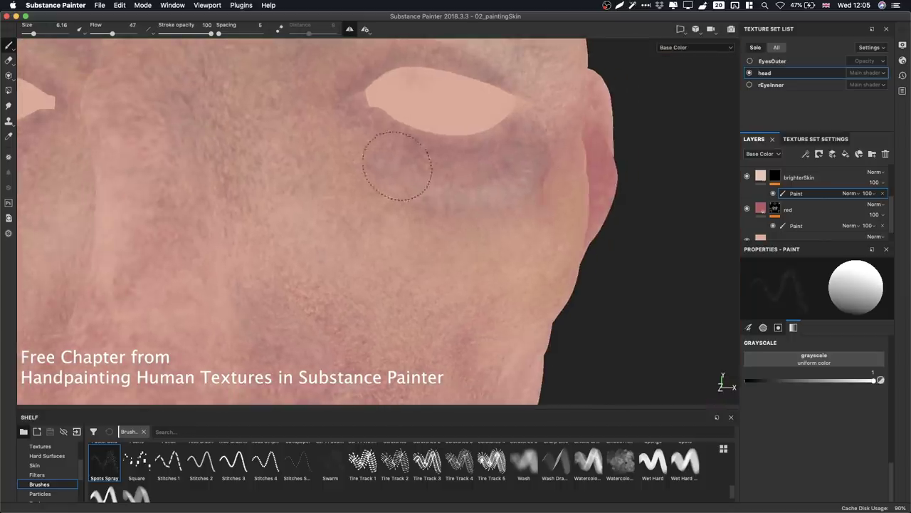
key("m")
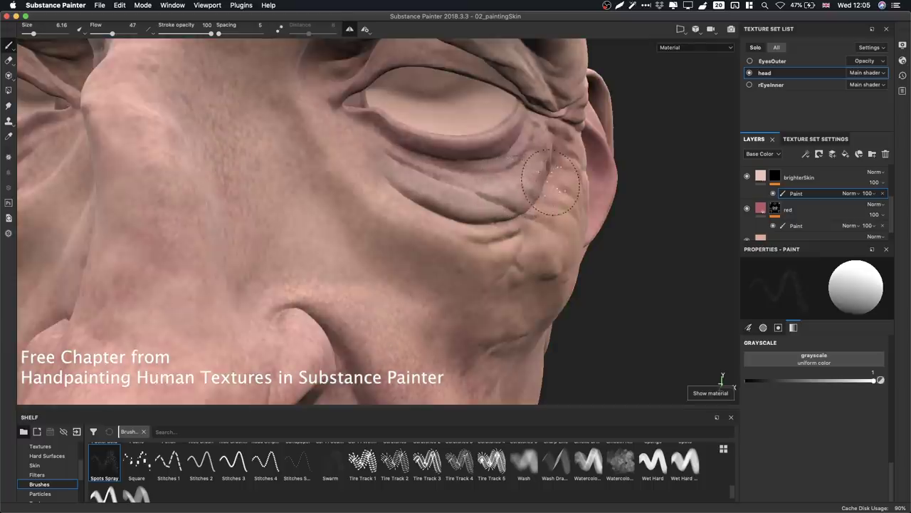
mouse_move(534, 181)
left_mouse_down("alt")
mouse_move(505, 198)
mouse_move(541, 174)
left_mouse_up("alt")
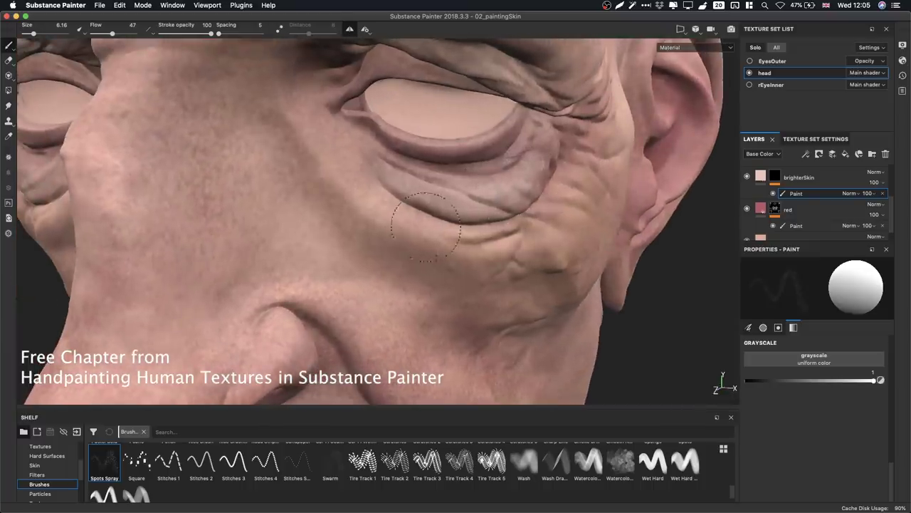
Add brighter skin spots on the cheekbone, the side of the nose and the folds below the eye.
left_click_drag(502, 228, 482, 145, "alt")
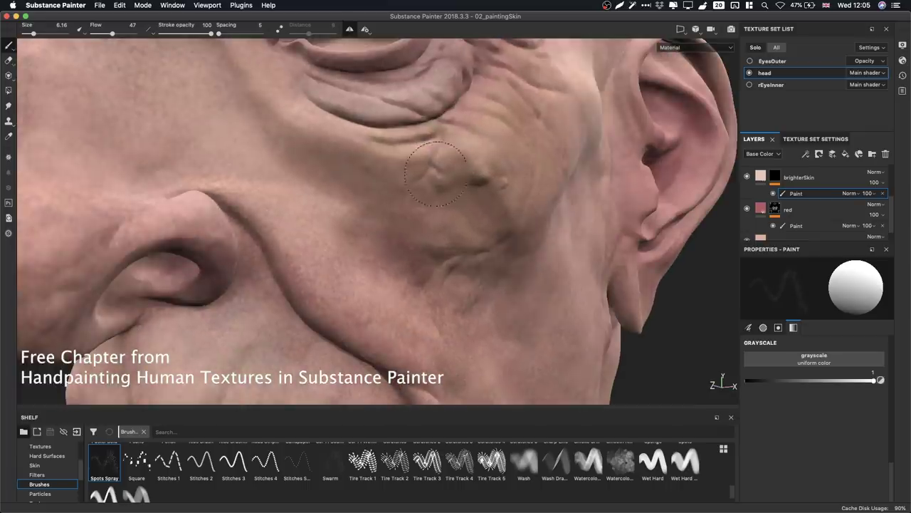
left_click_drag(80, 218, 345, 233, "alt")
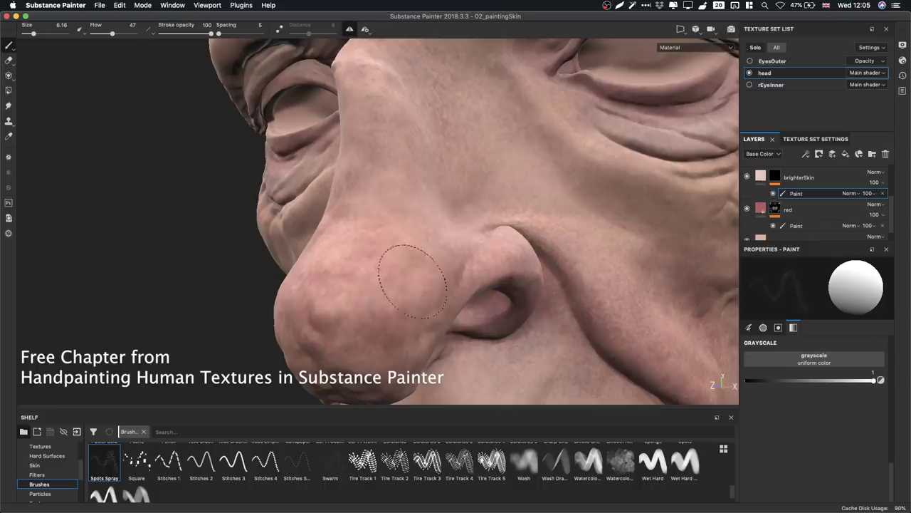
mouse_move(484, 187)
left_mouse_down("alt")
mouse_move(498, 242)
mouse_move(421, 173)
mouse_move(448, 196)
mouse_move(487, 203)
left_mouse_up("alt")
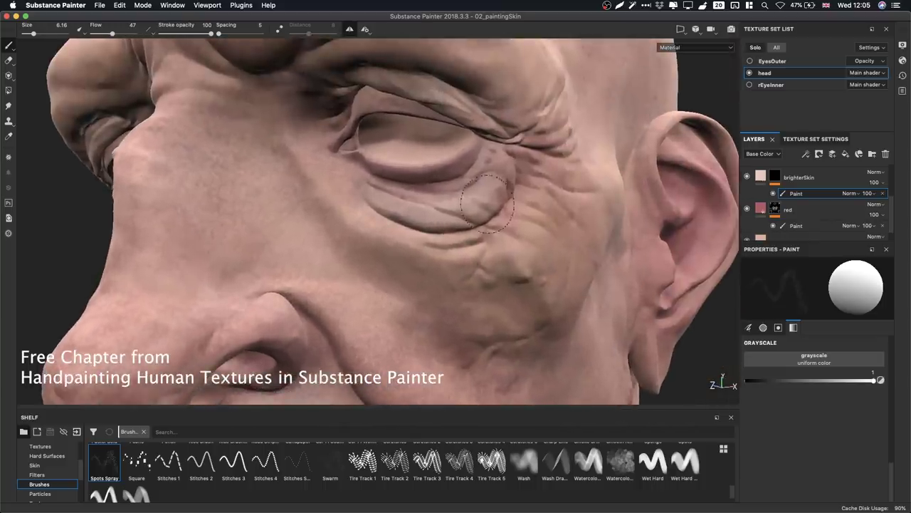
left_click_drag(433, 252, 443, 205, "alt")
Brighten the skin between nose and mouth in the Base Color view, and check the brighterSkin layer's visibility.
right_click_drag(443, 204, 474, 208, "alt")
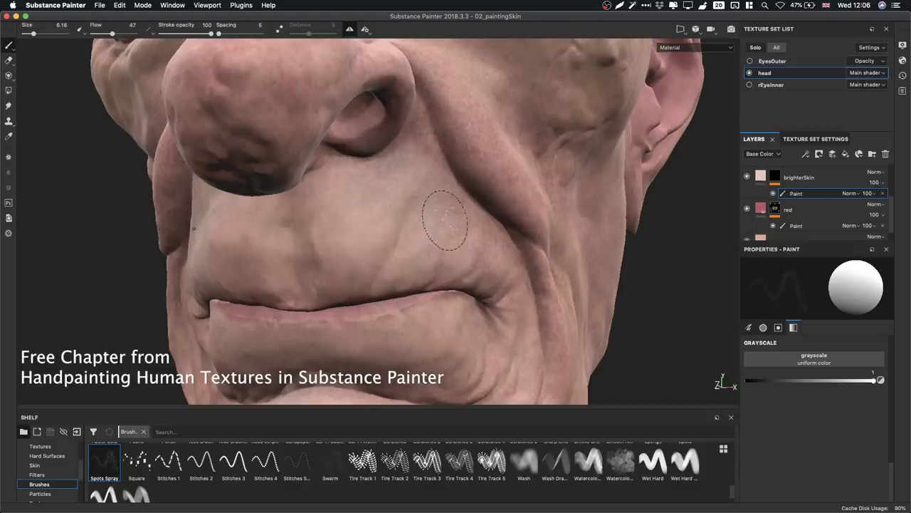
key("c")
left_click_drag(451, 238, 447, 235)
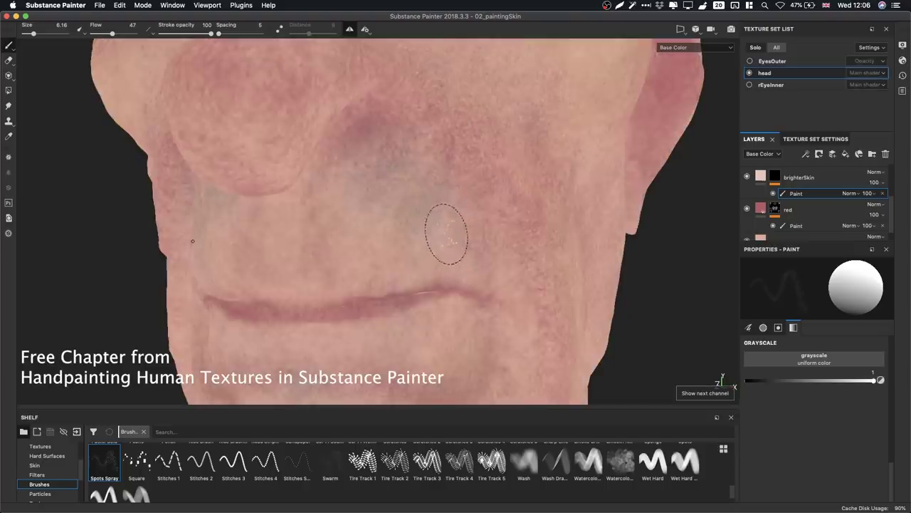
left_click(748, 177)
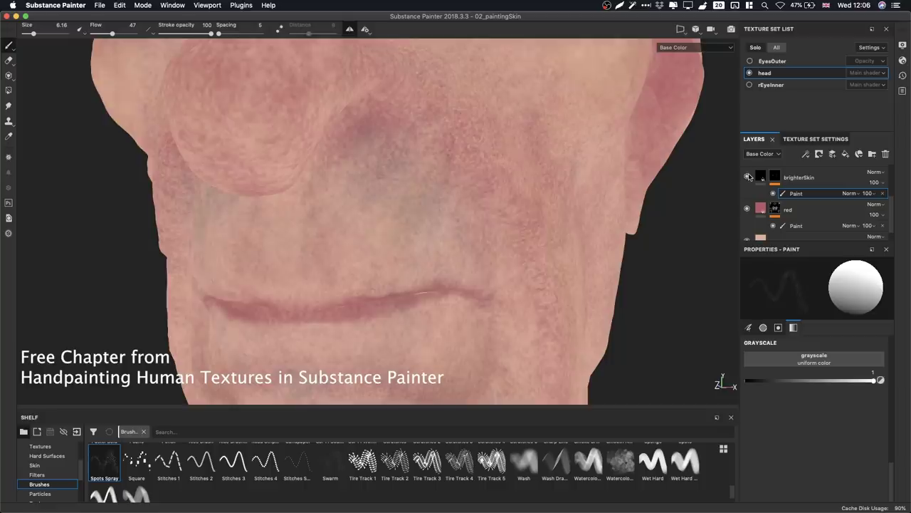
Spray brighter skin spots around the lower lip, chin and jawline.
left_click_drag(492, 275, 510, 207, "alt")
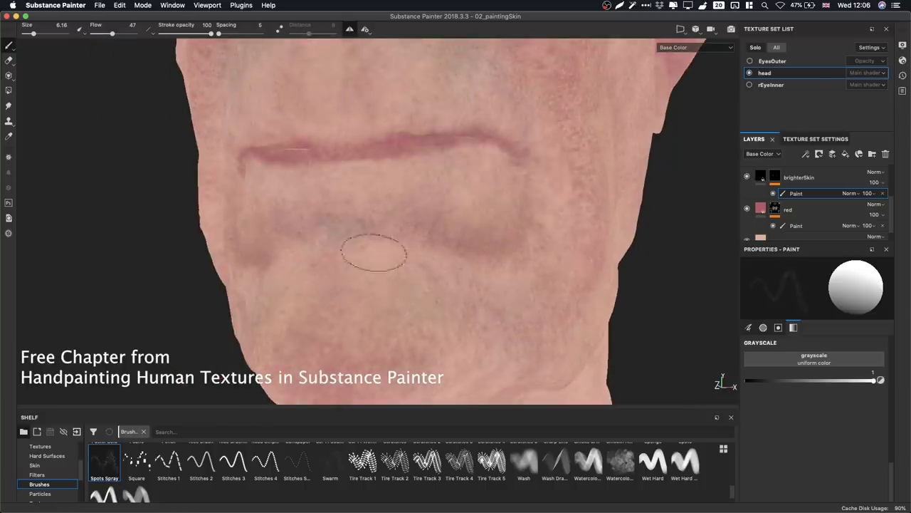
left_click_drag(525, 302, 467, 243, "alt")
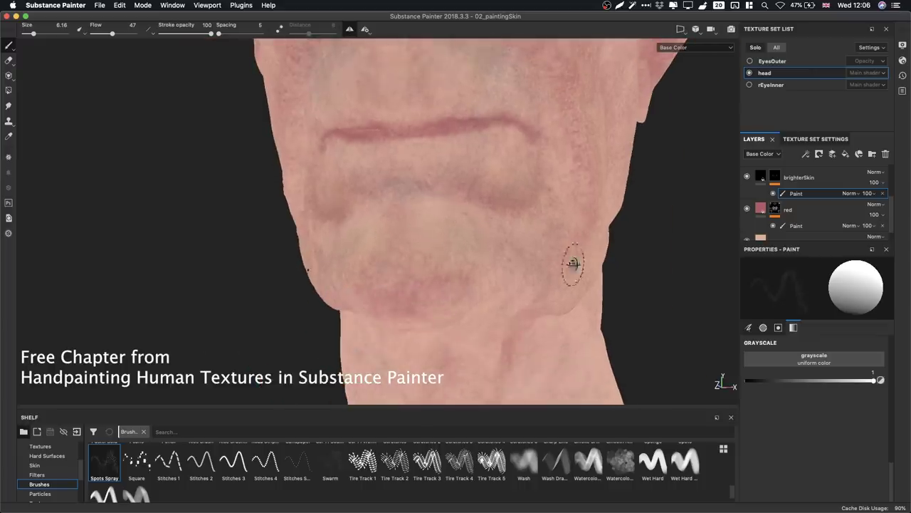
left_click_drag(573, 263, 616, 236, "alt")
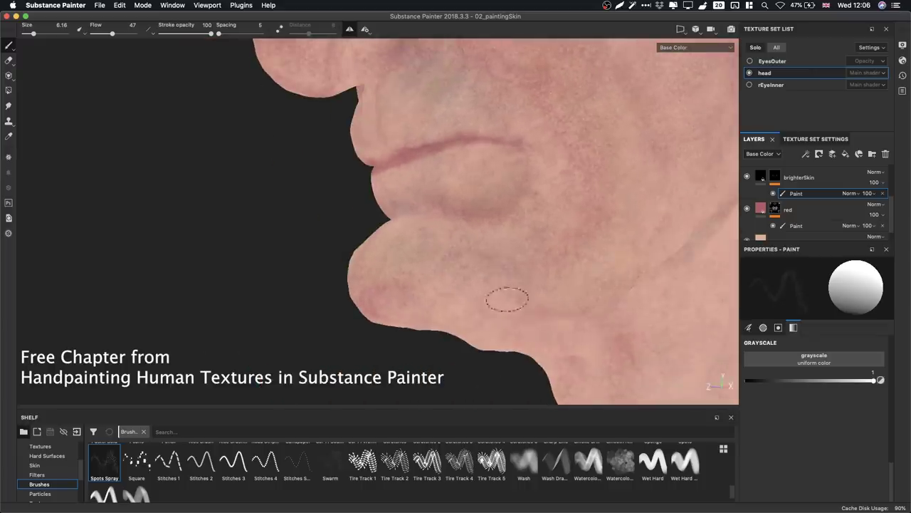
mouse_move(535, 257)
left_mouse_down("alt")
mouse_move(596, 240)
mouse_move(600, 275)
left_mouse_up("alt")
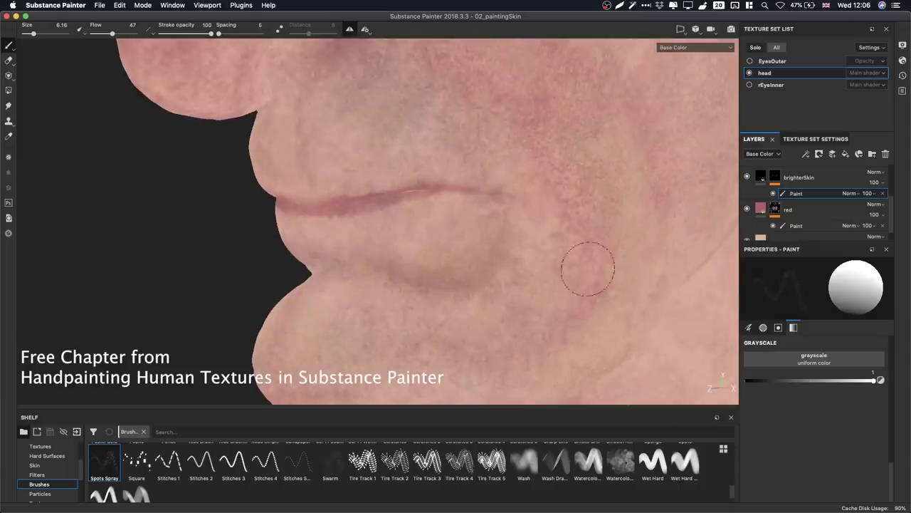
Spray brighter skin around the mouth corner, below the nostril and along the side of the nose.
left_click_drag(507, 290, 437, 237, "alt")
right_click_drag(436, 238, 415, 230, "alt")
mouse_move(416, 229)
left_mouse_down("alt")
mouse_move(359, 199)
mouse_move(510, 206)
mouse_move(414, 161)
left_mouse_up("alt")
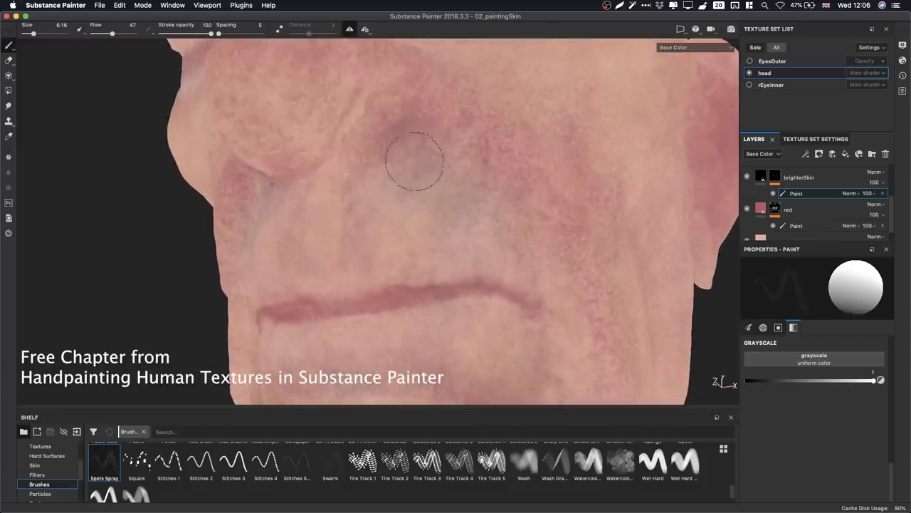
left_click_drag(367, 128, 362, 248, "alt")
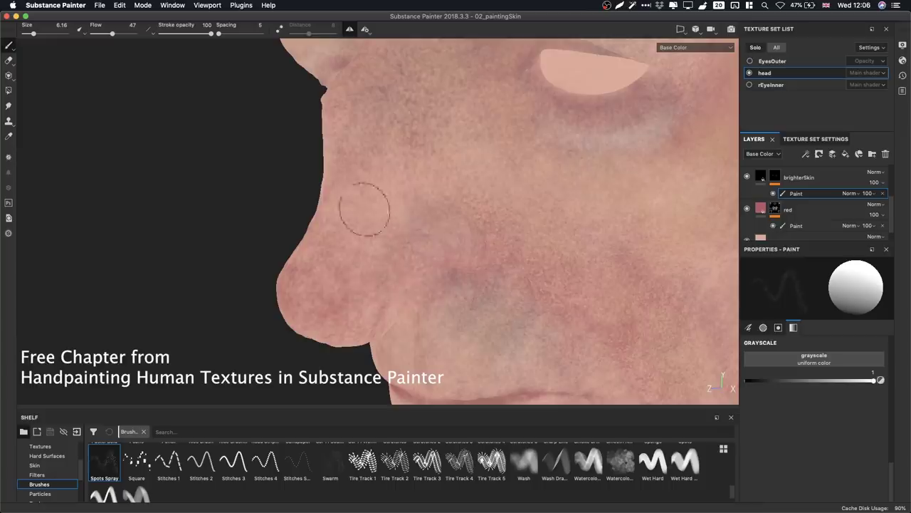
mouse_move(347, 238)
left_mouse_down("alt")
mouse_move(529, 244)
mouse_move(482, 249)
mouse_move(189, 143)
mouse_move(470, 174)
mouse_move(427, 197)
mouse_move(449, 198)
left_mouse_up("alt")
Compare the face with and without the brighterSkin layer, and review the head from the side.
left_click(746, 177)
left_click(747, 176)
left_click(746, 177)
left_click(747, 177)
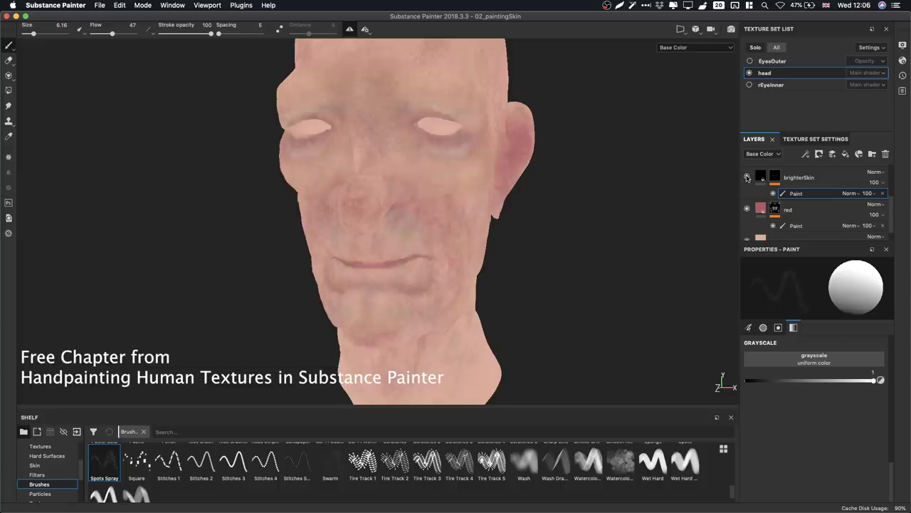
left_click(747, 177)
left_click_drag(541, 207, 398, 271, "alt")
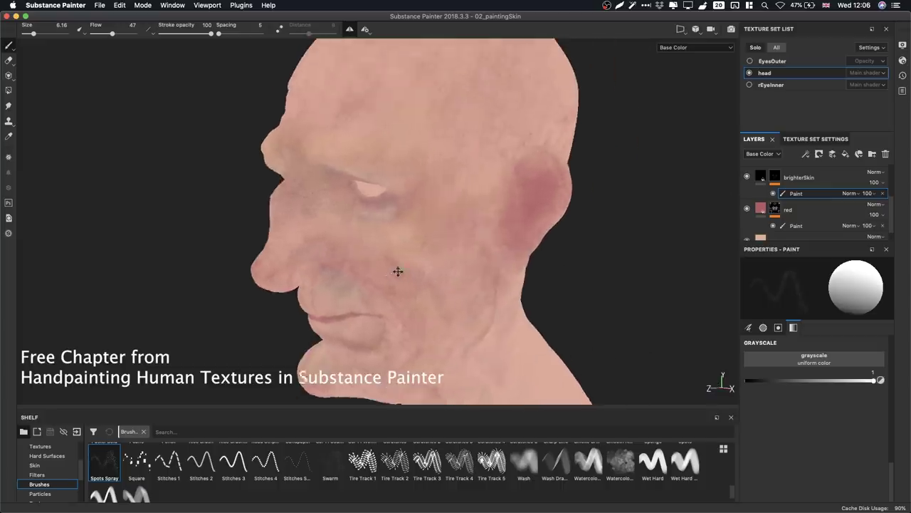
middle_click_drag(398, 272, 381, 277, "alt")
Switch to the red layer's mask and spray red variation over the ear.
left_click_drag(499, 182, 647, 193, "alt")
left_click(801, 225)
scroll(706, 297, "up", 6)
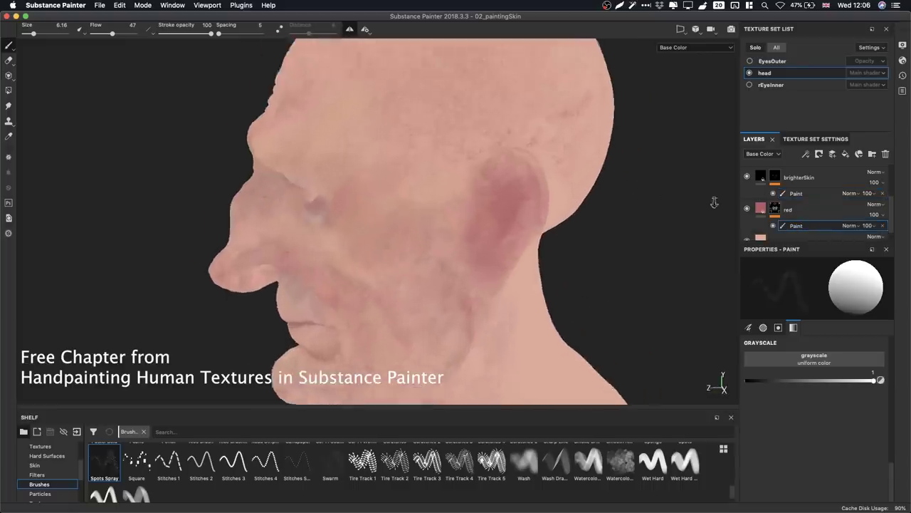
right_click_drag(706, 297, 506, 306, "alt")
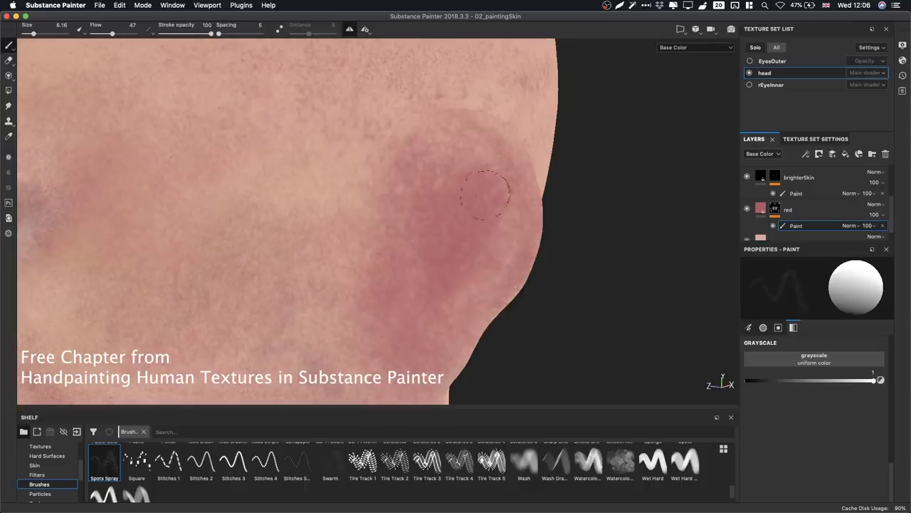
mouse_move(459, 130)
left_mouse_down("alt")
mouse_move(545, 234)
mouse_move(499, 187)
left_mouse_up("alt")
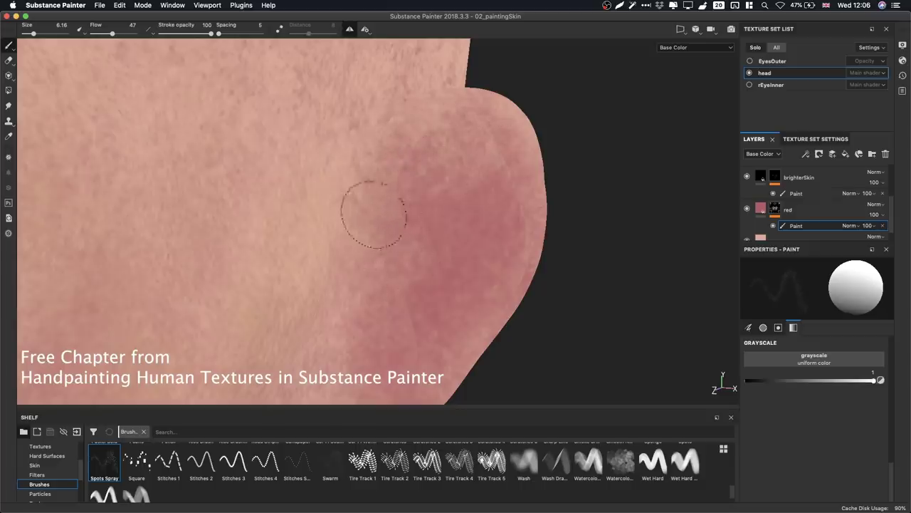
mouse_move(458, 161)
left_mouse_down("alt")
mouse_move(423, 178)
mouse_move(447, 164)
left_mouse_up("alt")
left_click_drag(518, 161, 488, 127)
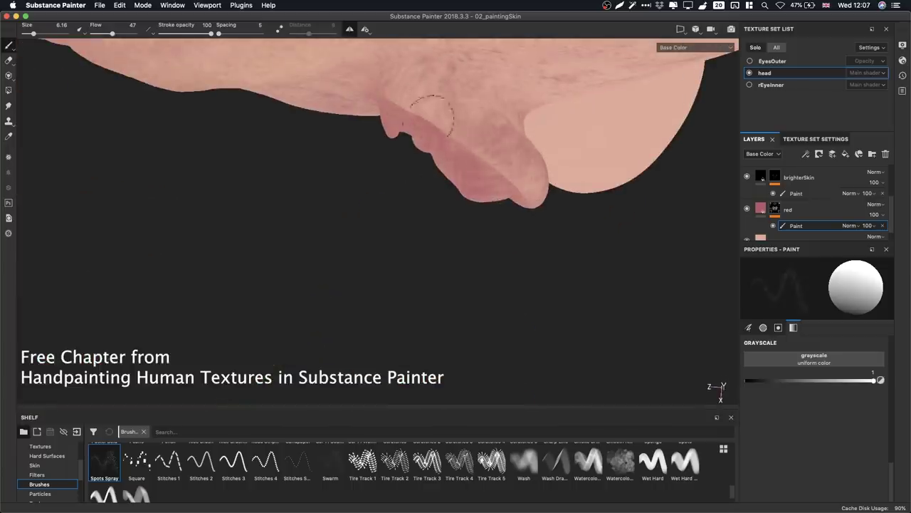
Spray red spots behind the ear and down onto the side of the neck.
left_click_drag(514, 114, 509, 174, "alt")
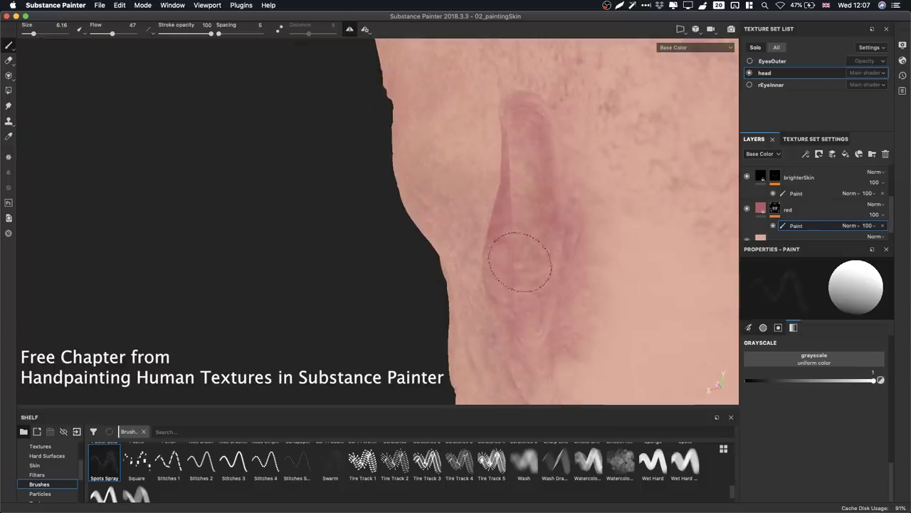
mouse_move(534, 150)
left_mouse_down("alt")
mouse_move(515, 270)
mouse_move(564, 155)
left_mouse_up("alt")
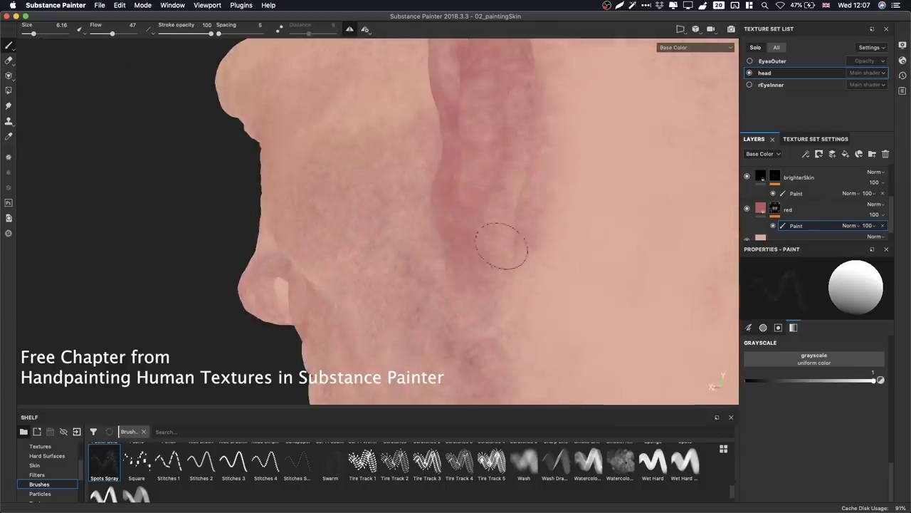
left_click_drag(513, 277, 527, 235, "alt")
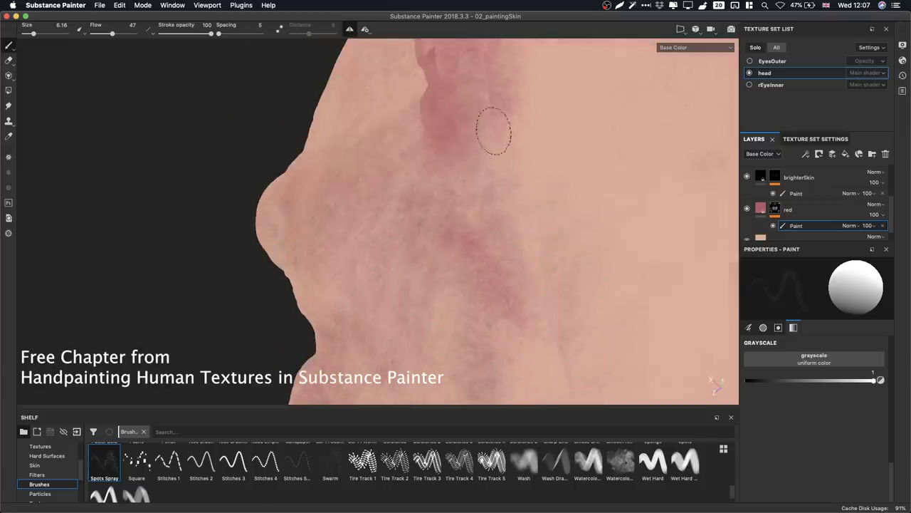
left_click_drag(527, 149, 600, 199, "alt")
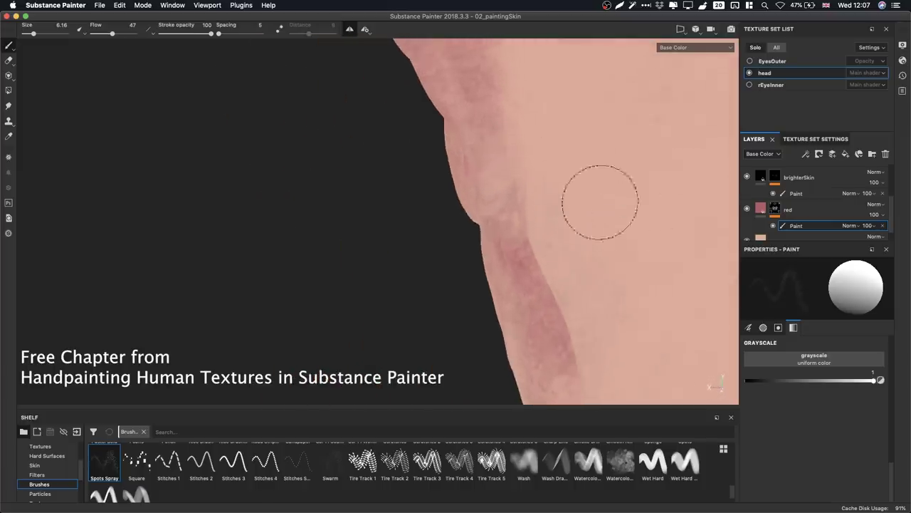
left_click_drag(494, 149, 490, 213, "alt")
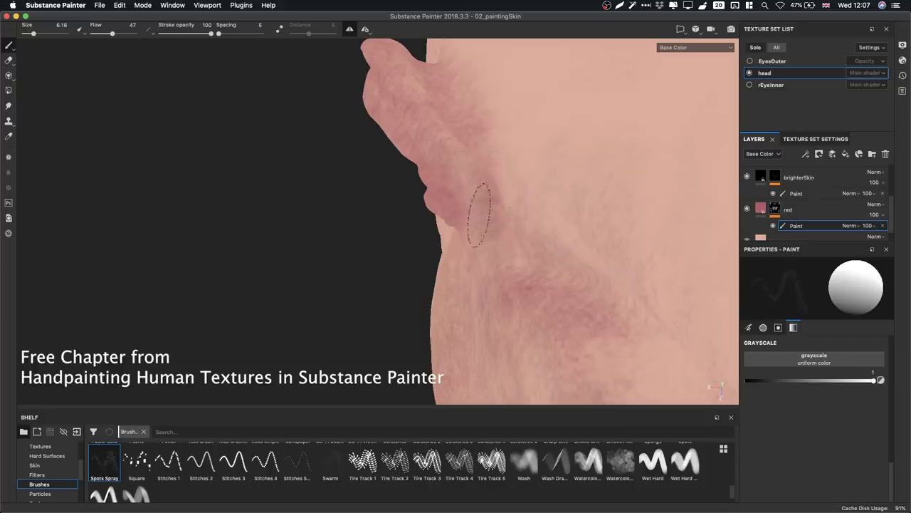
Soften the red variation below the earlobe and on the side of the neck by painting black into the red layer's mask.
left_click_drag(450, 202, 464, 218, "alt")
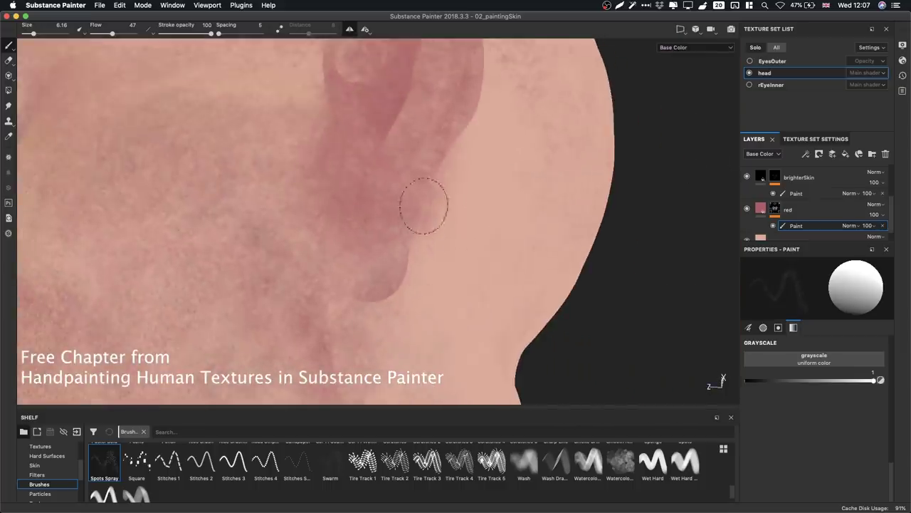
left_click_drag(365, 259, 451, 216, "alt")
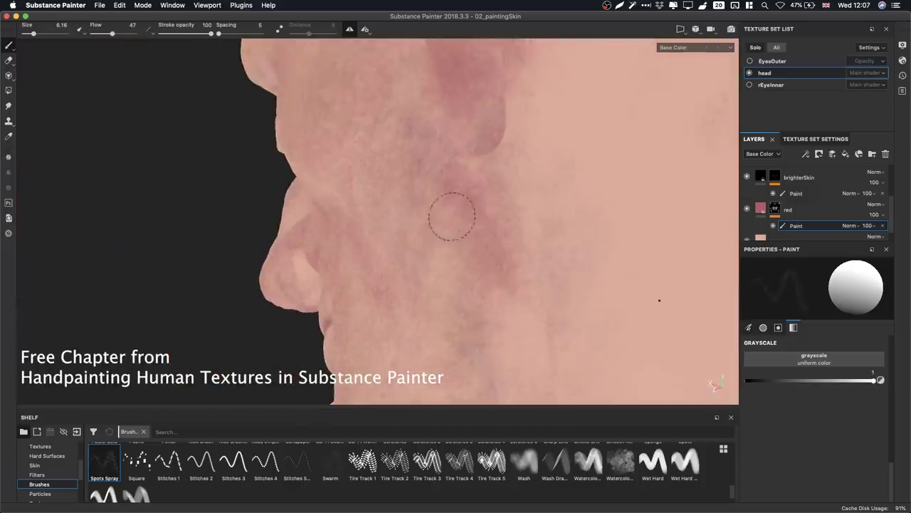
key("x")
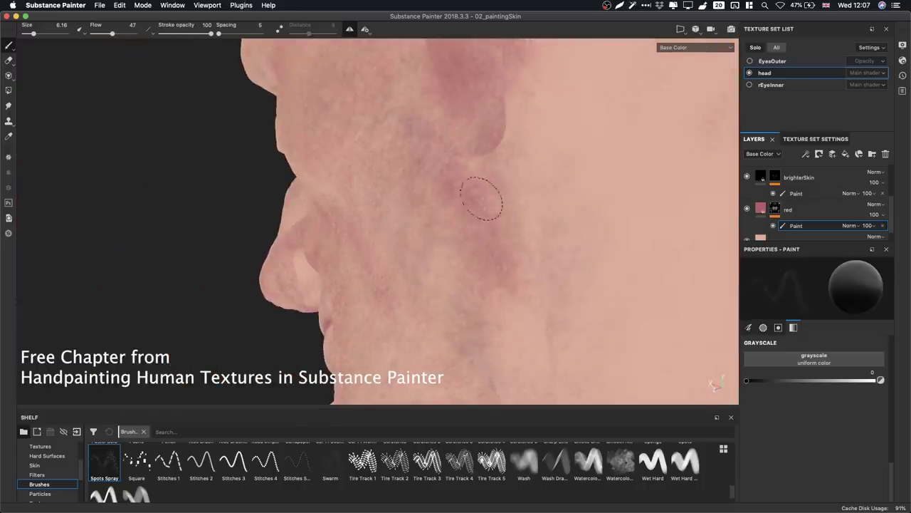
left_click_drag(500, 286, 490, 159, "alt")
key("x")
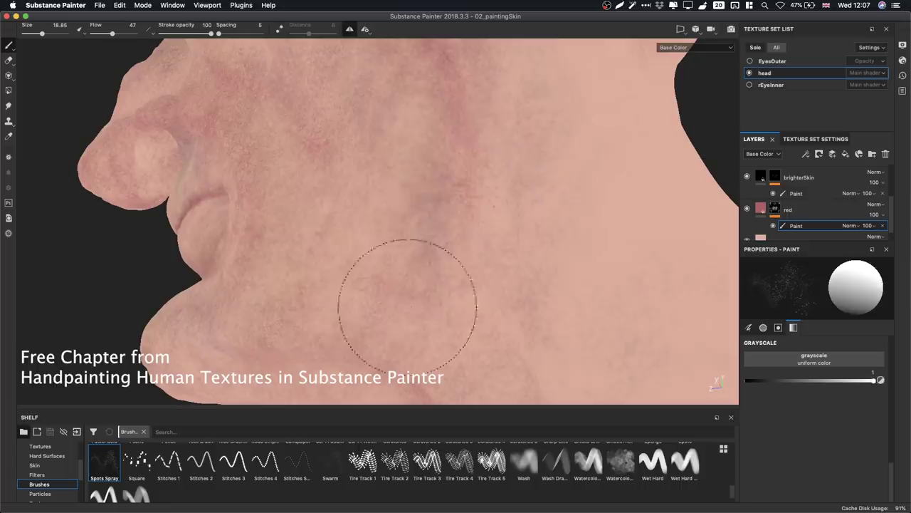
Break up the red along the jaw and beside the mouth with an 18.85 brush, alternating black and white spots in the mask.
key("x")
left_click_drag(424, 173, 509, 250, "alt")
middle_click_drag(509, 250, 503, 175, "alt")
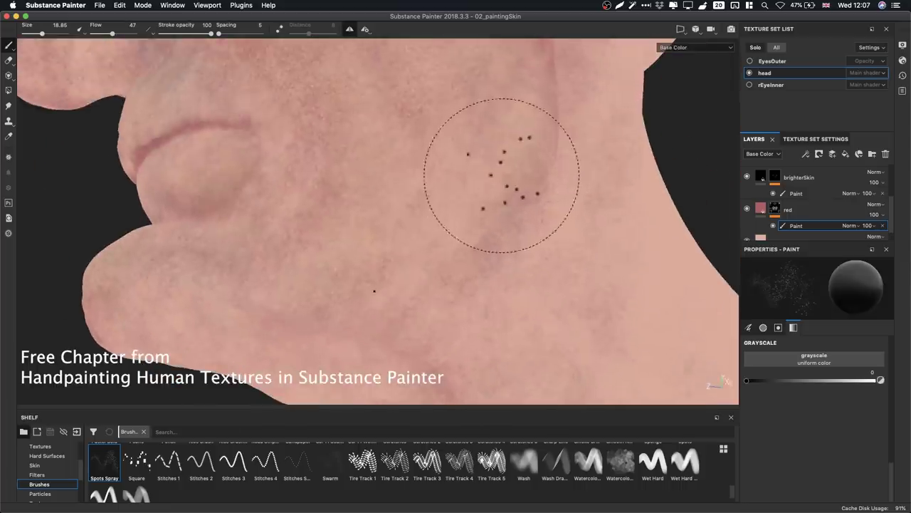
key("x")
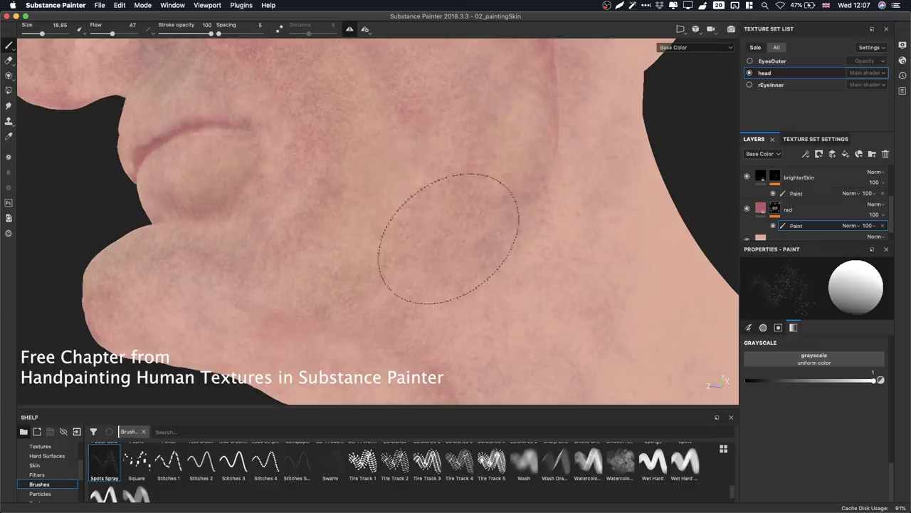
key("x")
left_click(457, 130)
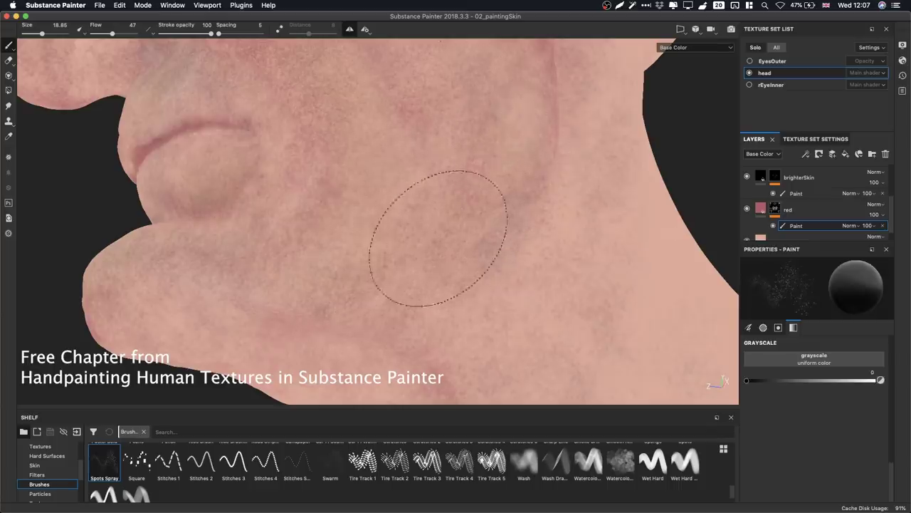
mouse_move(467, 169)
left_mouse_down("alt")
mouse_move(438, 264)
mouse_move(580, 244)
mouse_move(378, 183)
mouse_move(489, 246)
mouse_move(482, 230)
mouse_move(483, 242)
mouse_move(401, 220)
mouse_move(470, 202)
left_mouse_up("alt")
key("x")
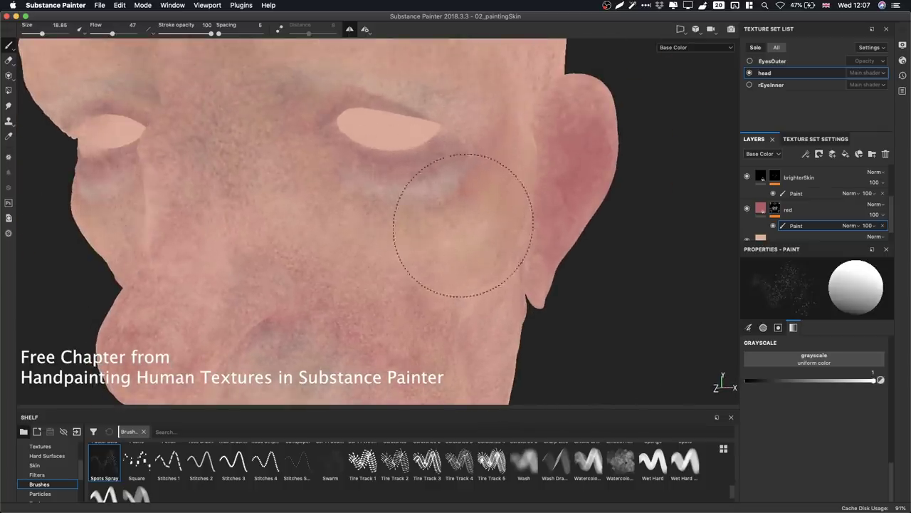
Spray red spots over the temple and forehead in the red layer's mask.
mouse_move(285, 121)
left_mouse_down("alt")
mouse_move(429, 266)
mouse_move(427, 213)
left_mouse_up("alt")
mouse_move(347, 126)
left_mouse_down("alt")
mouse_move(484, 273)
mouse_move(417, 213)
left_mouse_up("alt")
mouse_move(268, 180)
left_mouse_down("alt")
mouse_move(468, 204)
mouse_move(325, 193)
left_mouse_up("alt")
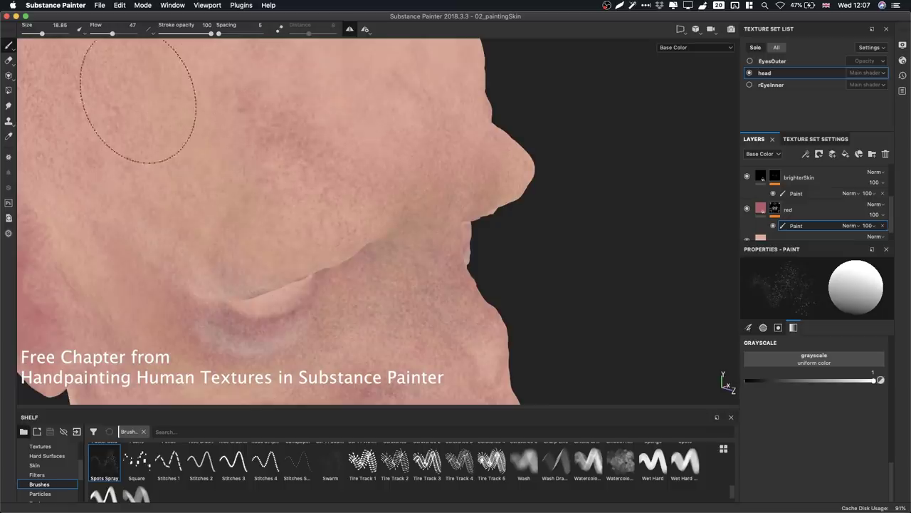
right_click_drag(533, 181, 513, 225, "alt")
mouse_move(513, 229)
left_mouse_down("alt")
mouse_move(488, 240)
mouse_move(399, 176)
mouse_move(362, 179)
mouse_move(284, 216)
mouse_move(264, 213)
left_mouse_up("alt")
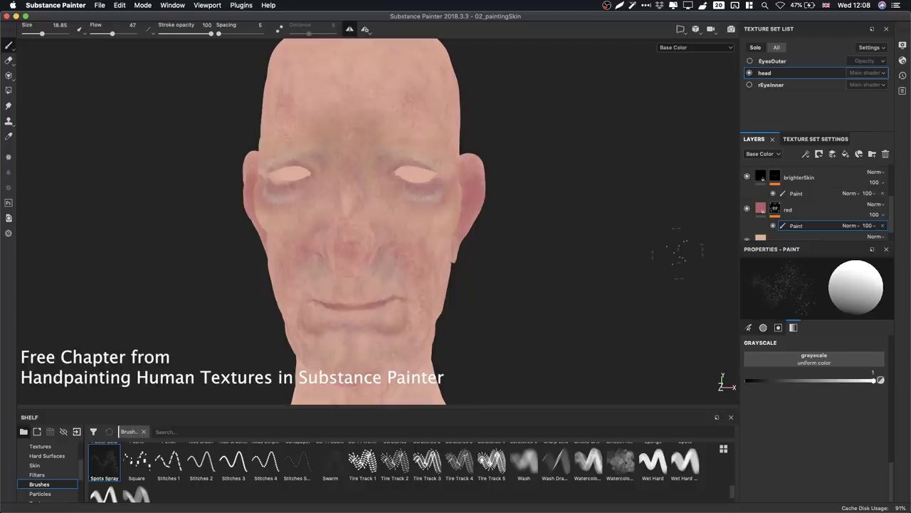
Switch to the Yellow layer's mask and spray yellow variation on the cheek below the eye.
scroll(840, 210, "up", 3)
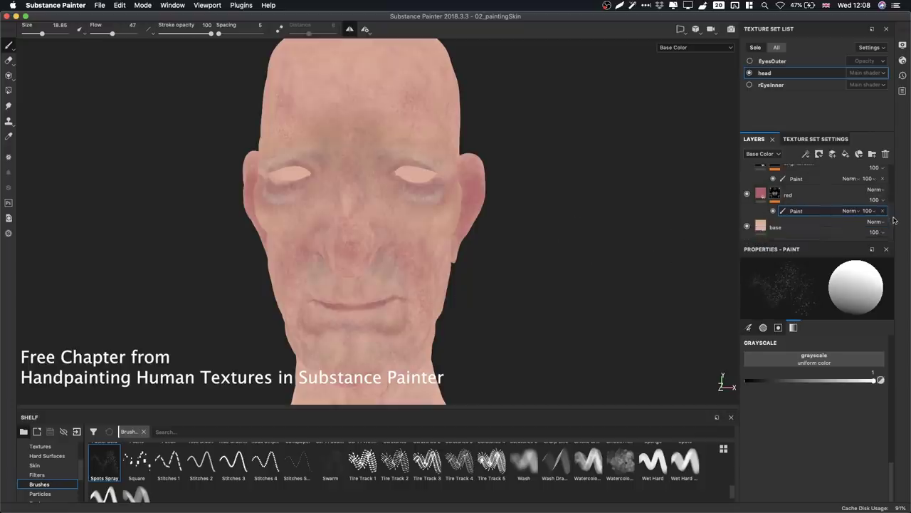
left_click(799, 206)
left_click(747, 189)
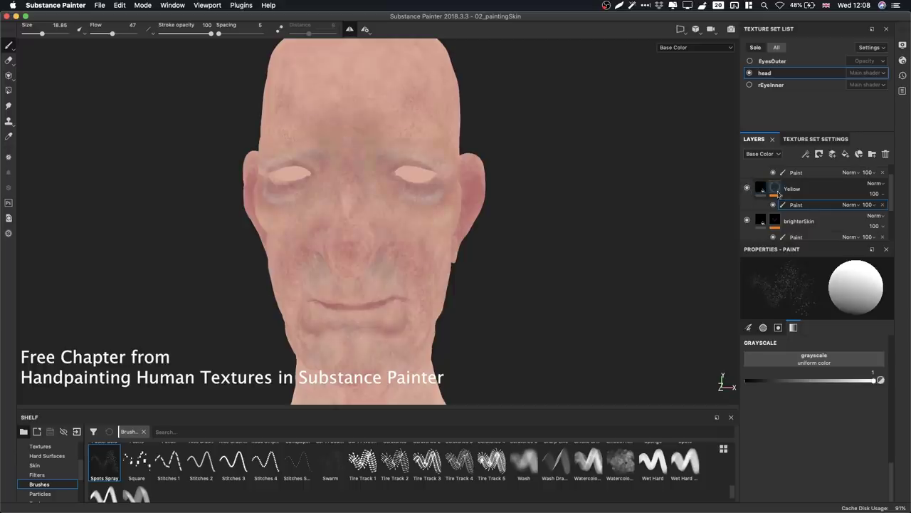
scroll(433, 204, "up", 3)
left_click_drag(663, 264, 563, 263, "alt")
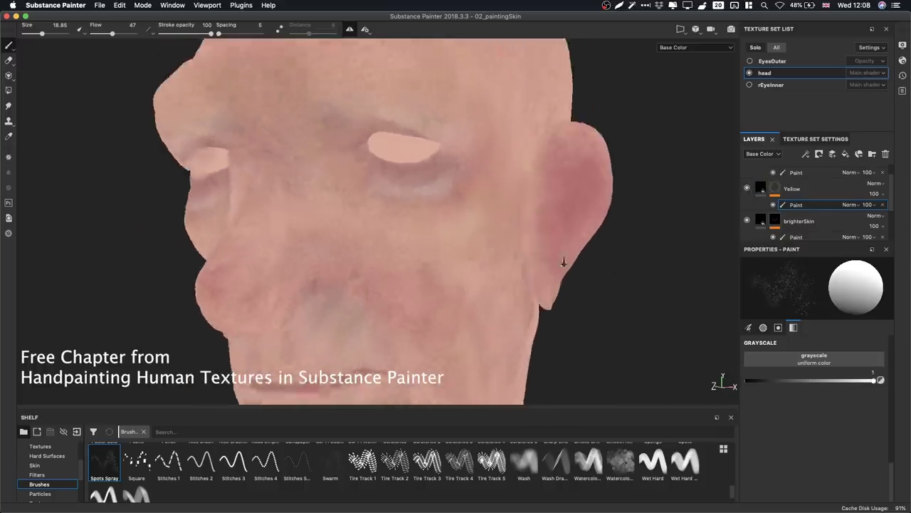
scroll(482, 242, "up", 2)
mouse_move(467, 225)
left_mouse_down()
mouse_move(456, 229)
mouse_move(474, 204)
mouse_move(453, 250)
mouse_move(418, 214)
mouse_move(437, 244)
mouse_move(461, 247)
left_mouse_up()
Break up the yellow over the cheek, temple and side of the forehead by spraying black spots into the Yellow mask.
key("x")
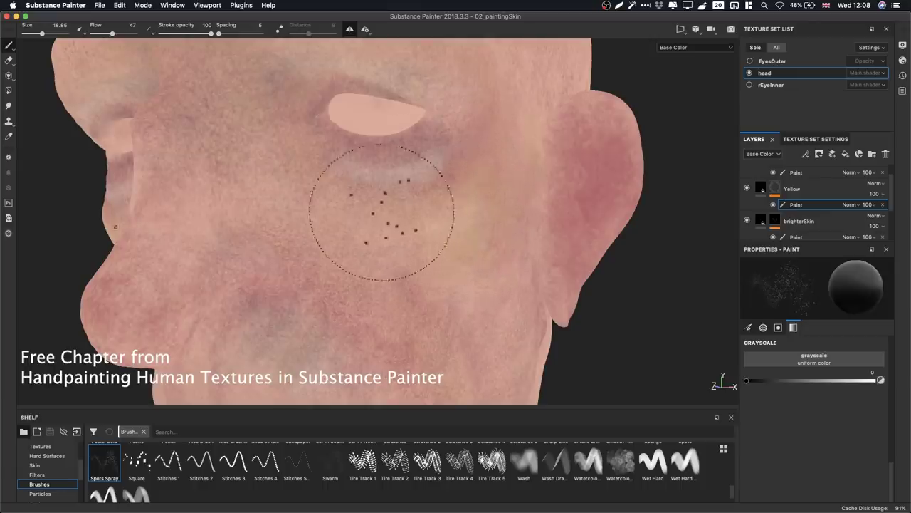
left_click_drag(362, 214, 417, 332, "alt")
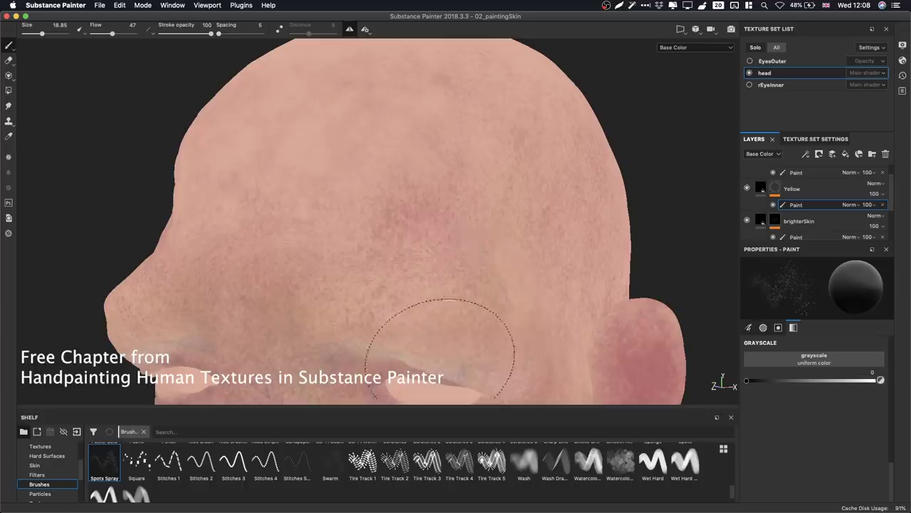
middle_click_drag(297, 341, 221, 232, "alt")
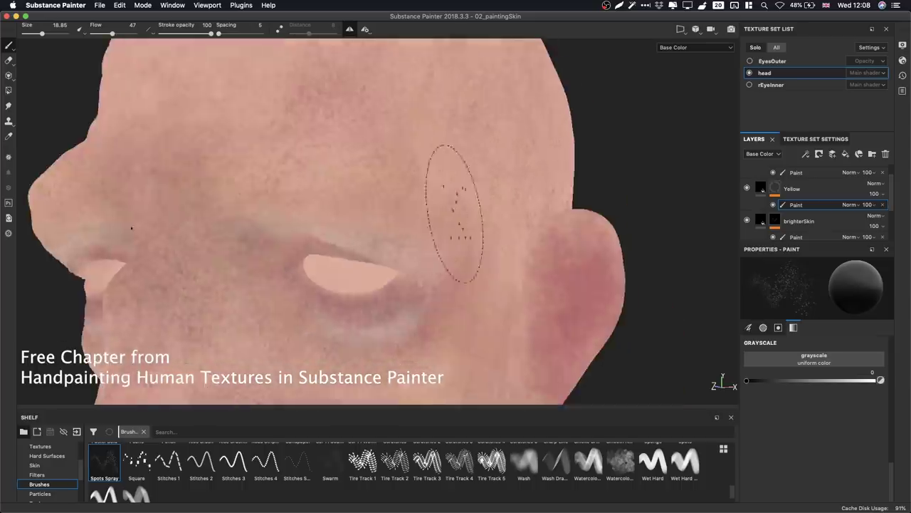
left_click_drag(456, 214, 327, 210, "alt")
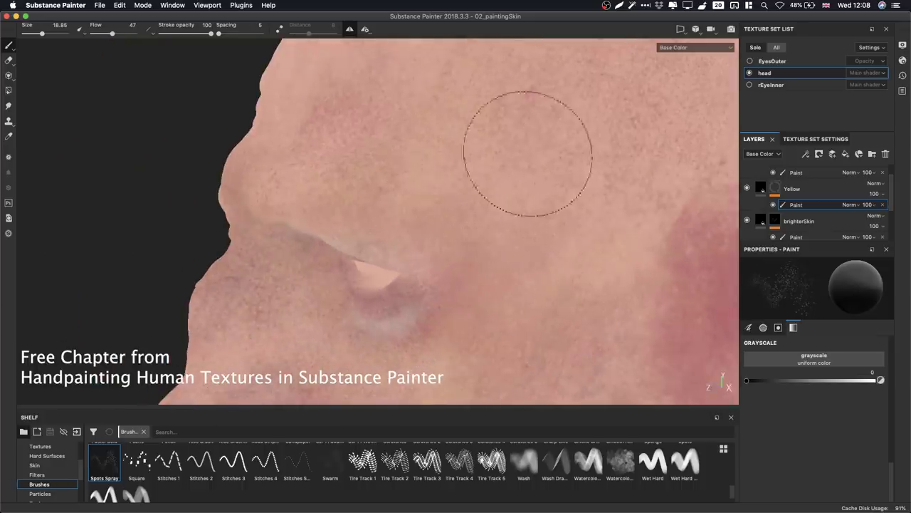
right_click_drag(537, 189, 335, 214, "alt")
middle_click_drag(442, 299, 385, 143, "alt")
right_click_drag(484, 220, 546, 240, "alt")
left_click_drag(546, 240, 614, 272, "alt")
right_click_drag(613, 272, 644, 284, "alt")
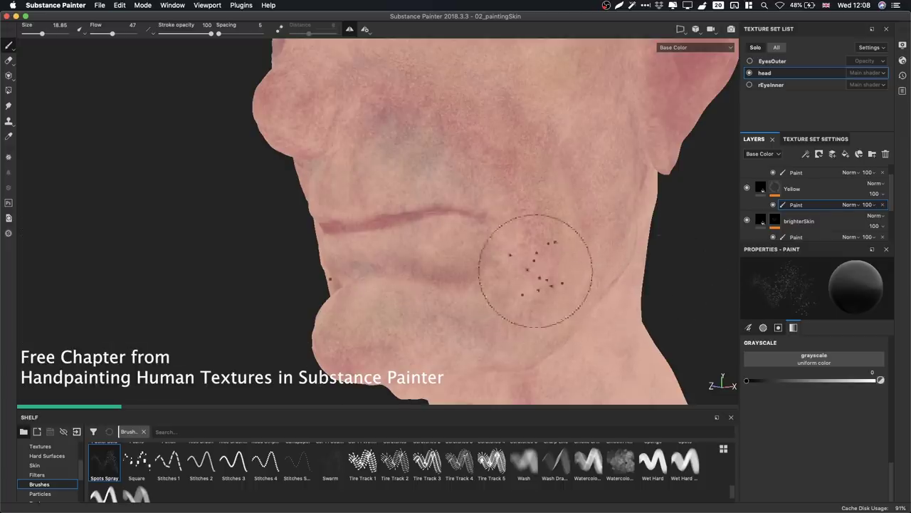
Fade the yellow around the mouth, between the brows and across the cheek with black spots in the Yellow mask.
right_click_drag(536, 268, 107, 255, "alt")
left_click_drag(492, 232, 605, 222, "alt")
right_click_drag(448, 208, 478, 208, "alt")
left_click_drag(478, 207, 500, 205, "alt")
scroll(500, 205, "up", 6)
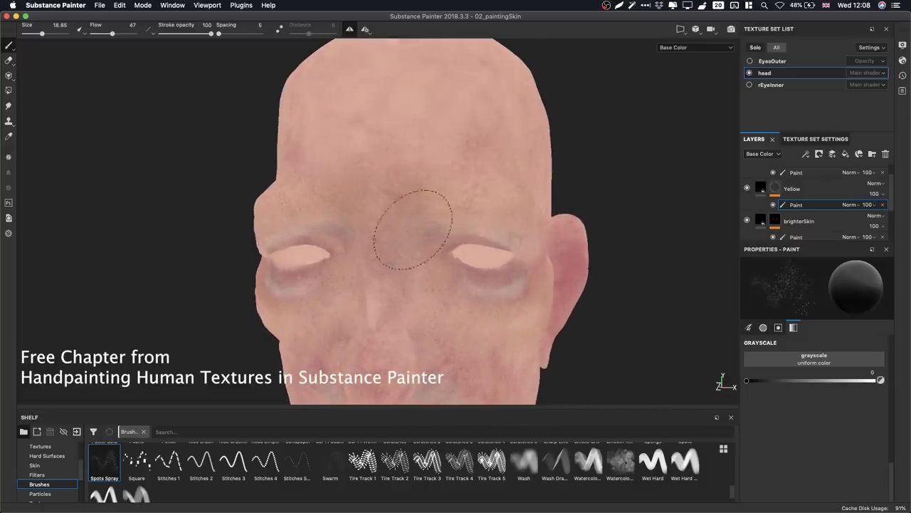
left_click_drag(570, 182, 549, 111, "alt")
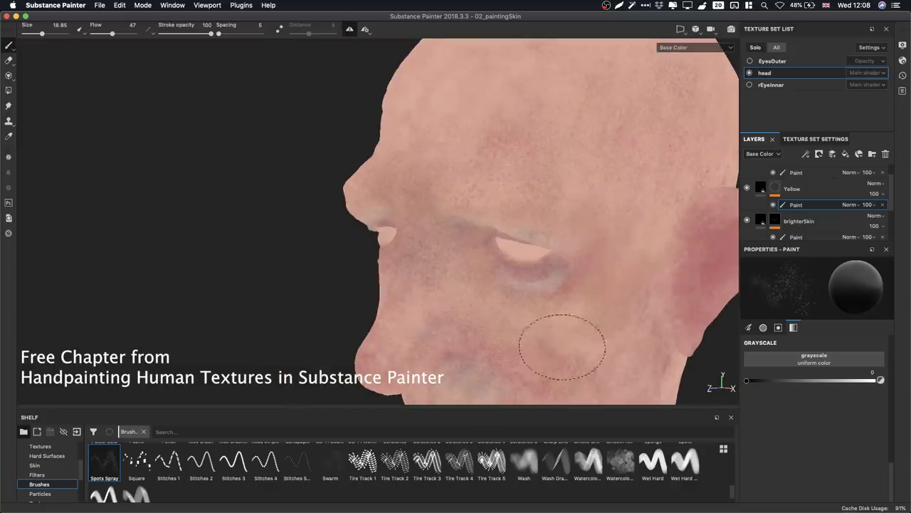
mouse_move(475, 261)
left_mouse_down("alt")
mouse_move(311, 224)
mouse_move(603, 252)
mouse_move(527, 203)
mouse_move(686, 189)
mouse_move(490, 193)
left_mouse_up("alt")
right_click_drag(493, 188, 683, 275, "alt")
middle_click_drag(684, 275, 665, 247, "alt")
right_click_drag(665, 247, 733, 235, "alt")
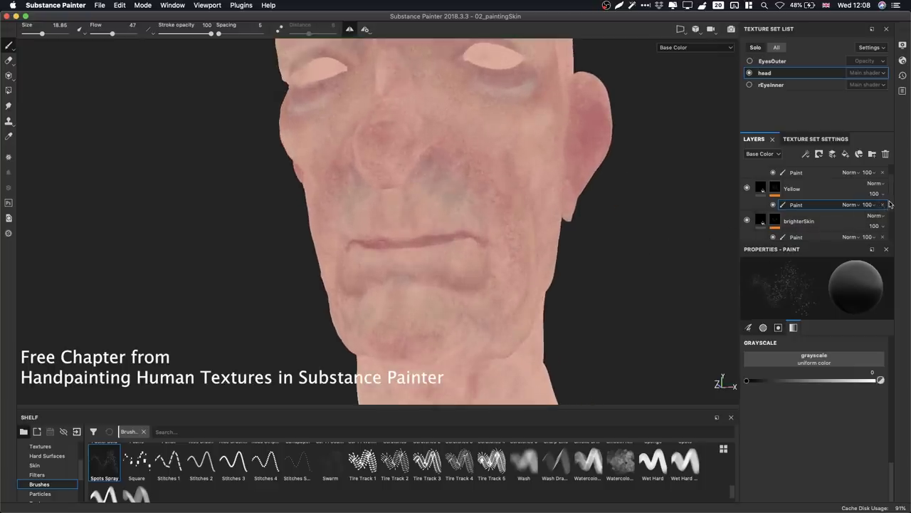
Switch to the Blue layer's mask and spray black spots to soften the blue between the nose and mouth.
left_click_drag(890, 204, 893, 190)
left_click(812, 192)
right_click_drag(726, 214, 910, 296, "alt")
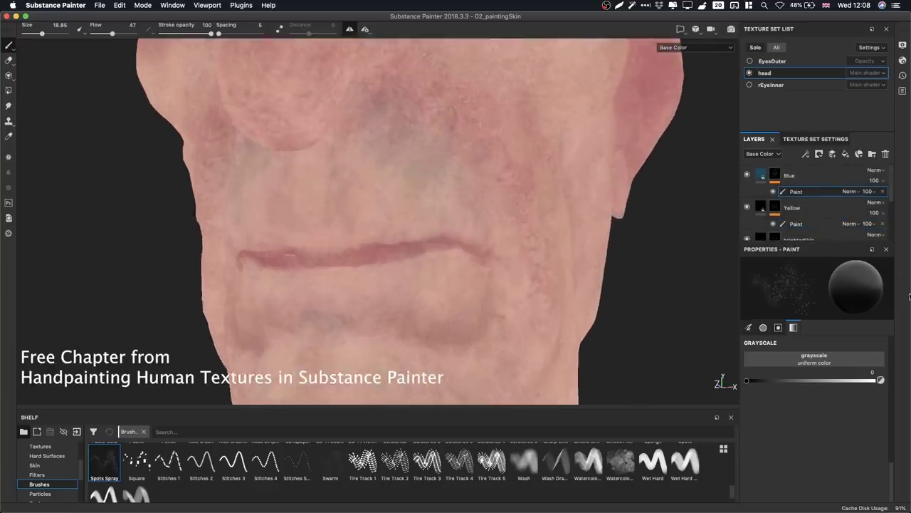
middle_click_drag(503, 184, 552, 224, "alt")
left_click_drag(499, 208, 488, 223)
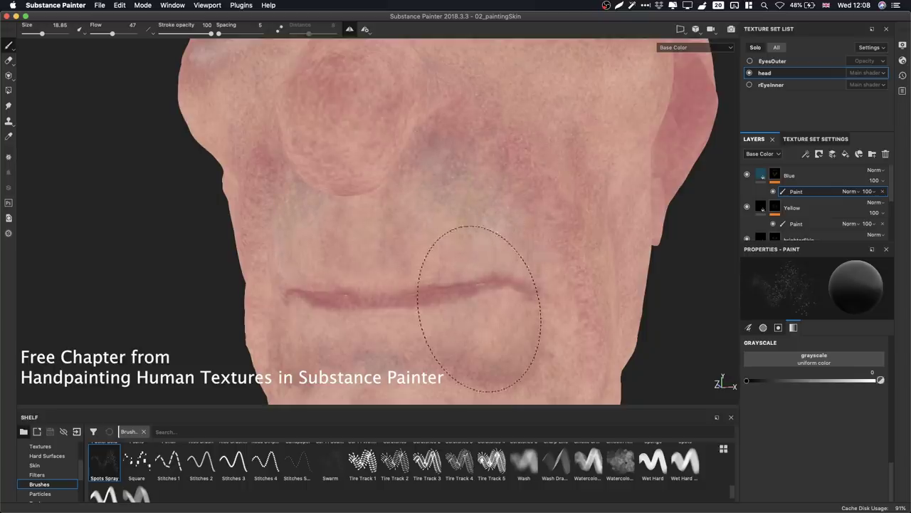
left_click_drag(479, 309, 445, 247, "alt")
mouse_move(620, 326)
left_mouse_down("alt")
mouse_move(372, 183)
mouse_move(582, 246)
mouse_move(529, 245)
mouse_move(430, 333)
left_mouse_up("alt")
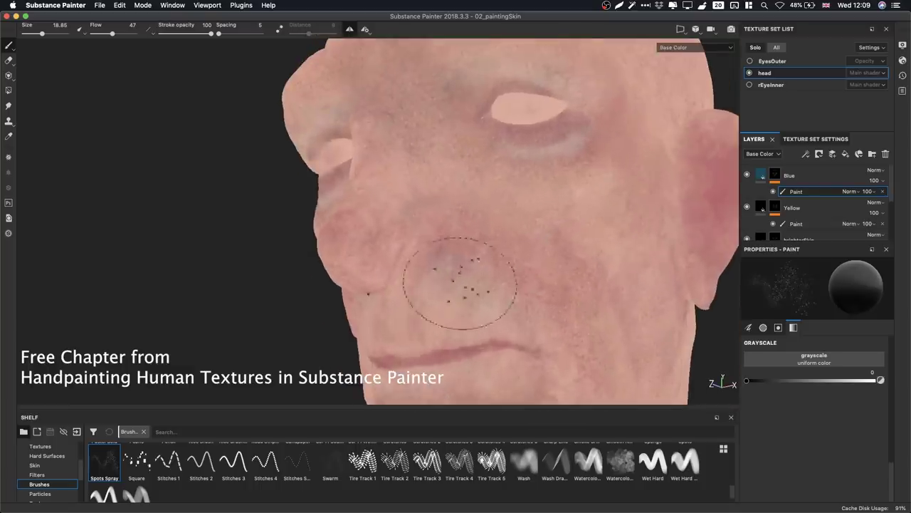
Review the whole head from the front and bring the red layer into view in the layer stack.
right_click_drag(566, 169, 439, 264, "alt")
mouse_move(440, 265)
left_mouse_down("alt")
mouse_move(537, 192)
mouse_move(590, 194)
mouse_move(534, 204)
left_mouse_up("alt")
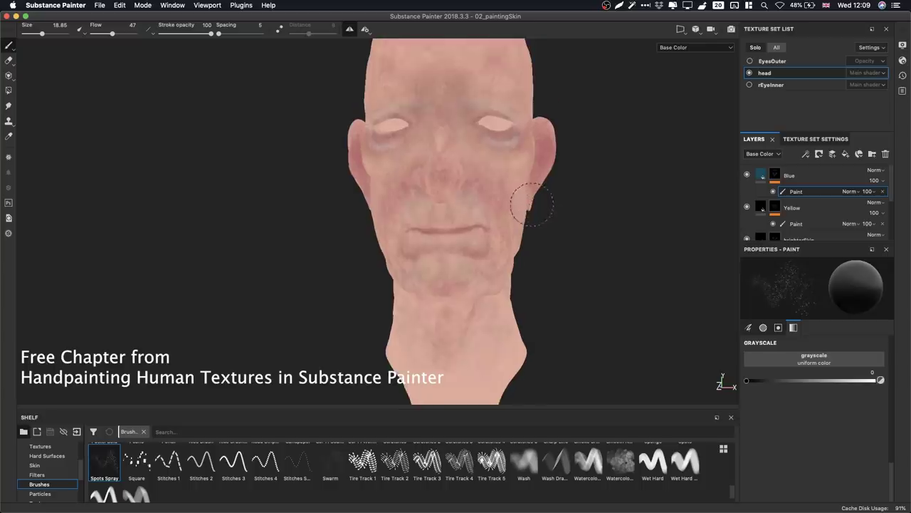
scroll(896, 181, "down", 3)
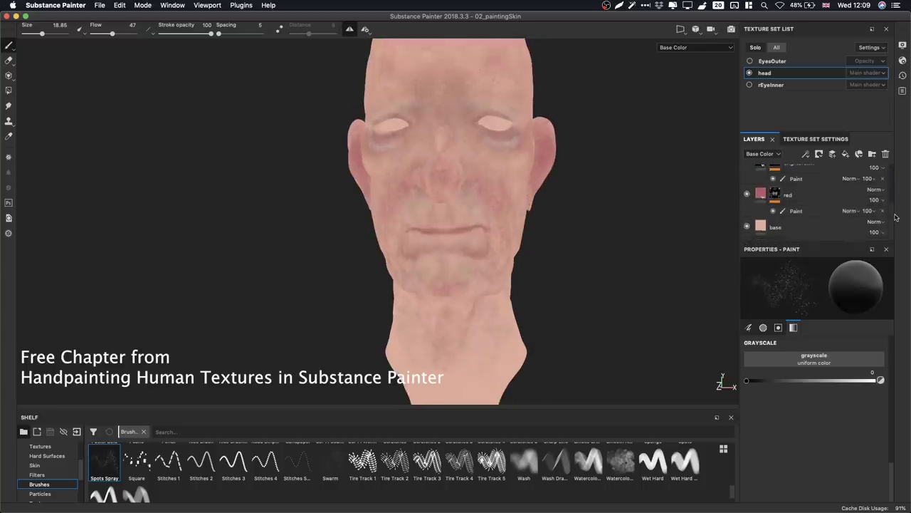